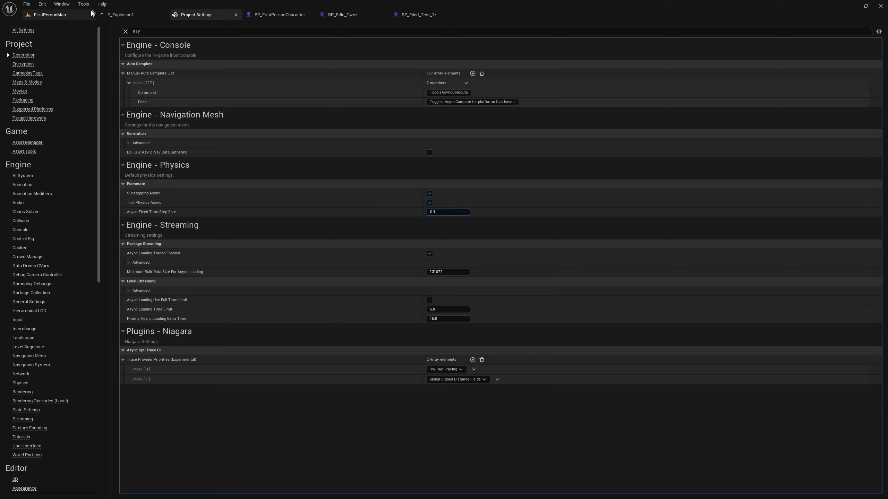
Step: Switch from the project settings back to the FirstPersonMap level tab
left_click(62, 18)
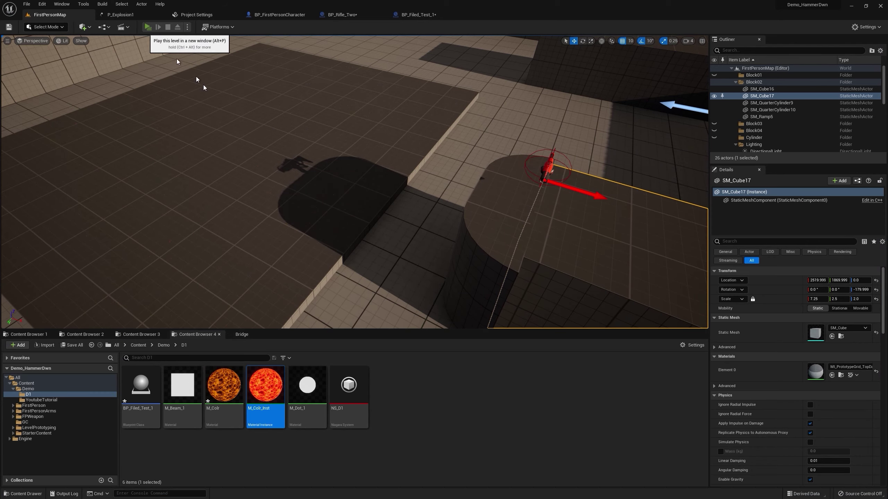
Step: Play-test the level, firing the laser rifle at the floor, a block and the sky
key("w")
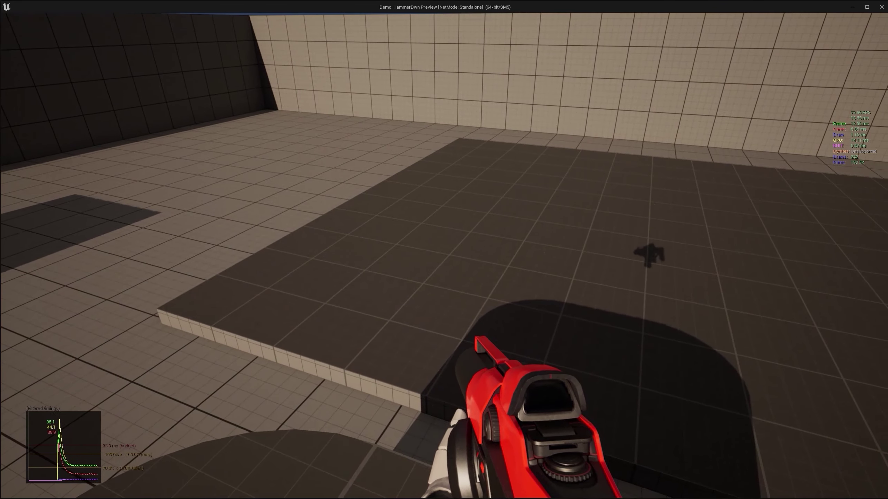
left_click(444, 256)
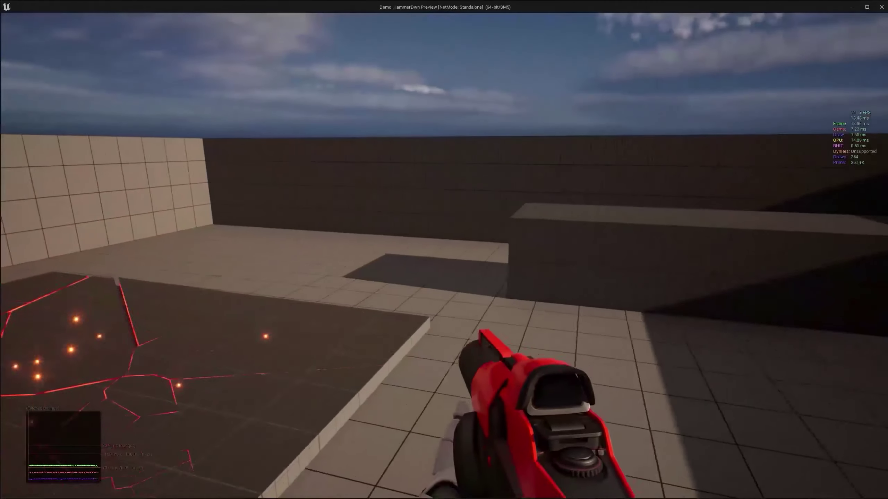
left_click(444, 255)
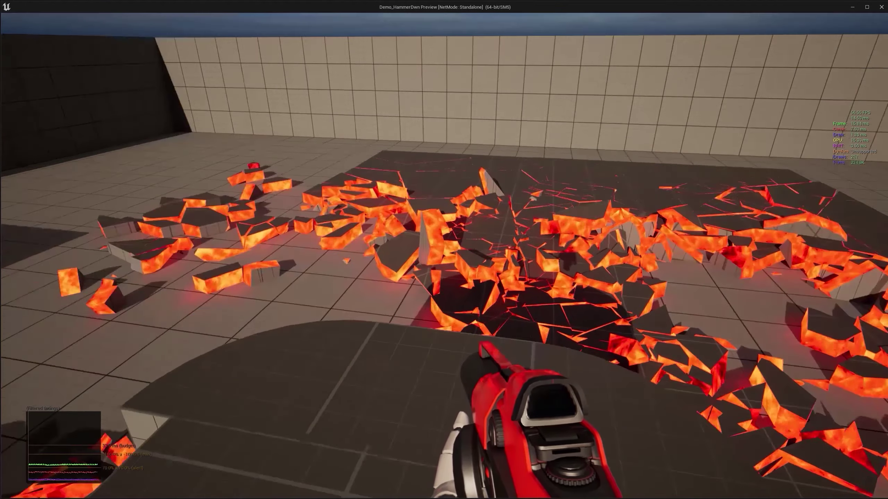
left_click(444, 256)
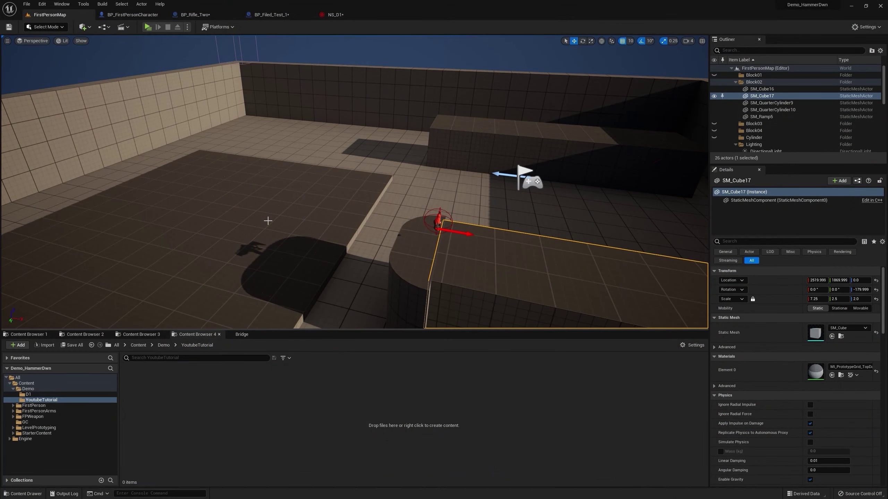
Step: Create a Niagara System from the Static Beam template named NS_Lazer in YoutubeTutorial
right_click(201, 377)
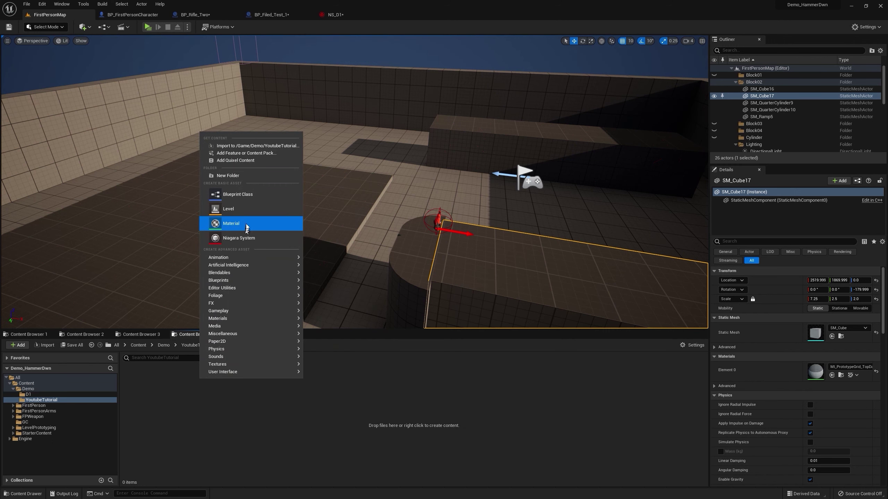
mouse_move(295, 297)
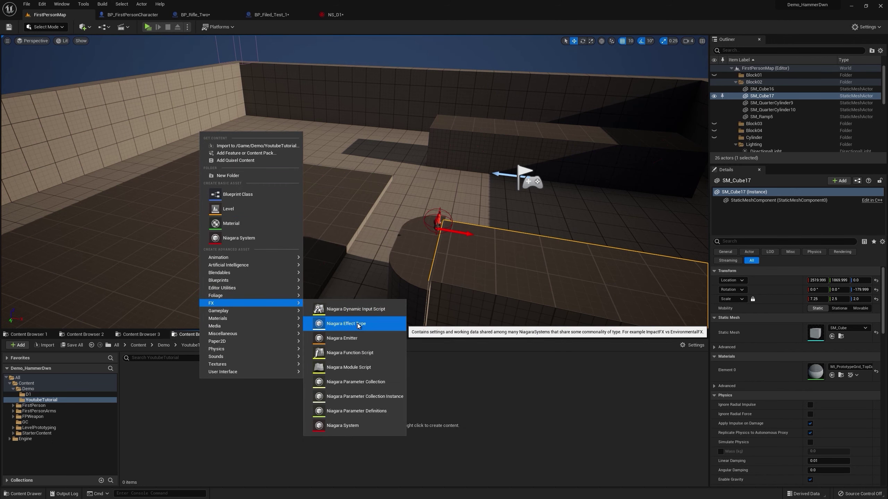
left_click(371, 422)
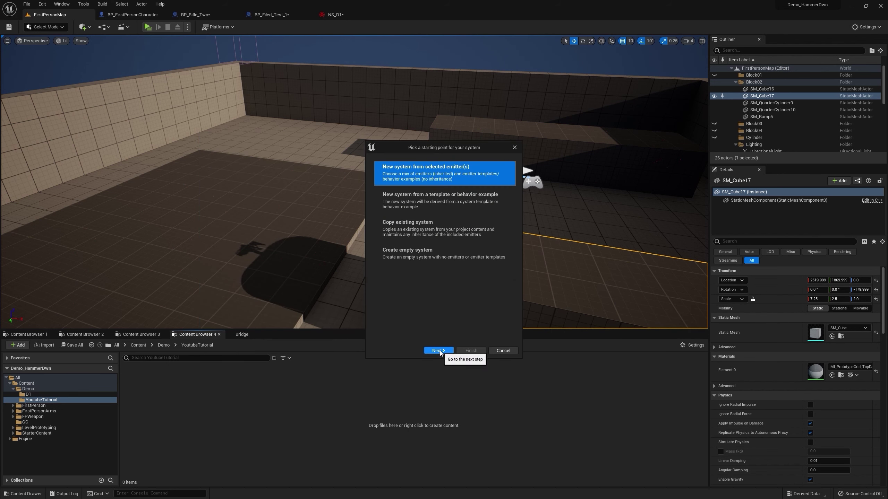
left_click(437, 350)
scroll(454, 283, "down", 3)
left_click(433, 319)
left_click(507, 338)
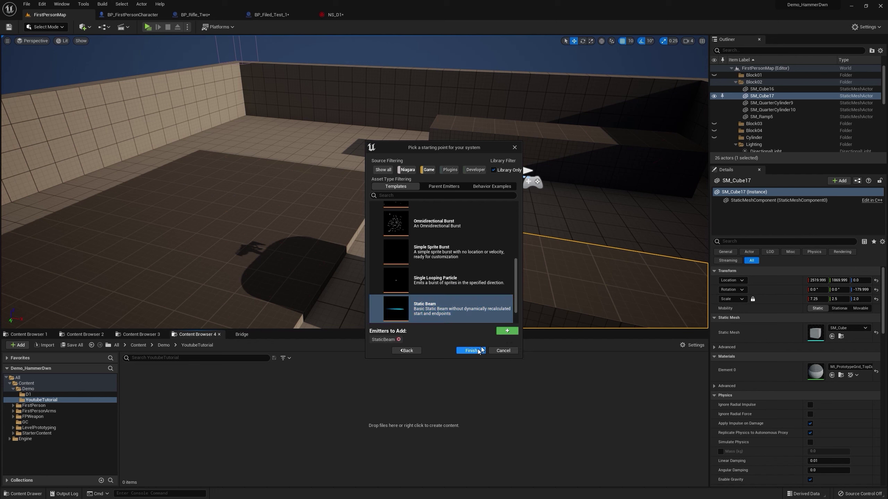
left_click(471, 350)
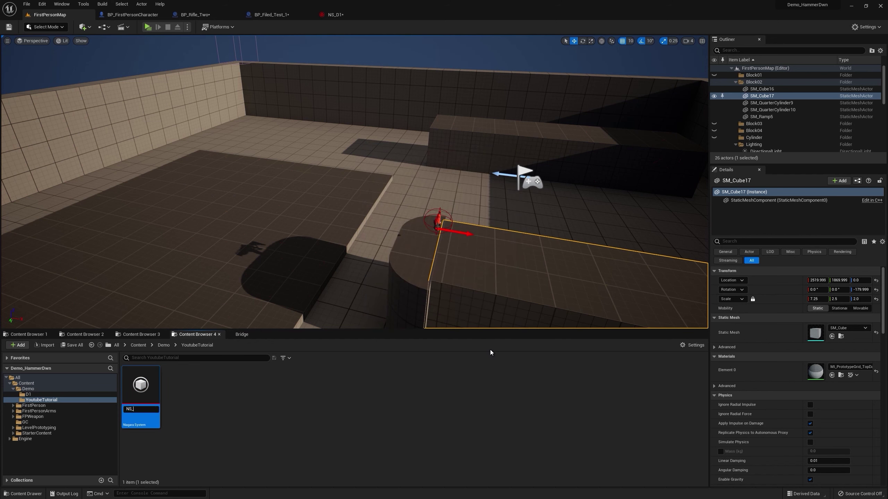
type("NS_Lazer")
key("Return")
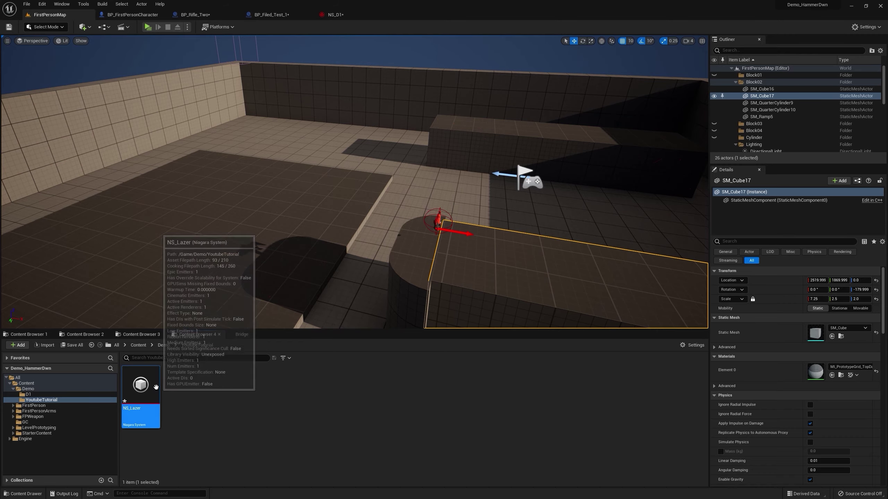
Step: Set NS_Lazer's Beam Emitter Setup Beam End to X 0, Z 1200
double_click(140, 385)
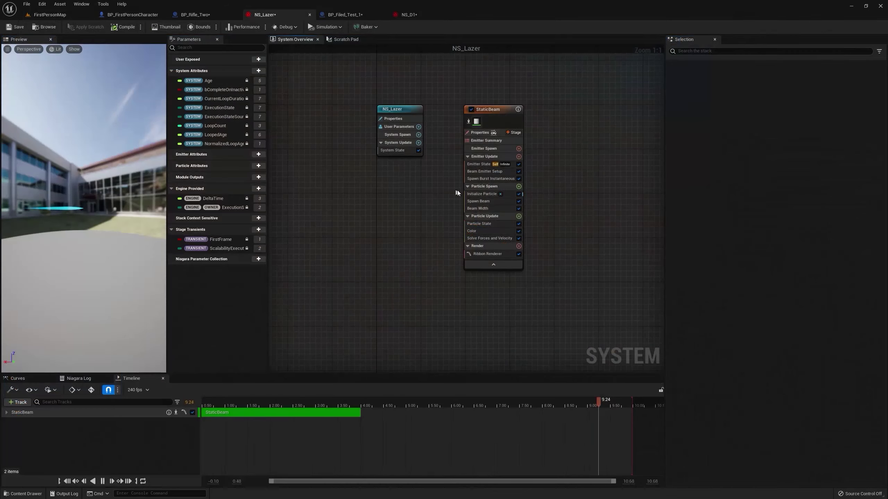
left_click(489, 171)
left_click(747, 110)
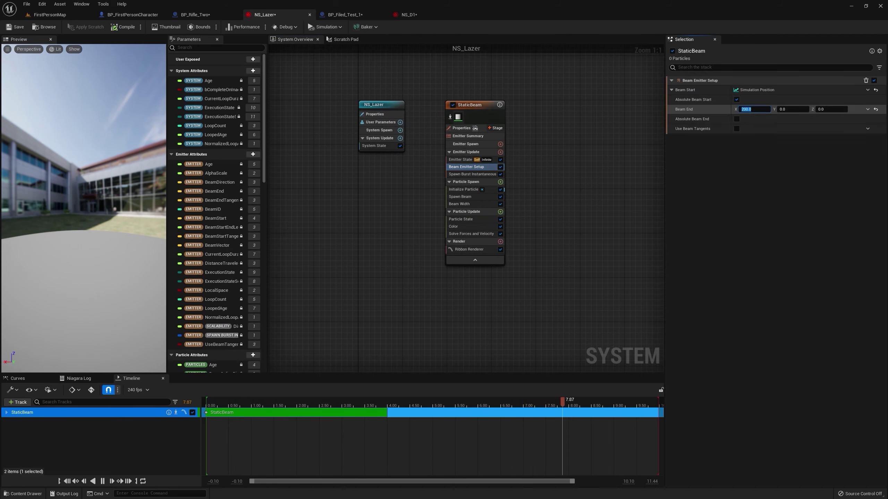
type("0")
left_click(828, 110)
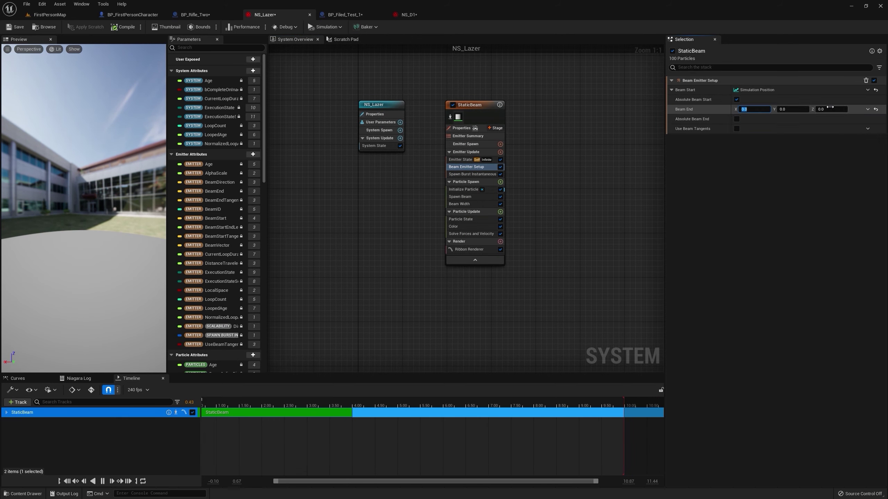
type("200")
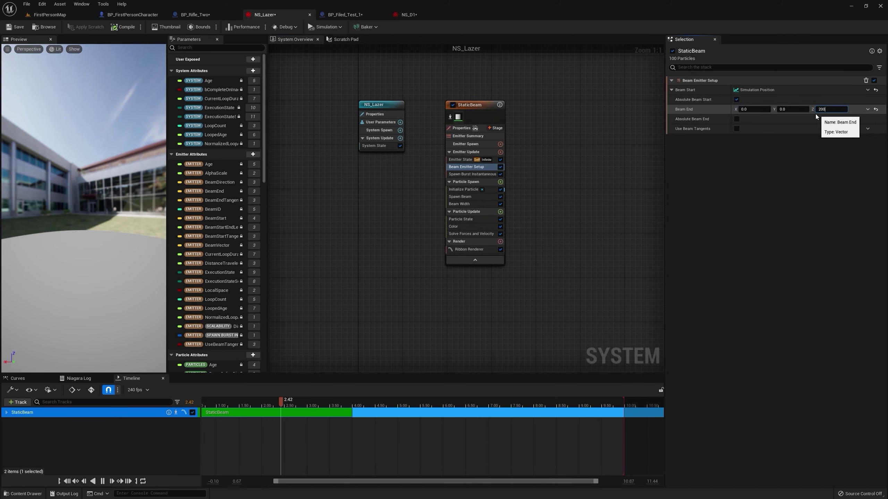
key("Return")
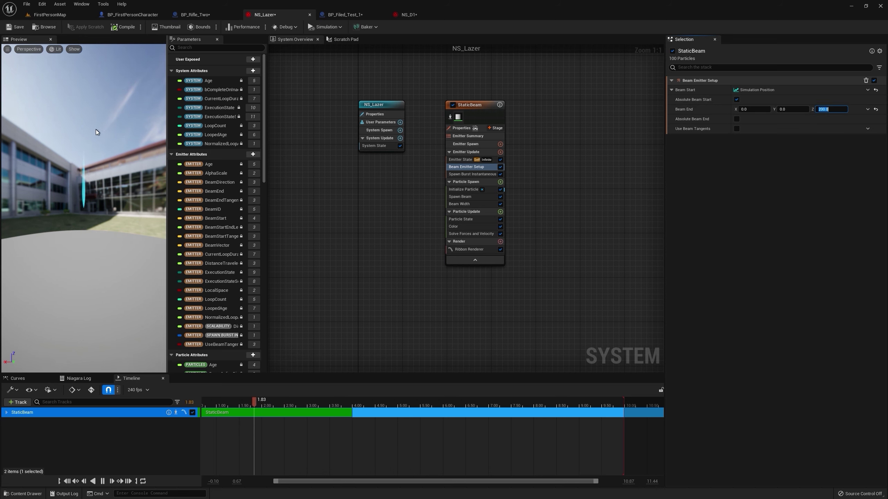
key("Left")
type("1")
key("Return")
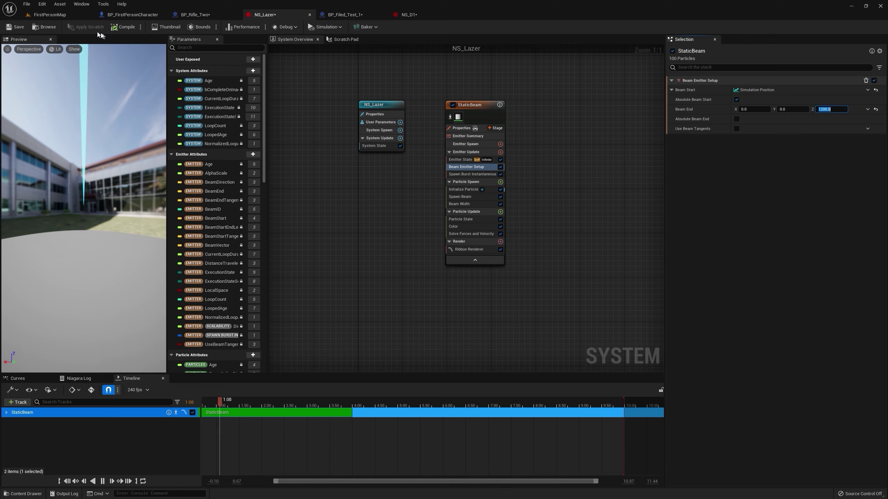
Step: Place NS_Lazer on the FirstPersonMap floor and view the new beam
left_click(61, 16)
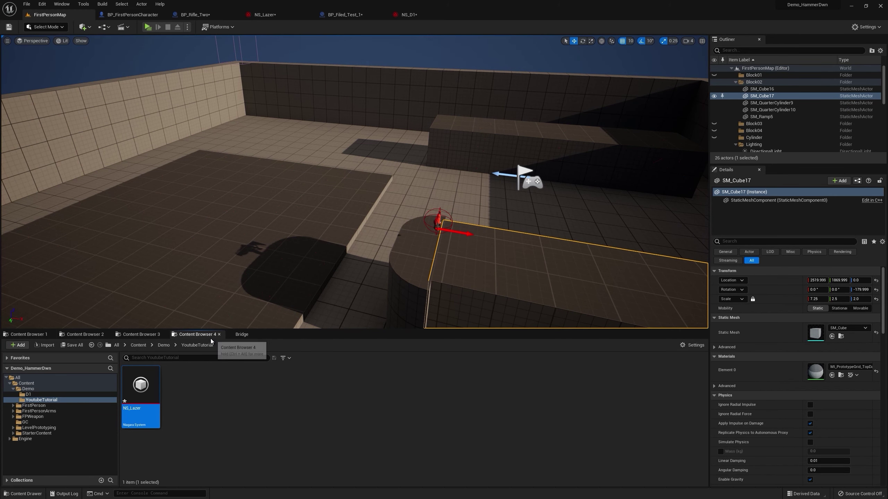
middle_click_drag(225, 277, 287, 230)
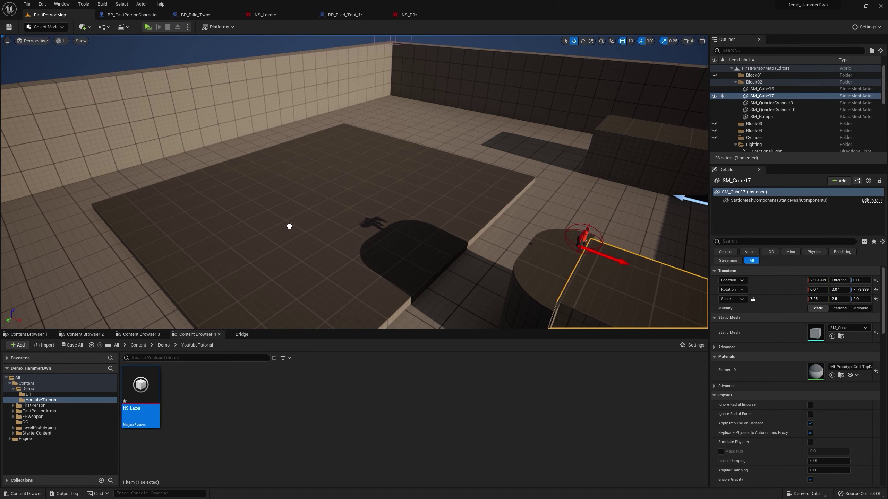
left_click_drag(289, 226, 290, 227)
mouse_move(320, 235)
right_mouse_down()
mouse_move(267, 211)
mouse_move(270, 185)
mouse_move(321, 238)
right_mouse_up()
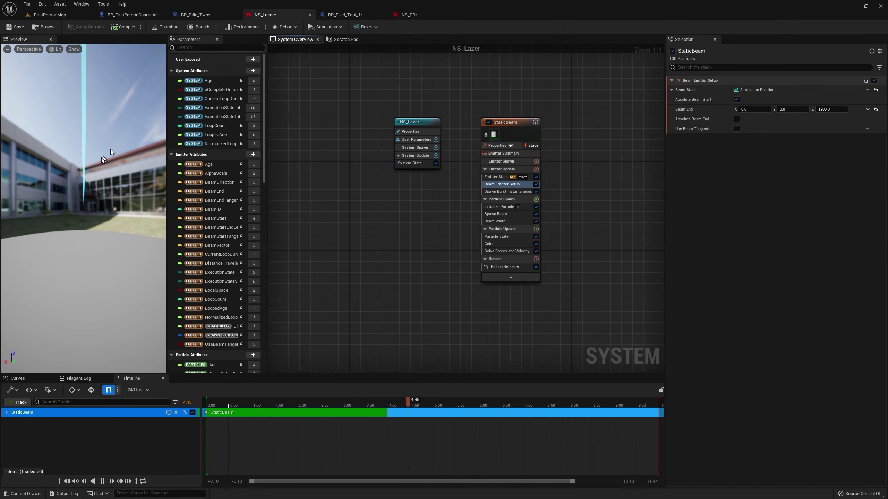
Step: Set the emitter loop duration and the Initialize Particle lifetime both to 0.1
left_click(503, 176)
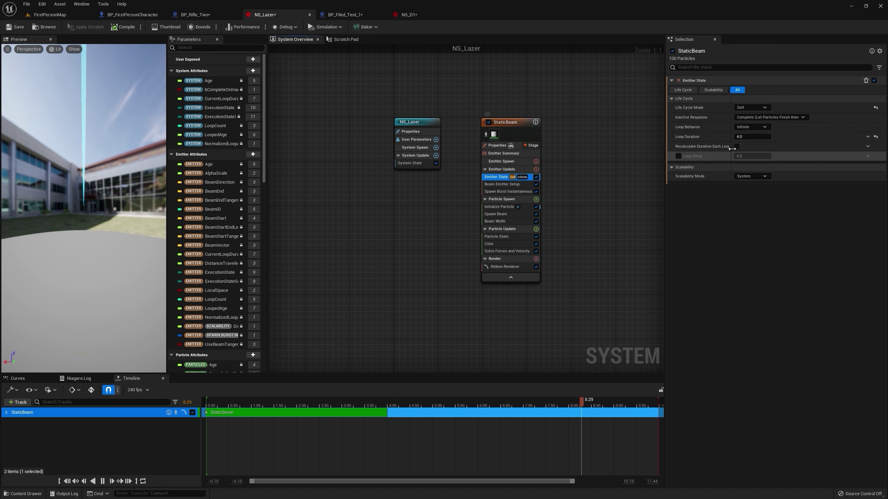
left_click(751, 136)
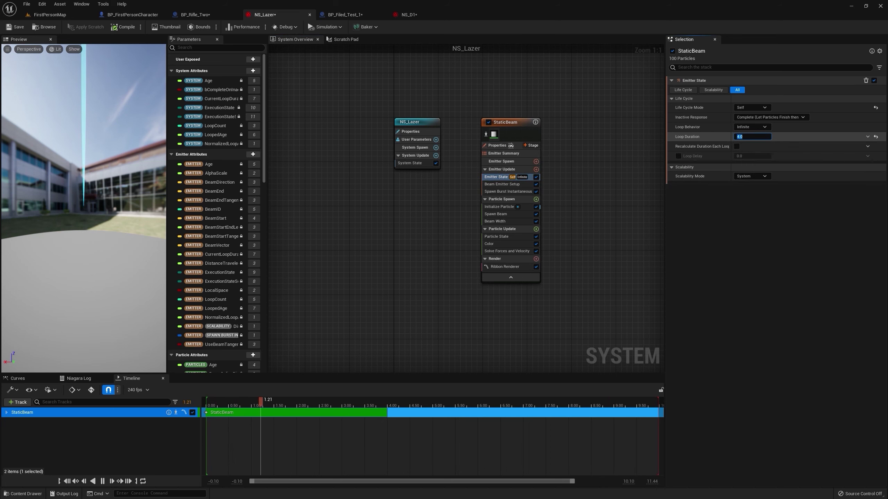
type("0.1")
key("Return")
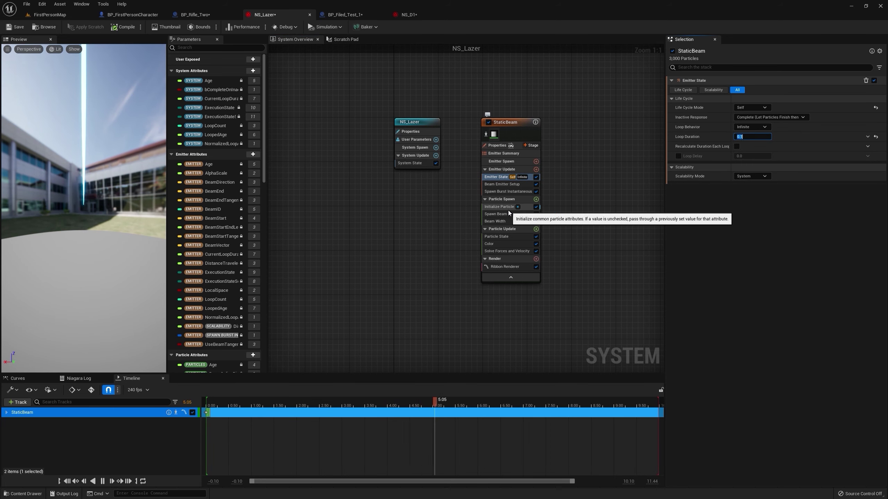
left_click(503, 208)
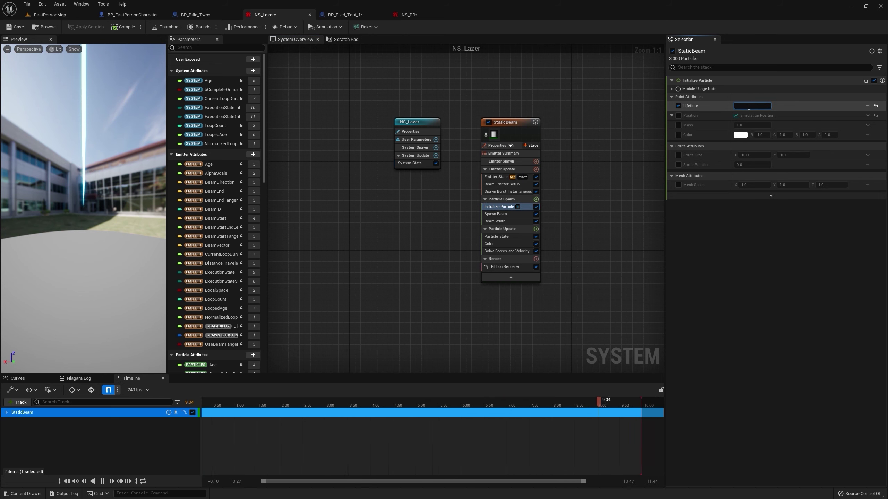
type("0.1")
key("Return")
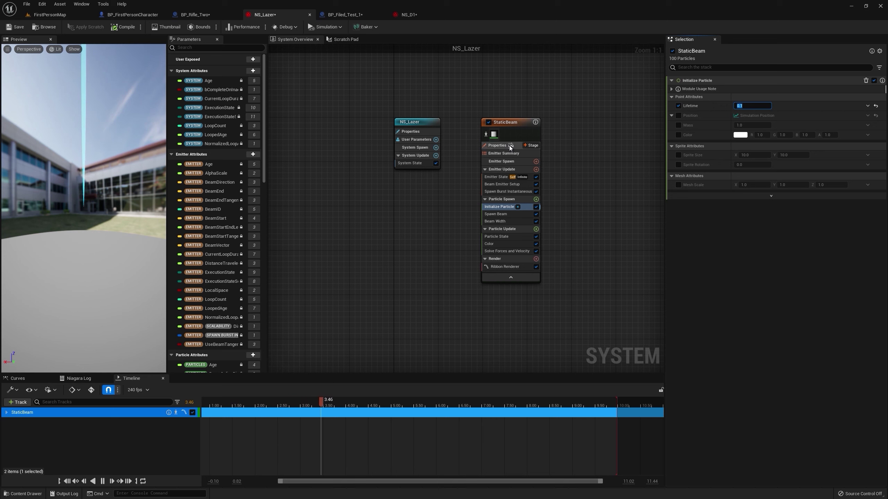
Step: Set the Spawn Burst Instantaneous spawn count to 10
left_click(496, 192)
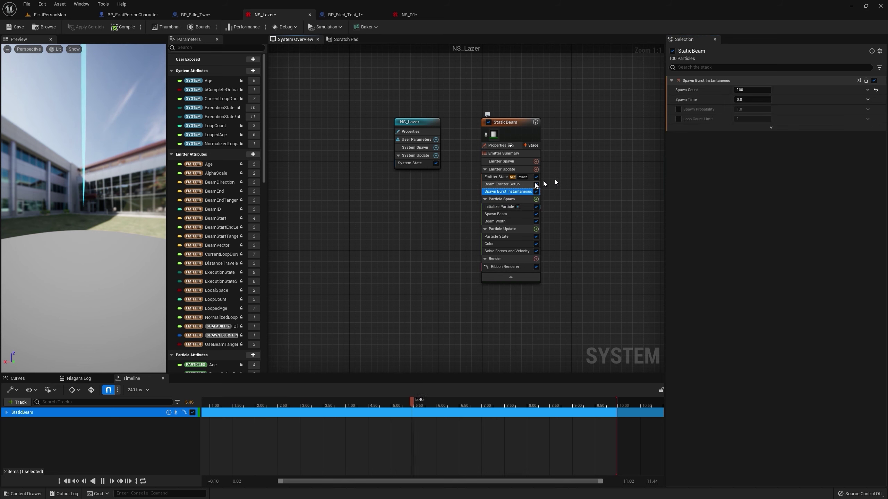
left_click(752, 90)
type("10")
key("Return")
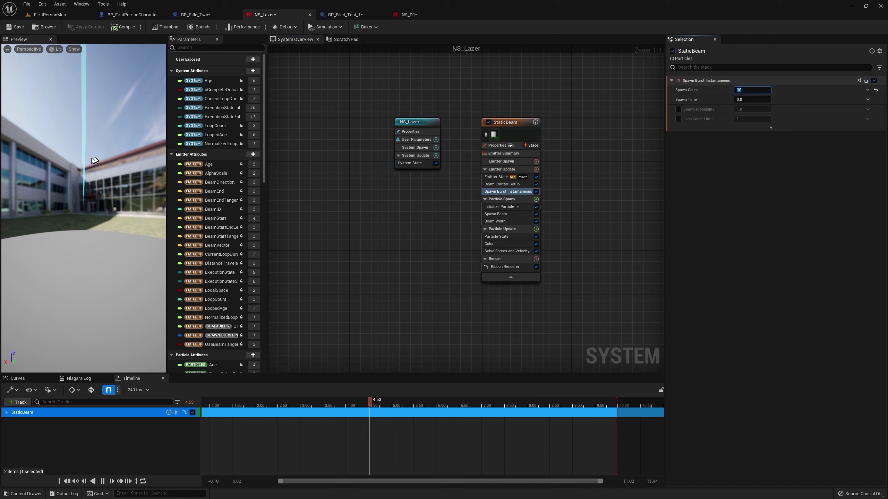
Step: Add the Update Beam module to StaticBeam's Particle Update stage
left_click(539, 229)
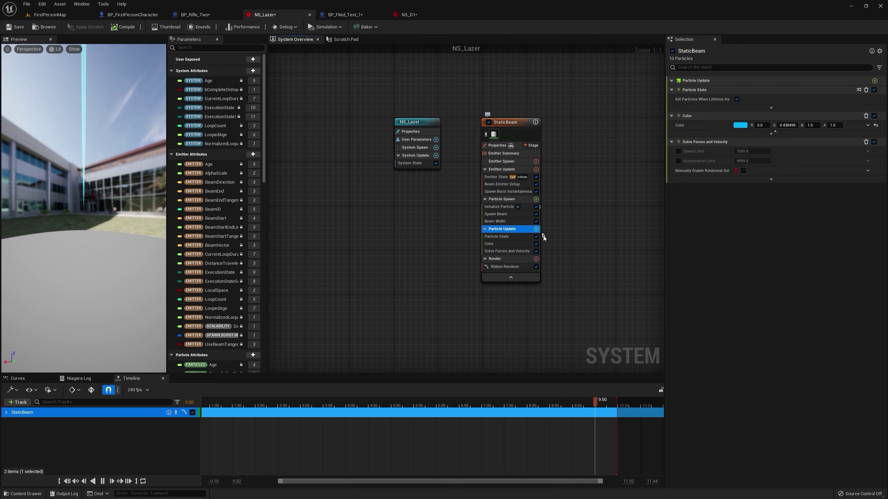
left_click(536, 229)
type("update")
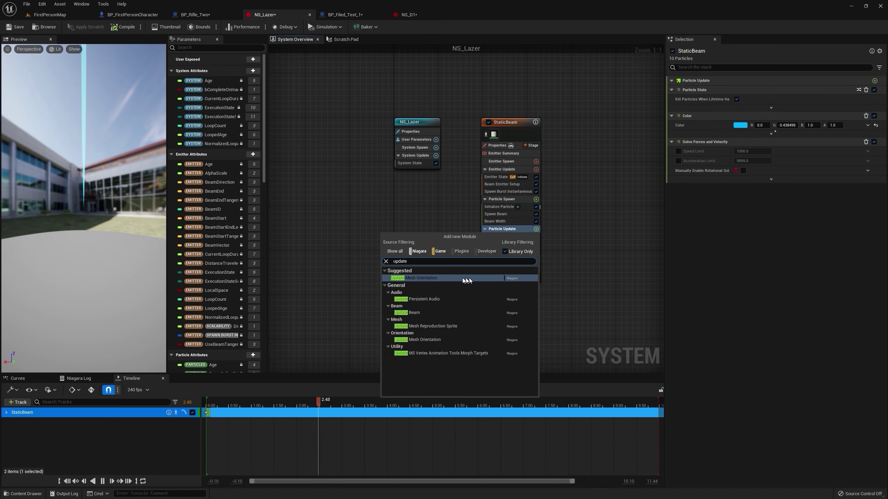
left_click(409, 313)
left_click(501, 184)
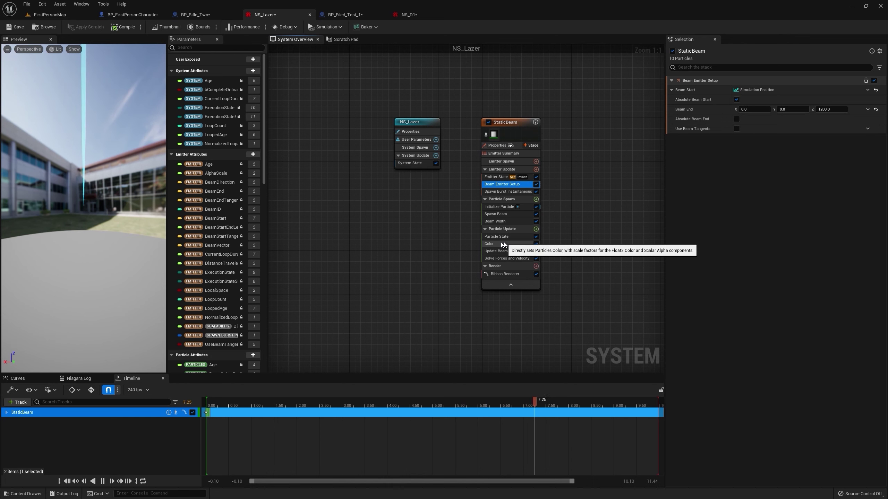
left_click(496, 251)
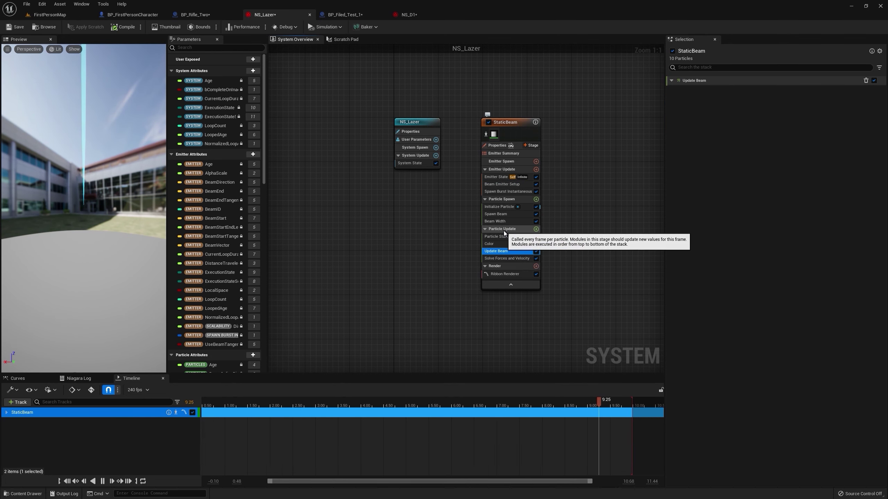
Step: Create a user-exposed Vector parameter named Loc
left_click(191, 62)
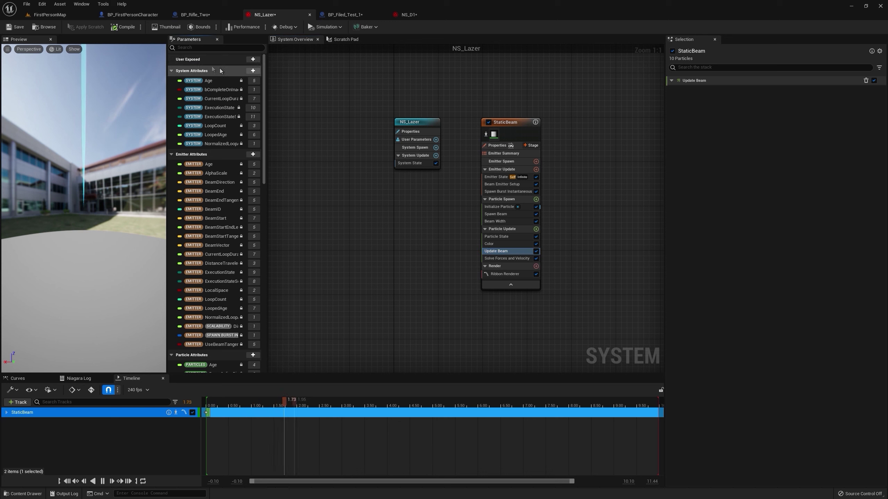
left_click(253, 59)
type("vec")
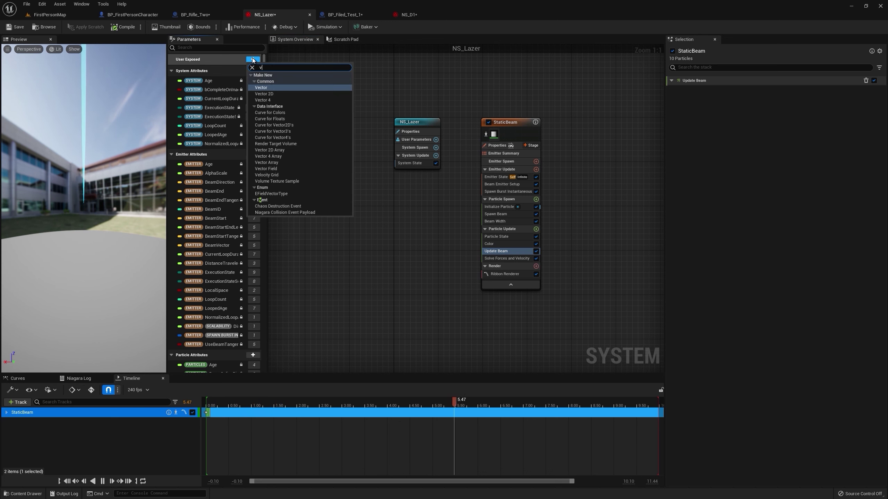
left_click(262, 88)
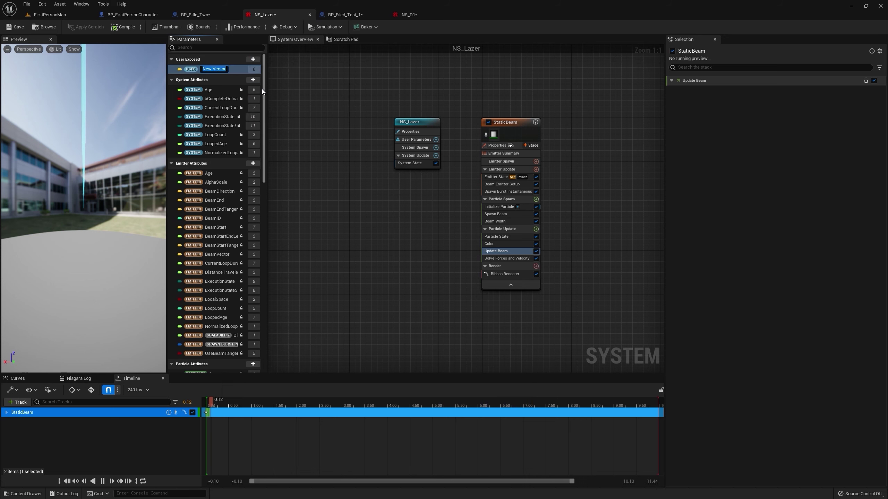
type("Loc")
key("Return")
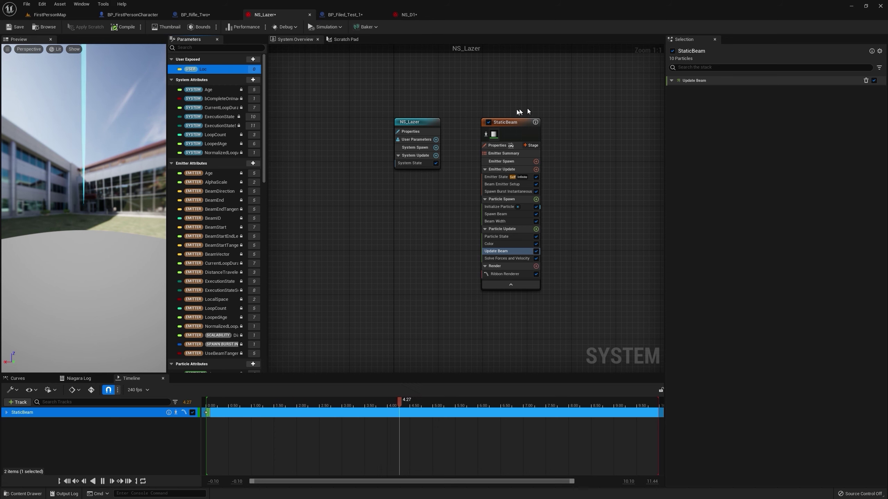
right_click_drag(582, 149, 526, 135)
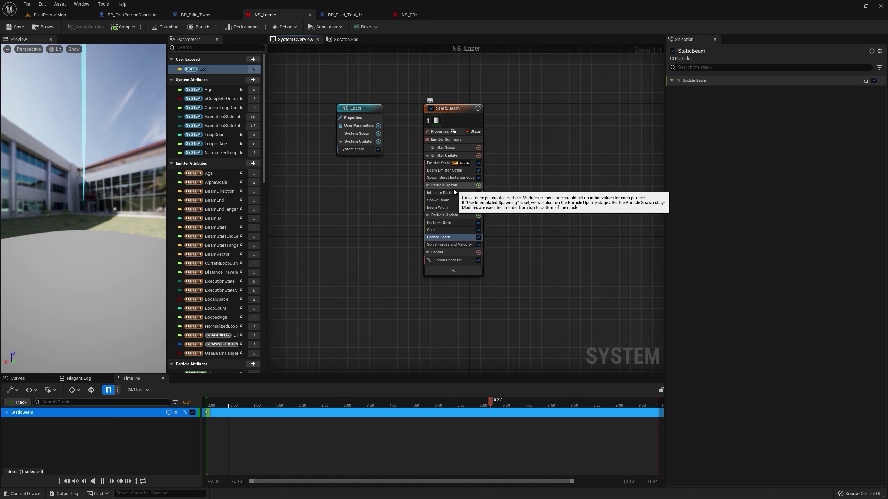
Step: Enable Initialize Particle colour and set it to a bright red with value 200
left_click(444, 193)
left_click(677, 136)
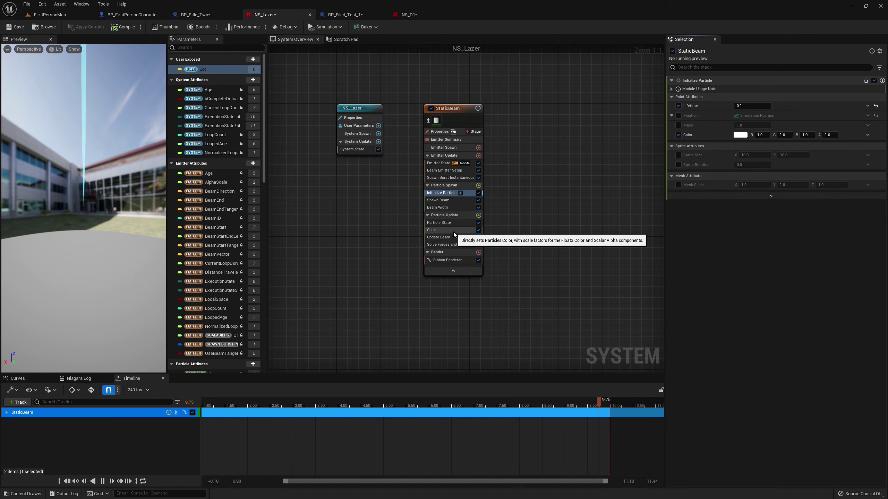
left_click(740, 135)
left_click(669, 195)
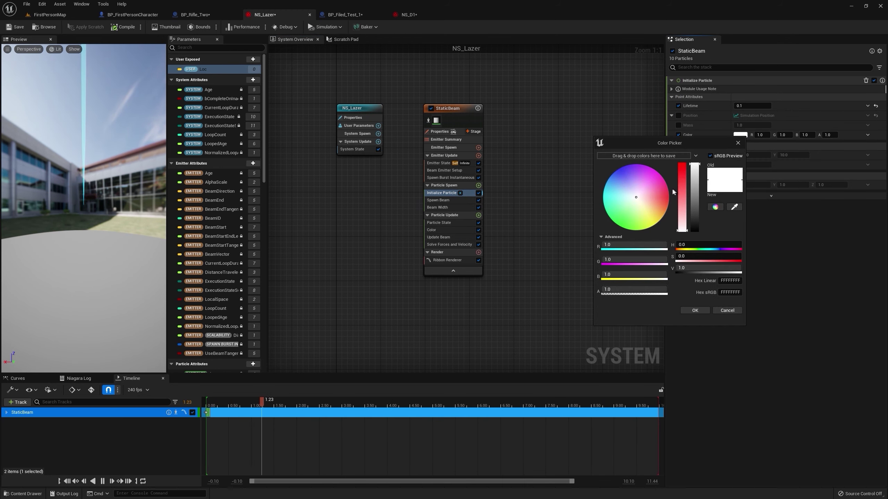
left_click(684, 268)
type("200")
key("Return")
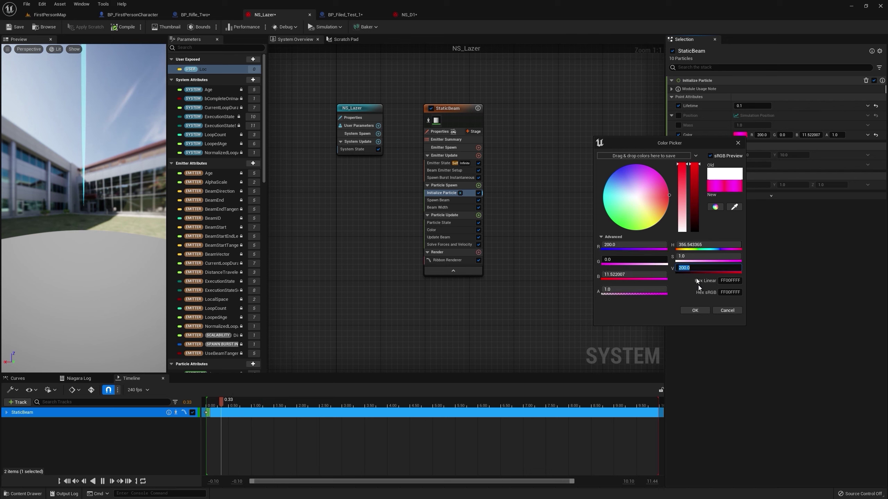
left_click(702, 311)
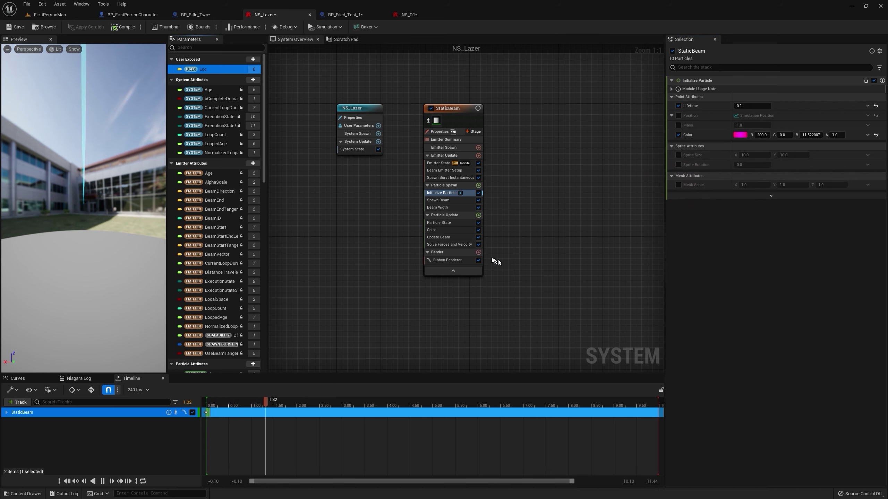
Step: Disable the Color update module, retint the beam orange-yellow, and delete Beam Width
left_click(447, 230)
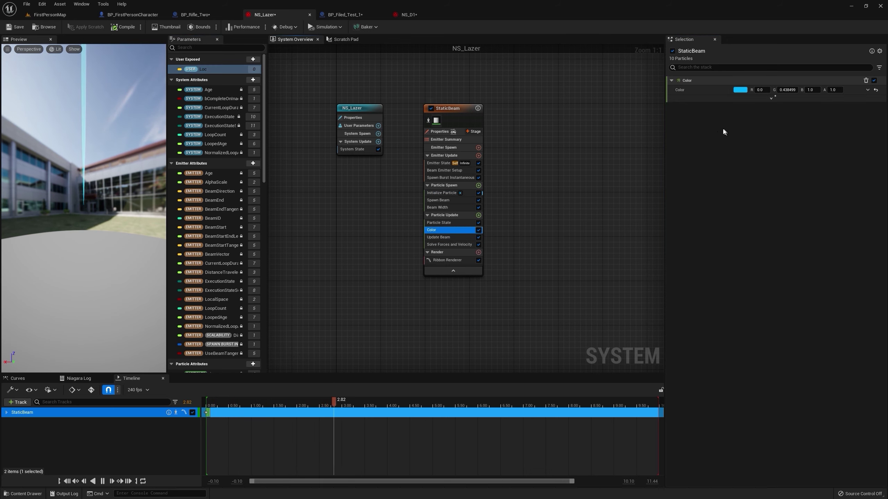
left_click(479, 231)
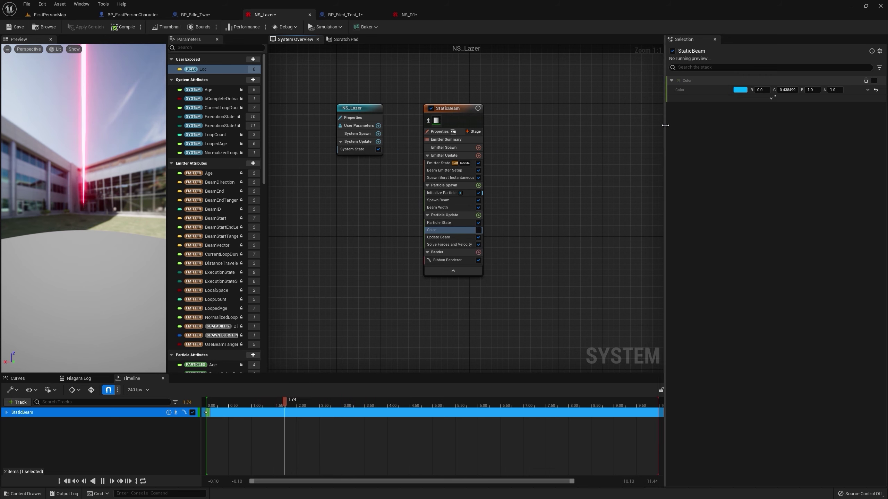
left_click(442, 193)
left_click(740, 135)
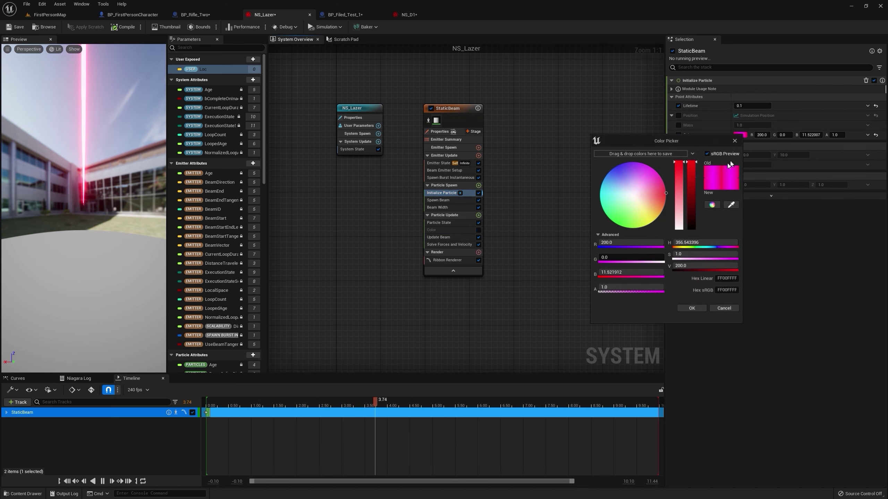
left_click_drag(664, 197, 674, 208)
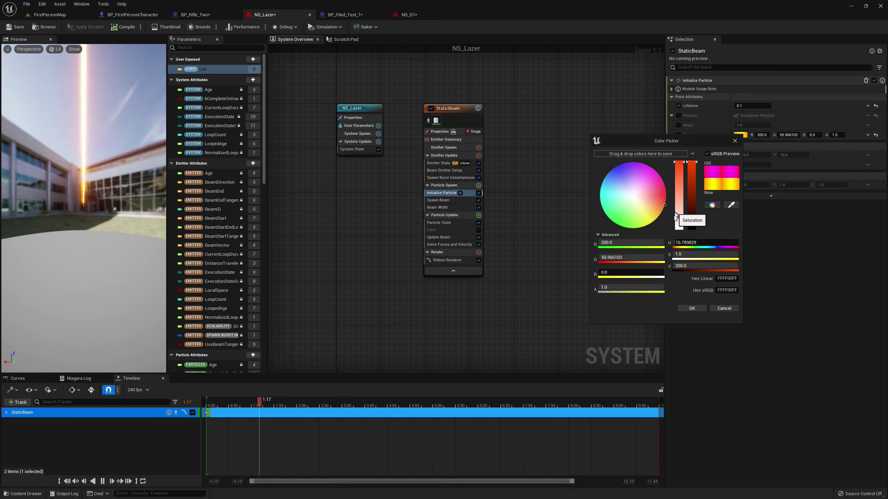
left_click(692, 308)
left_click(438, 207)
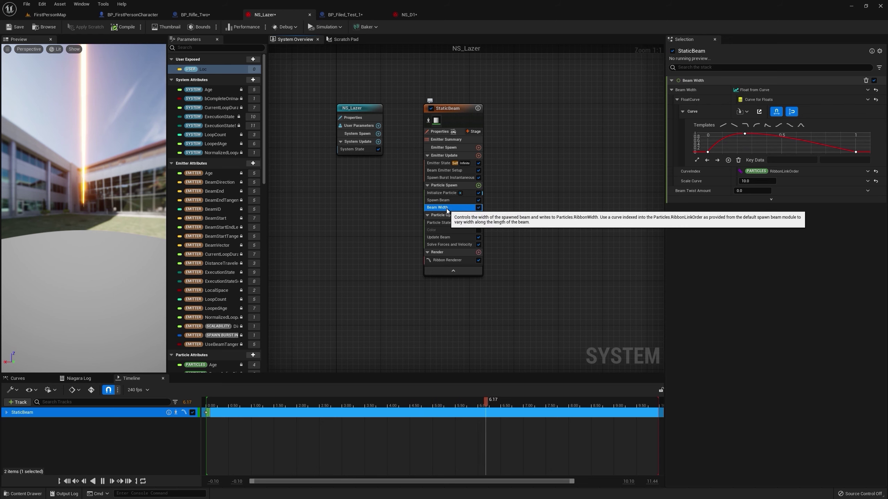
key("Delete")
Step: Add a Beam Width module to StaticBeam's Particle Spawn stage
left_click(478, 186)
type("bea")
left_click(365, 235)
left_click(458, 109)
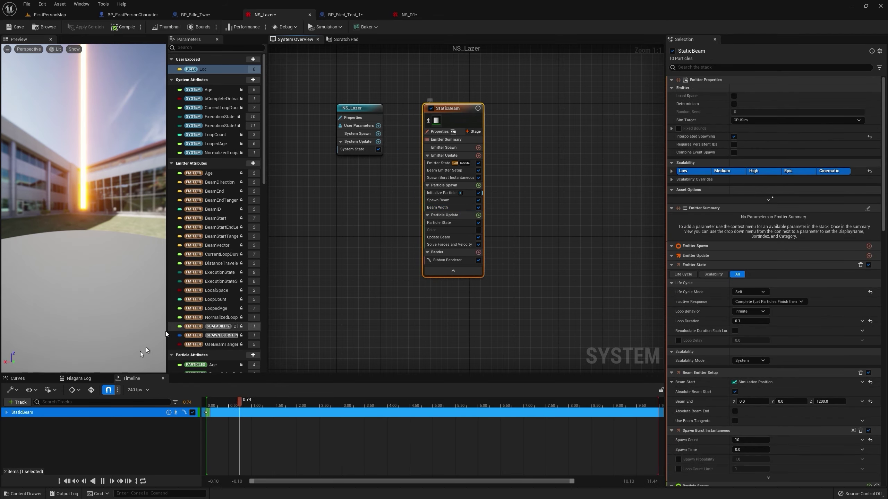
Step: Duplicate the StaticBeam emitter, rename the copy Lazer, and rearrange the nodes
right_click(52, 414)
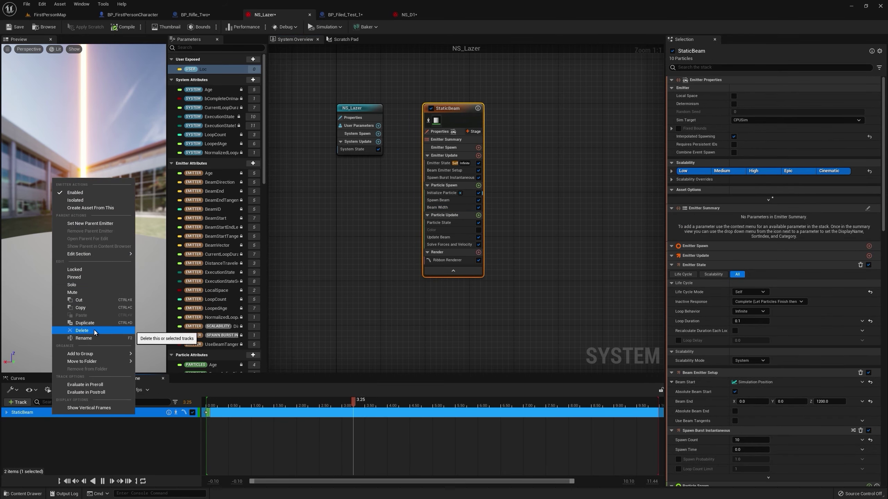
left_click(84, 323)
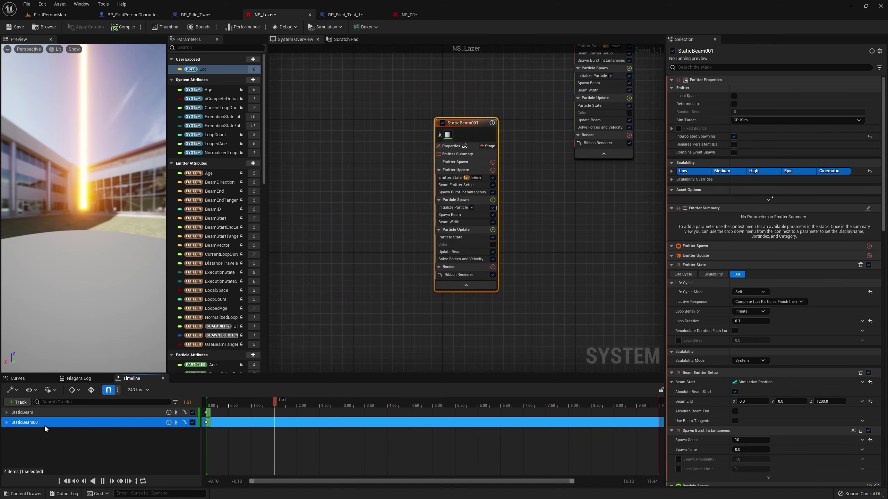
right_click(40, 424)
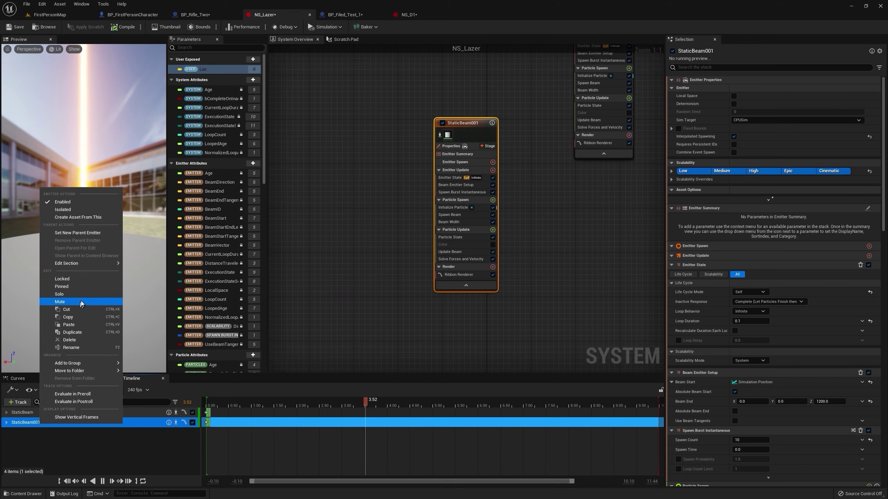
left_click(84, 350)
type("Lazer")
key("Return")
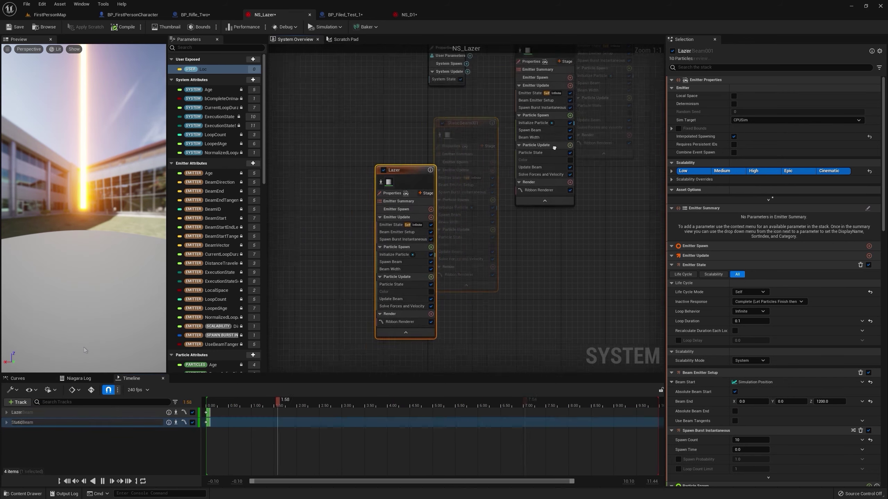
left_click_drag(441, 173, 436, 146)
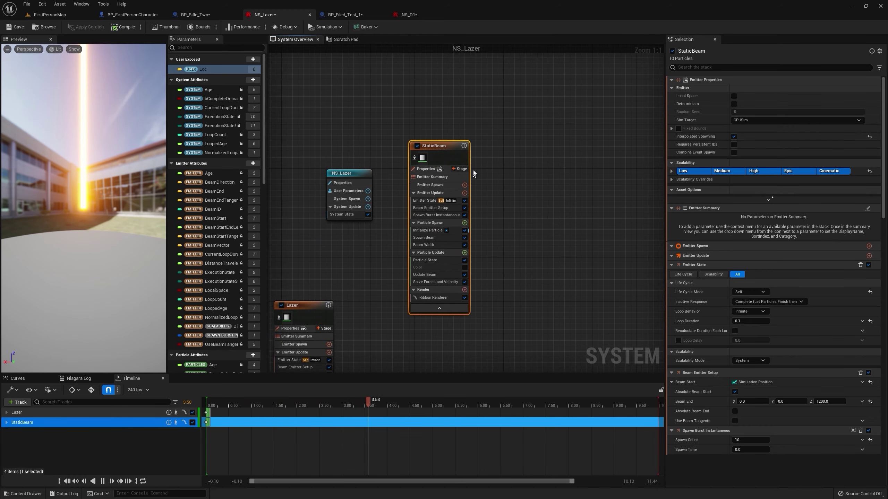
right_click_drag(471, 173, 473, 131)
Step: Drive Beam Width with Float from Curve indexed by RibbonLinkOrder
left_click(427, 203)
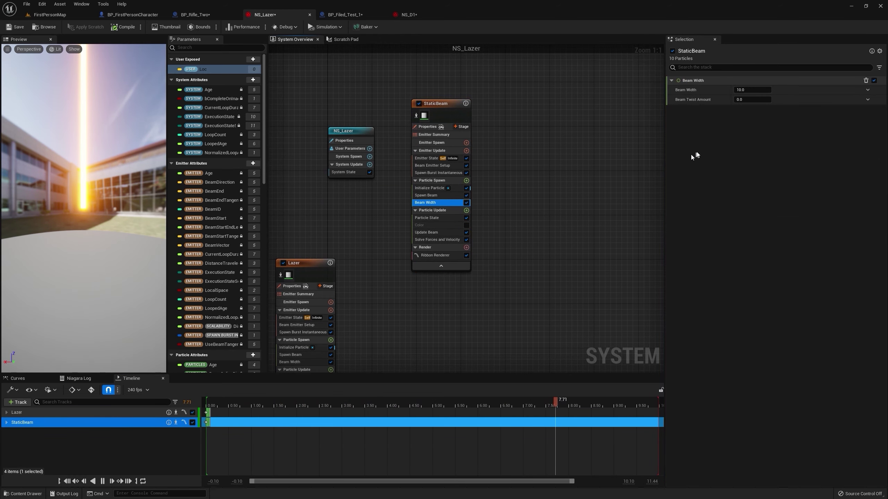
left_click(868, 91)
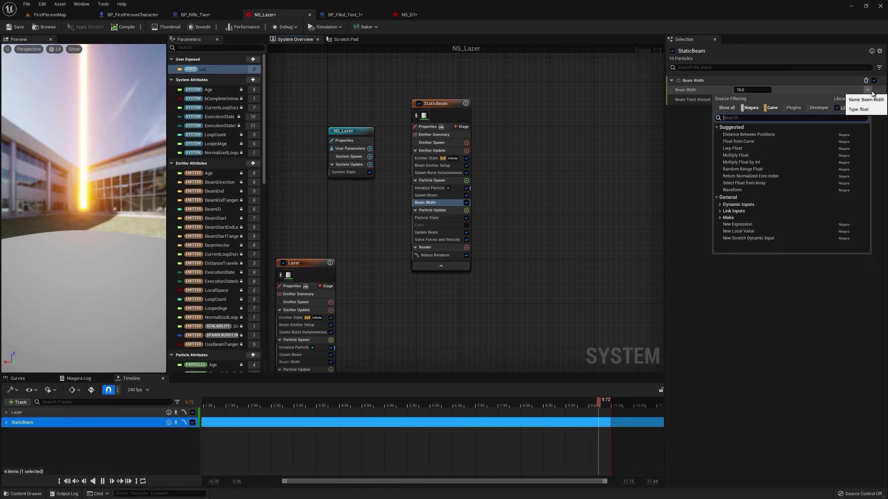
type("curve")
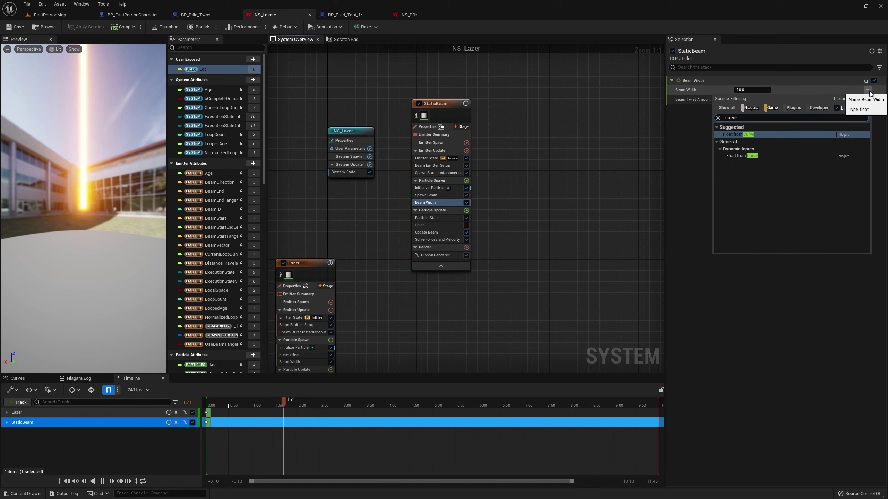
left_click(763, 133)
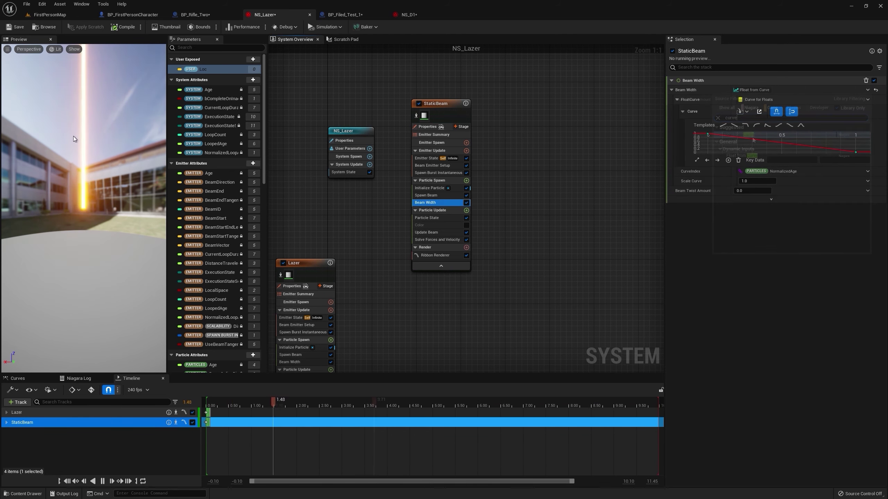
left_click(867, 172)
type("link")
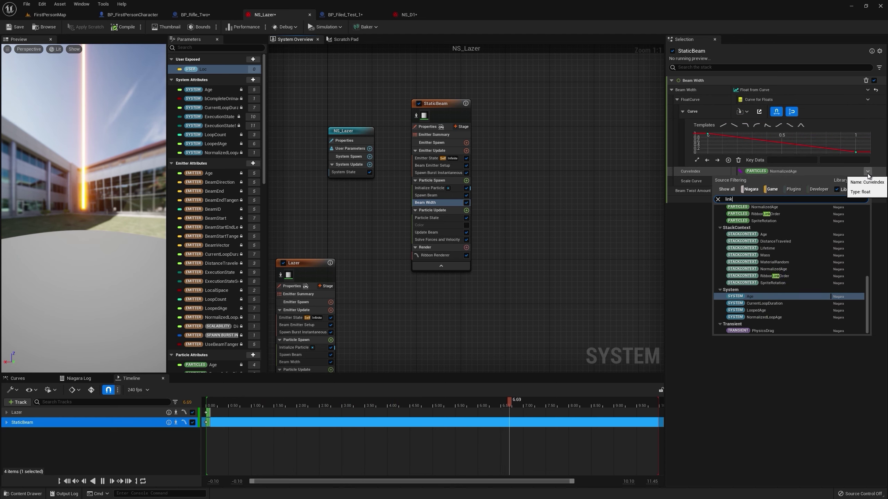
type(" order")
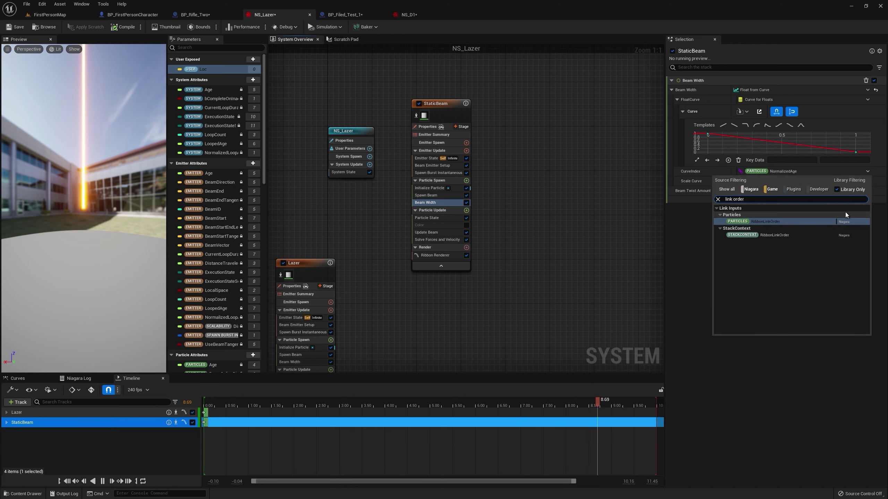
Step: Set the curve keys to 0 and 1, Scale Curve to 10, and disable the Lazer emitter
left_click(708, 134)
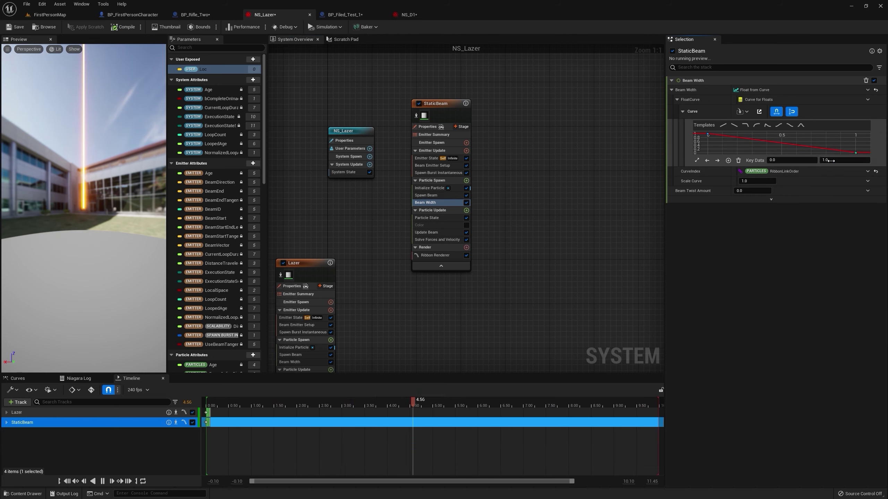
left_click(831, 160)
type("0")
key("Return")
left_click_drag(852, 147, 860, 155)
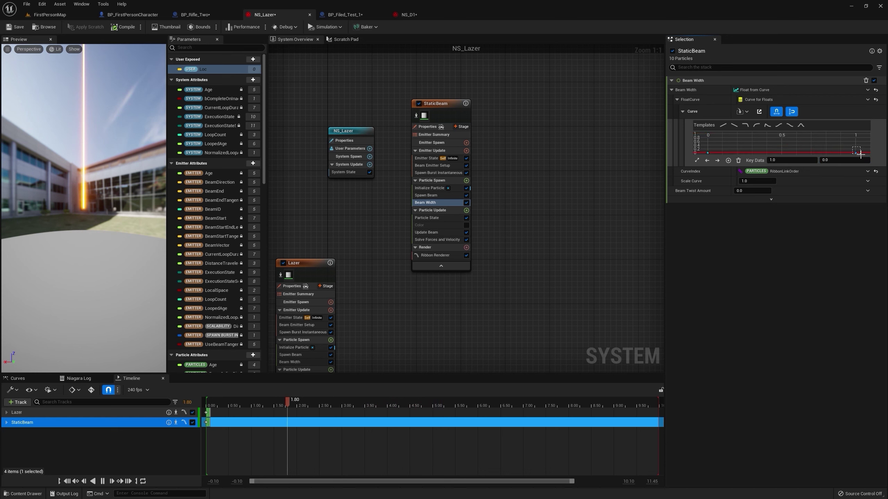
left_click(844, 160)
type("1")
key("Return")
left_click(740, 181)
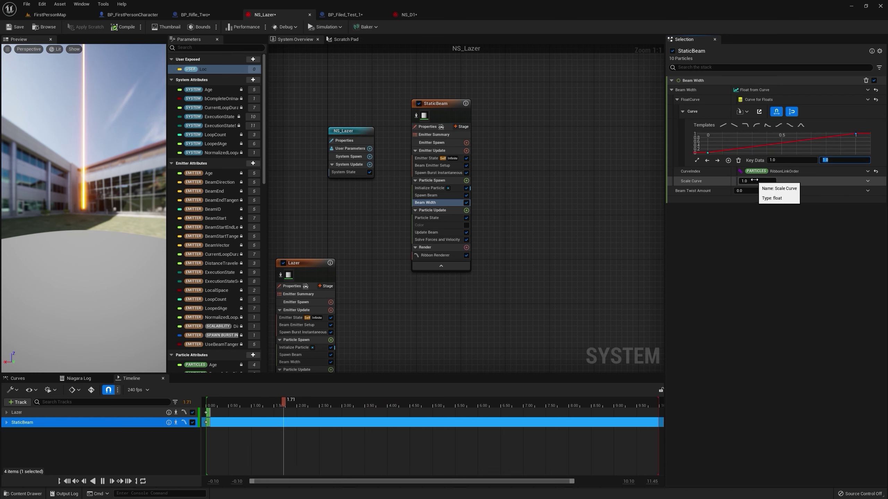
type("10")
key("Return")
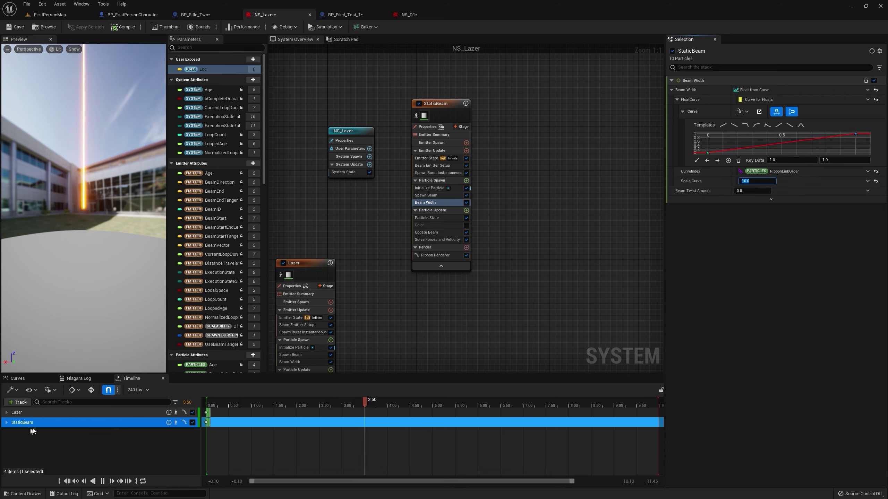
left_click(193, 413)
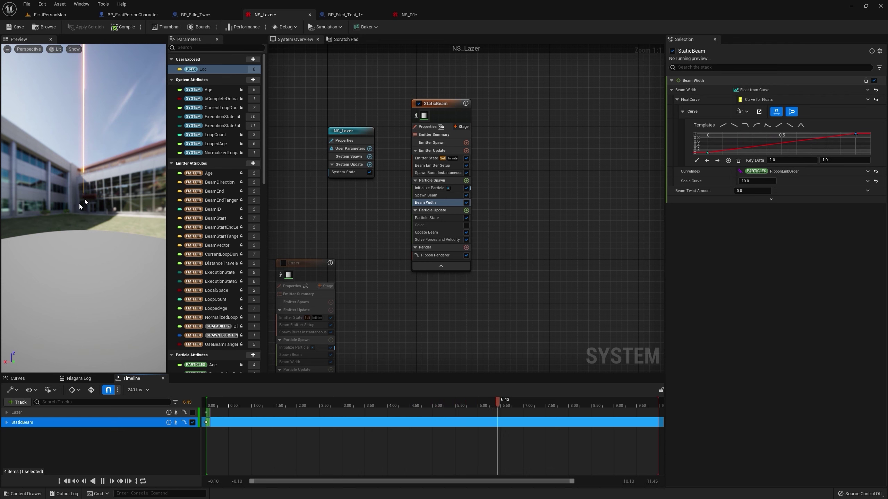
Step: Make both Beam Width curve keys Auto, steepen the start tangent, and enter Scale Curve 2
left_click_drag(708, 143, 715, 161)
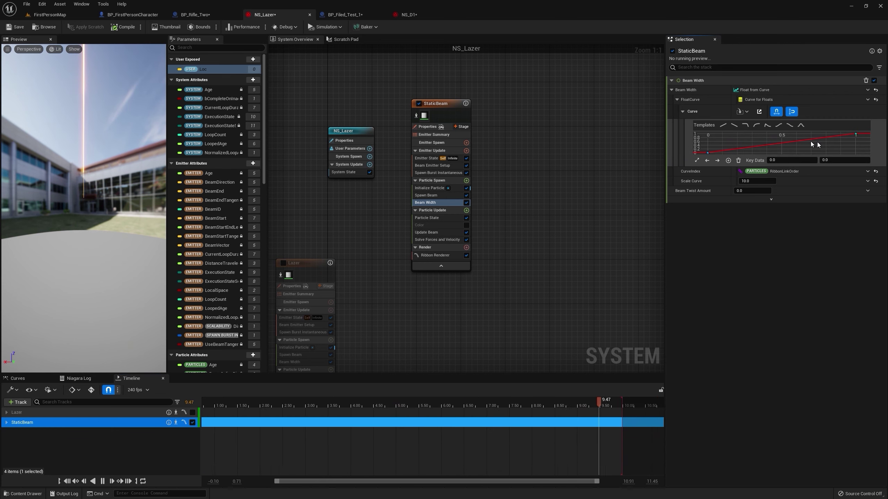
left_click_drag(863, 142, 696, 156)
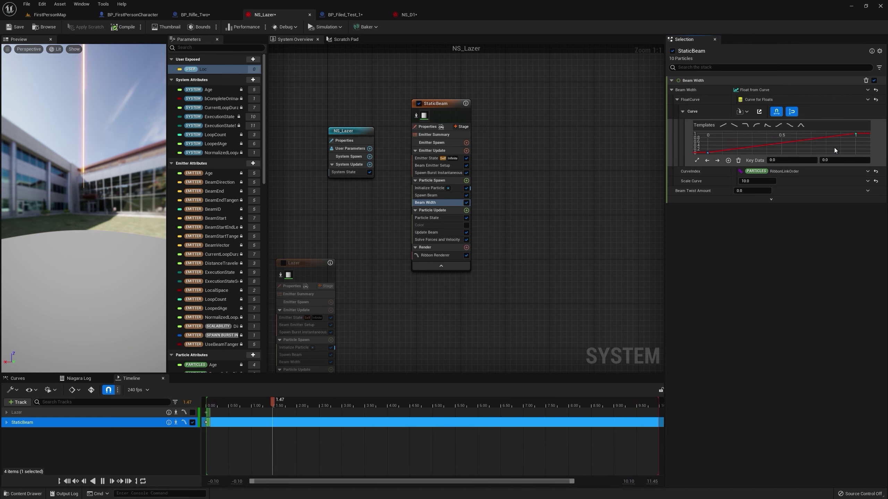
left_click(855, 134, "shift")
right_click(855, 133)
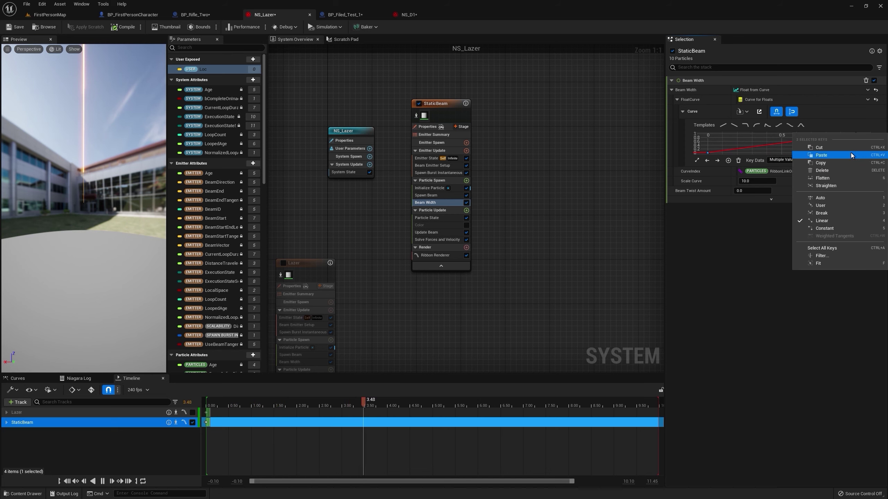
left_click(817, 198)
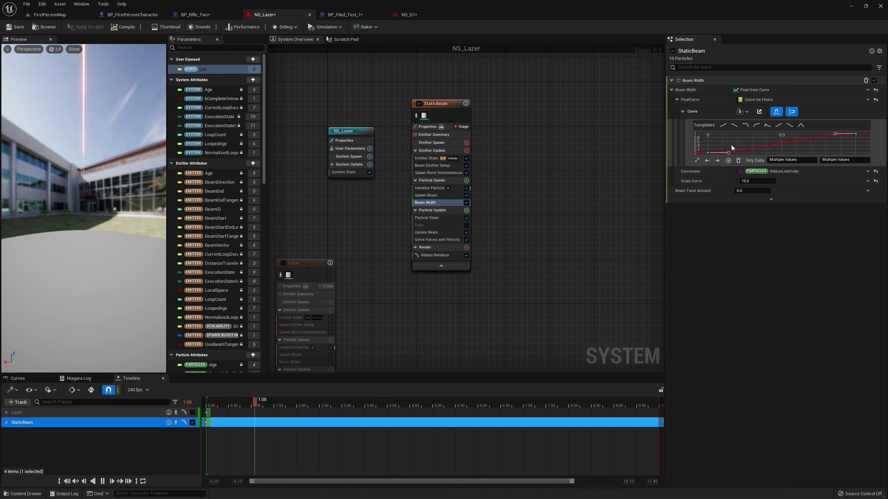
mouse_move(728, 153)
left_click_drag(727, 152, 724, 149)
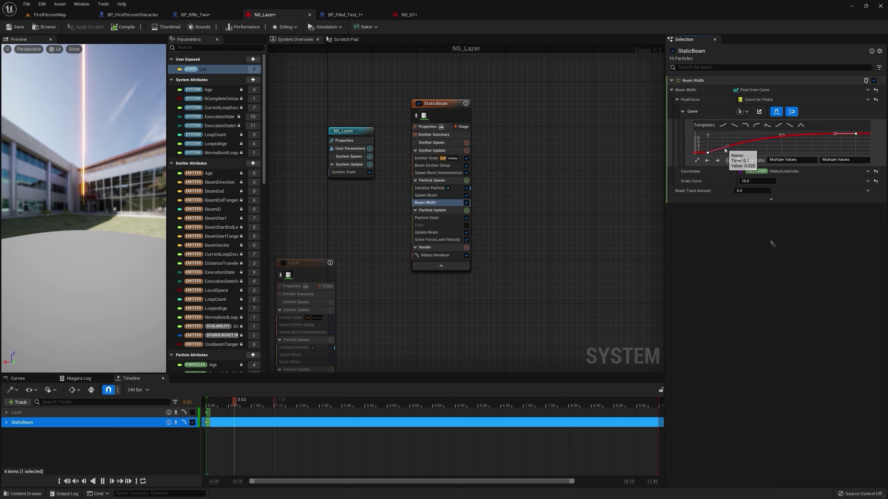
left_click(757, 181)
type("2")
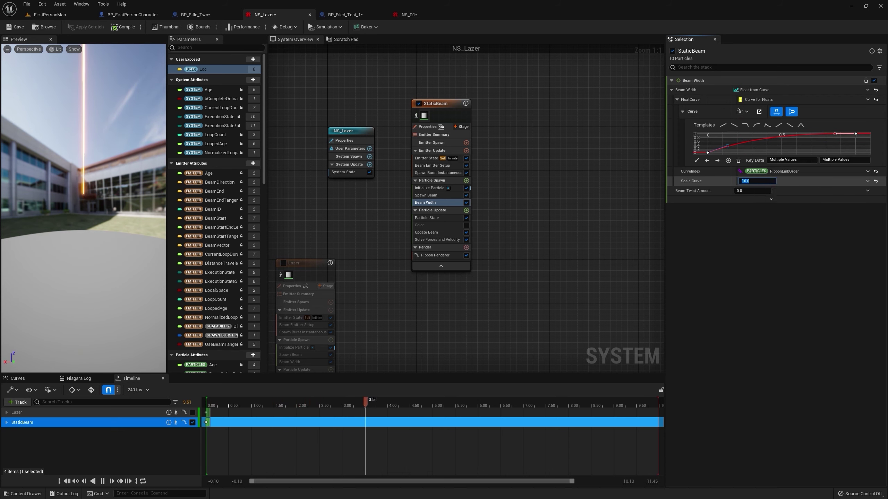
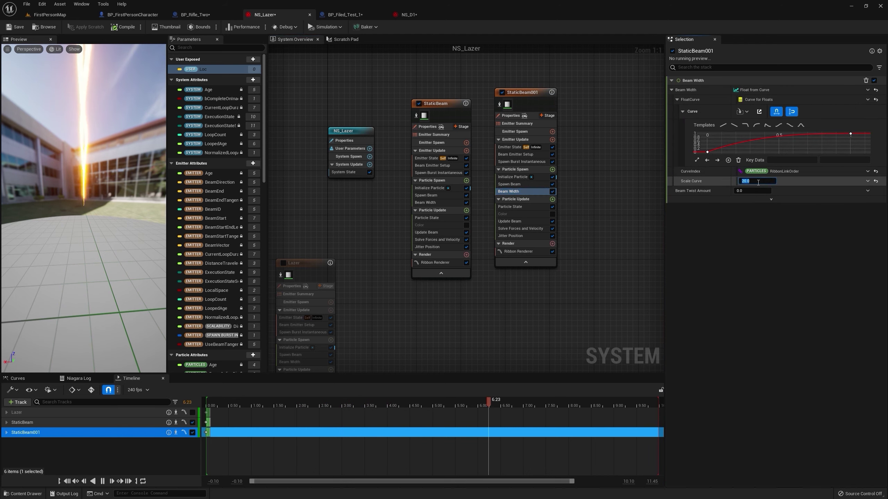
Step: Select StaticBeam001's Jitter Position module to inspect its settings
left_click(530, 236)
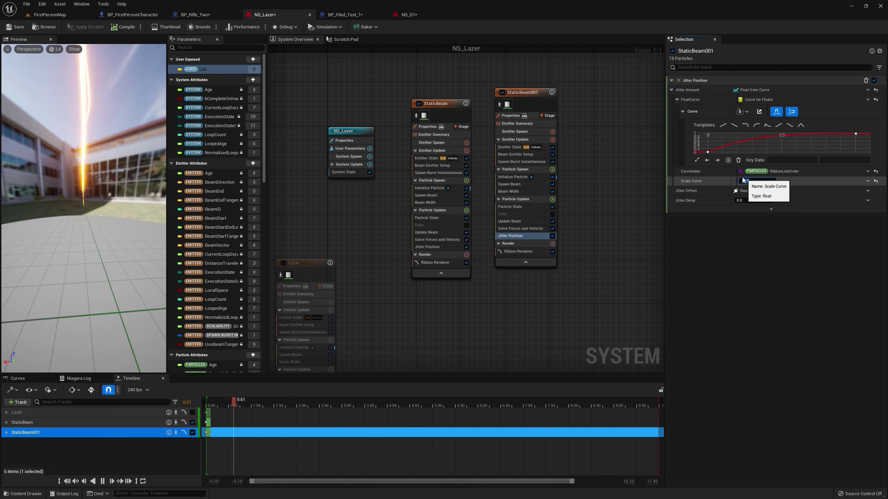
Step: Set StaticBeam's first Beam Width curve key to 0.3 and check the wider beam in the level
left_click(54, 15)
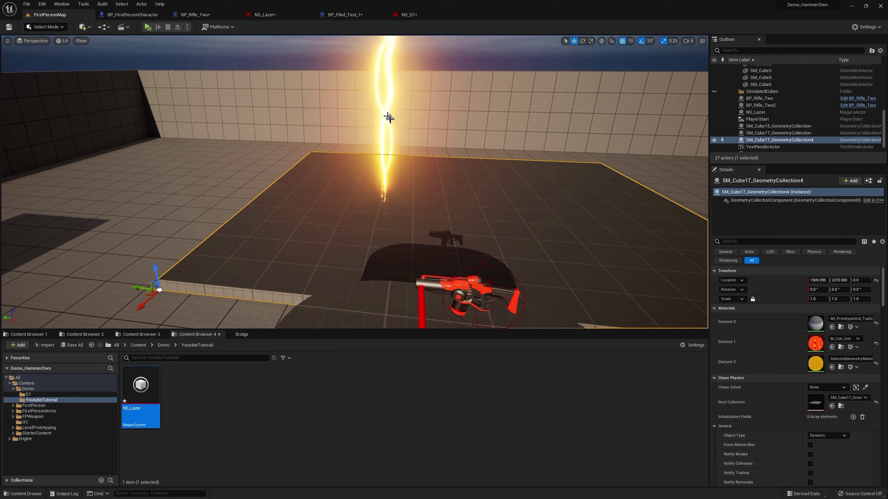
right_click_drag(389, 118, 384, 94)
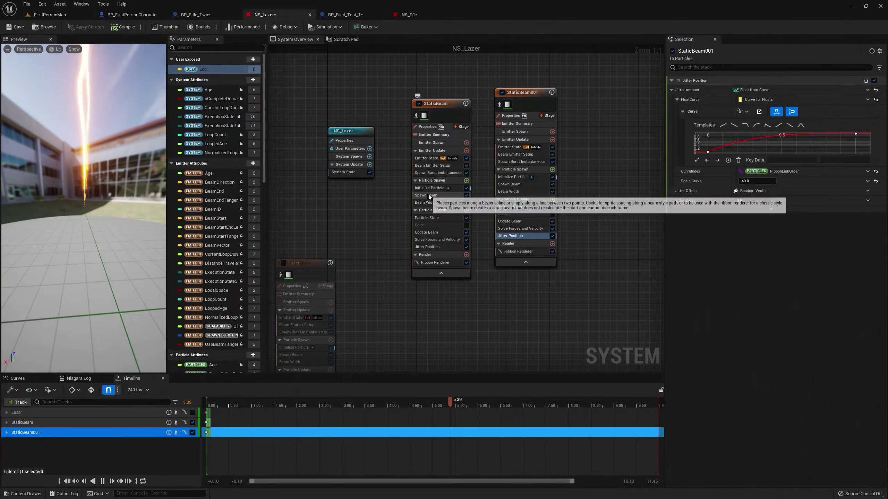
left_click(431, 203)
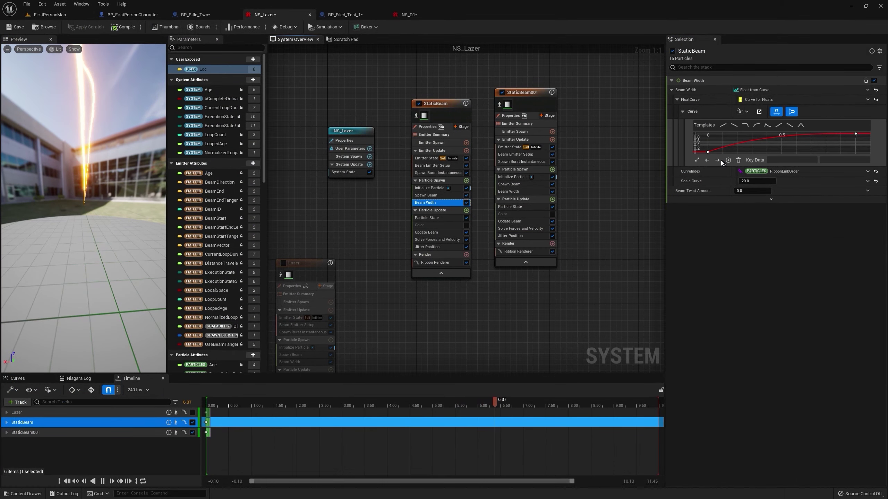
left_click(834, 159)
type("0.3")
key("Return")
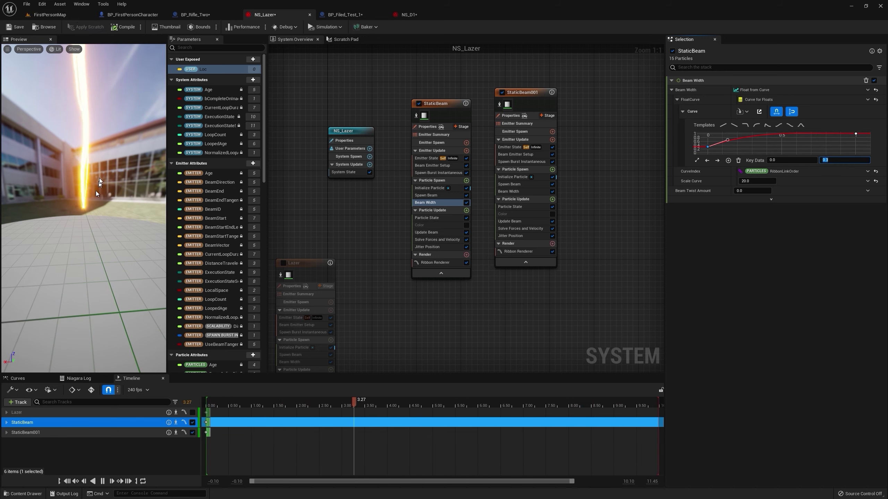
left_click(49, 15)
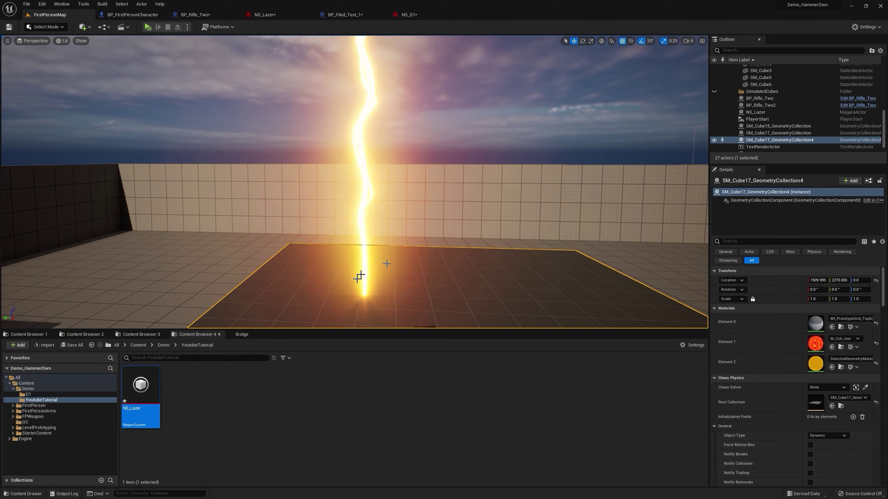
Step: Raise the red colour channel to 100 on both beam emitters and preview the brighter beams
left_click(264, 14)
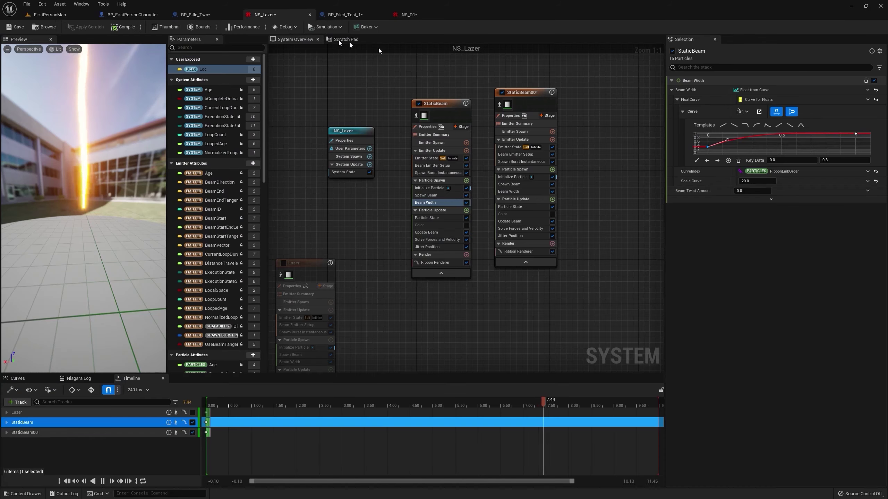
left_click(436, 188)
left_click(763, 135)
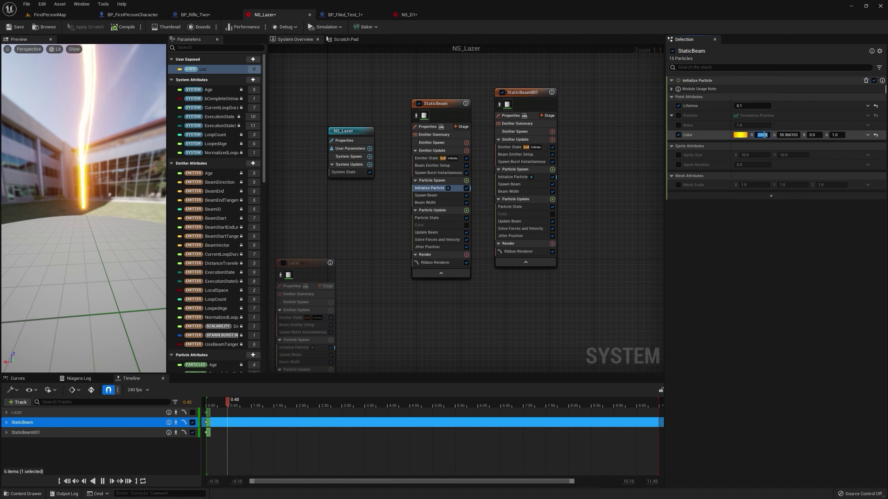
type("100")
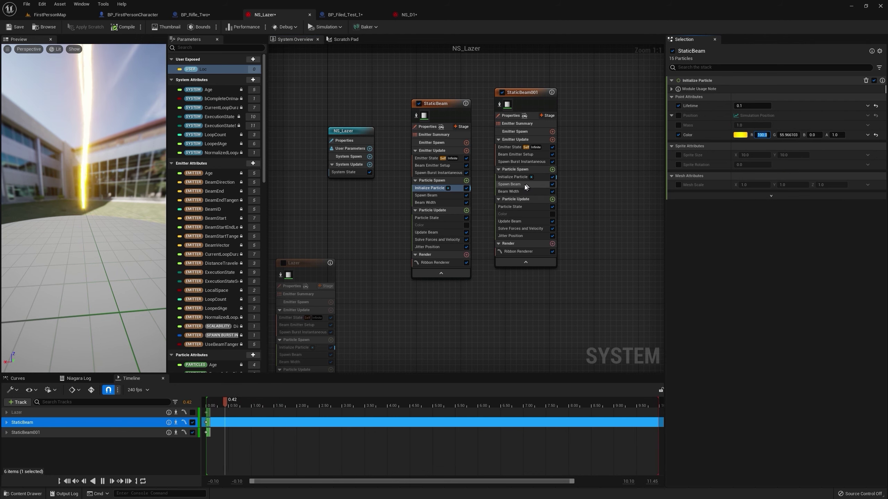
left_click(518, 177)
left_click(762, 135)
type("1")
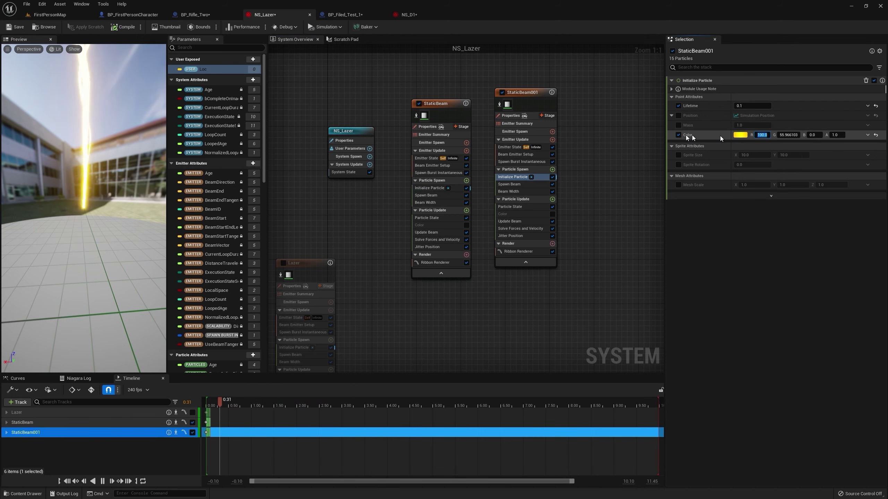
left_click(63, 15)
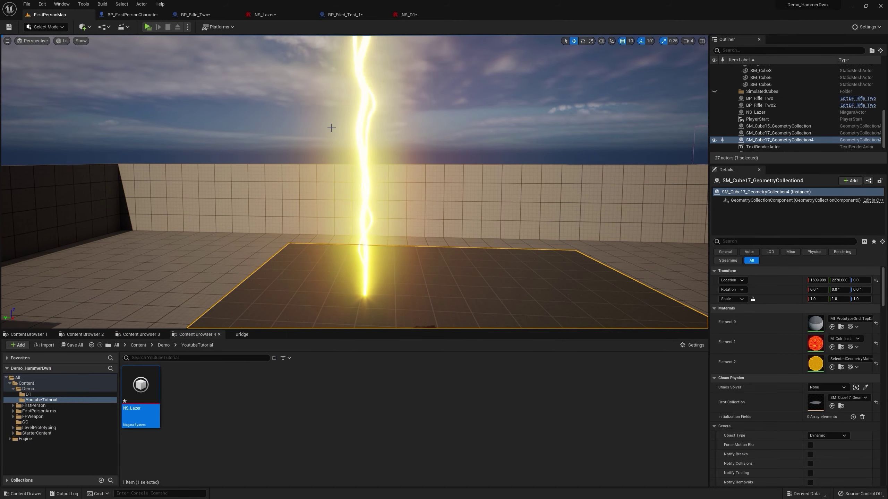
left_click(276, 17)
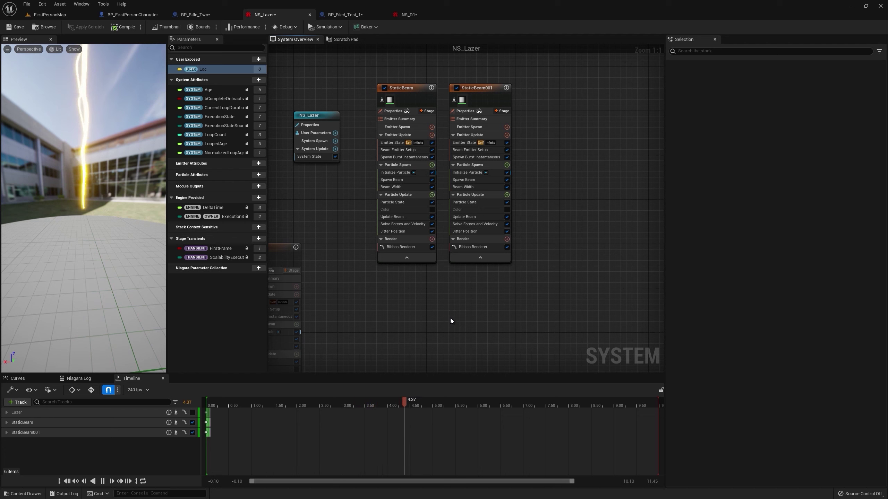
Step: Add a Fountain emitter to the NS_Lazer system
right_click(438, 290)
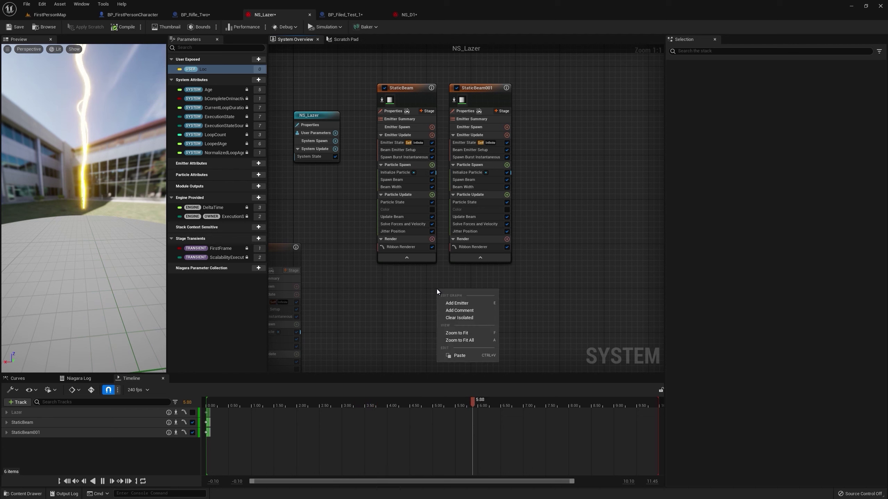
left_click(477, 302)
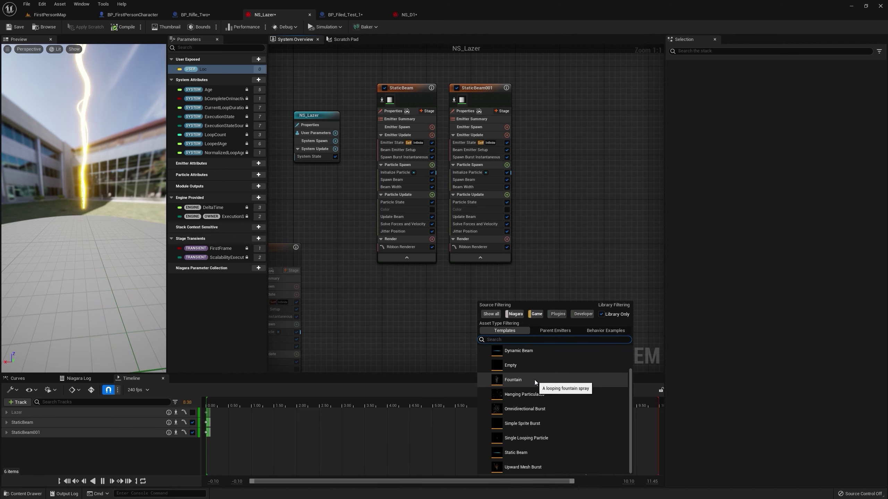
double_click(521, 382)
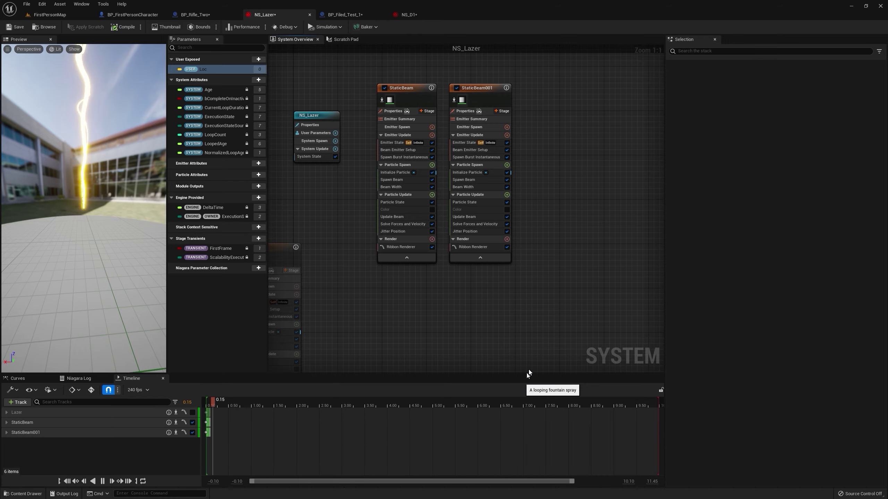
left_click(479, 222)
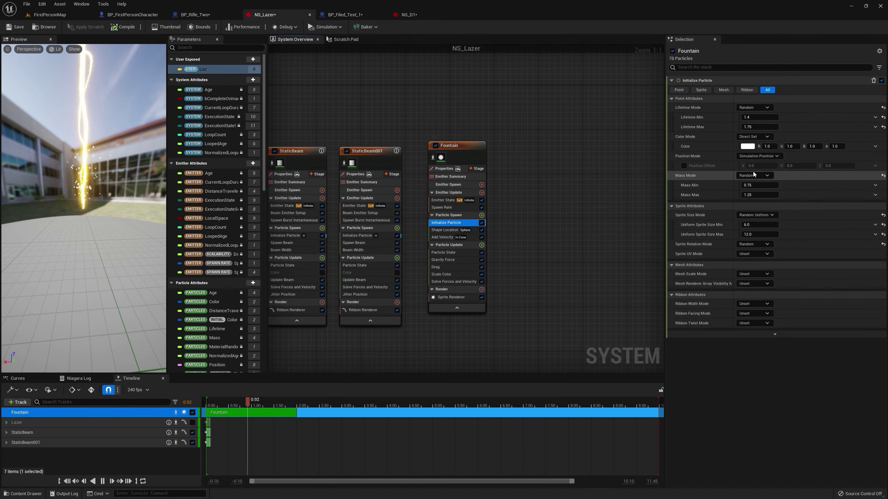
Step: Make the Fountain particles bright orange: R 200, G 39.8, B 0
left_click(746, 147)
left_click(669, 211)
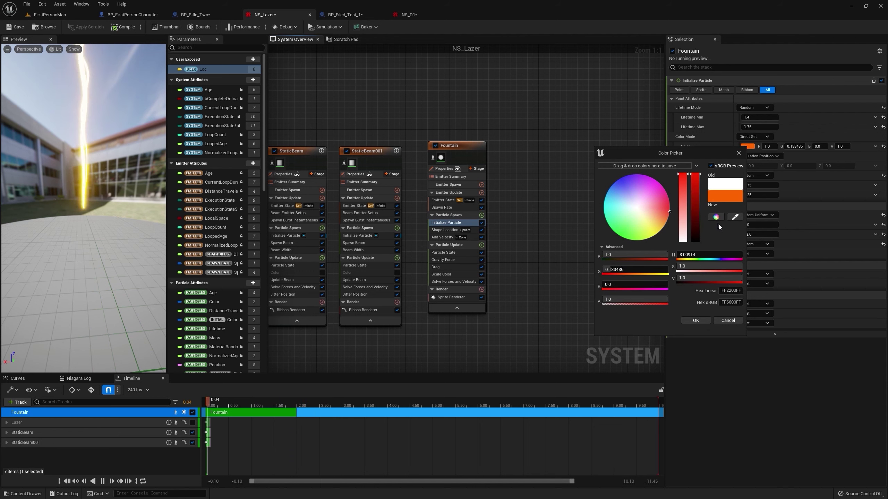
left_click(691, 278)
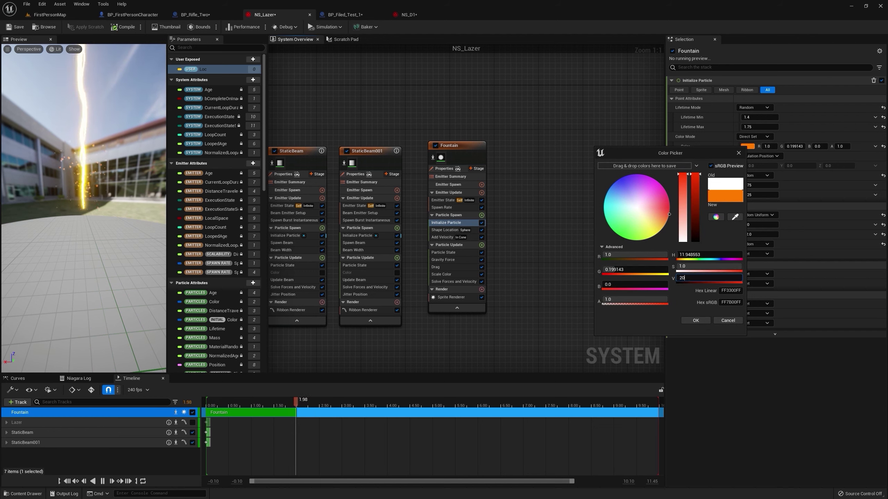
left_click(695, 321)
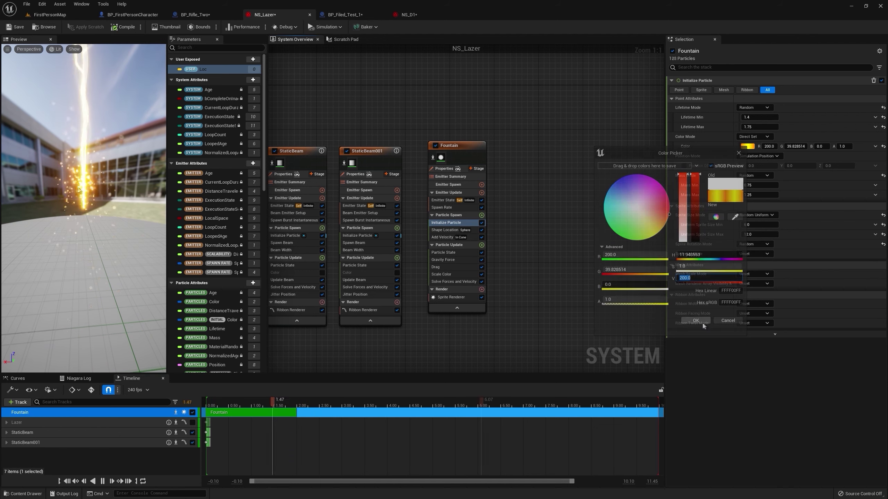
Step: Duplicate the Fountain emitter as Fountain001
right_click(476, 153)
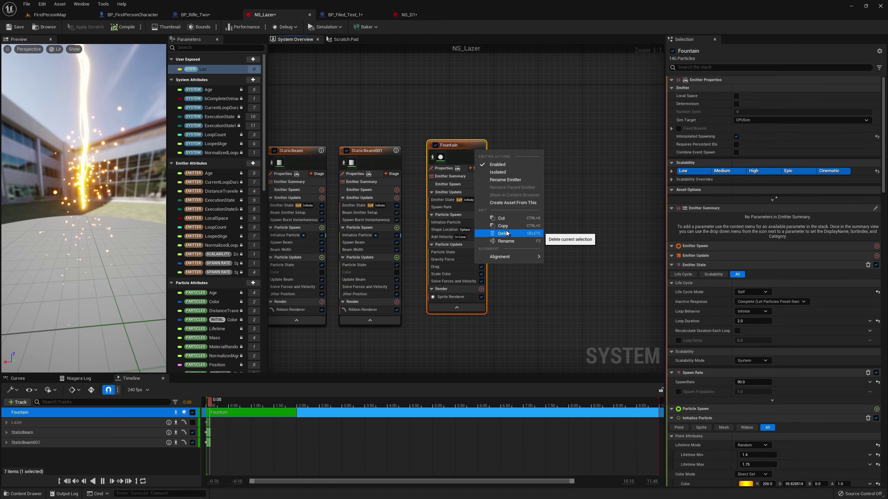
left_click(503, 225)
key("ctrl+v")
Step: Assign the M_Fire_SubUV material to Fountain001's sprite renderer
scroll(740, 280, "down", 4)
scroll(739, 279, "down", 6)
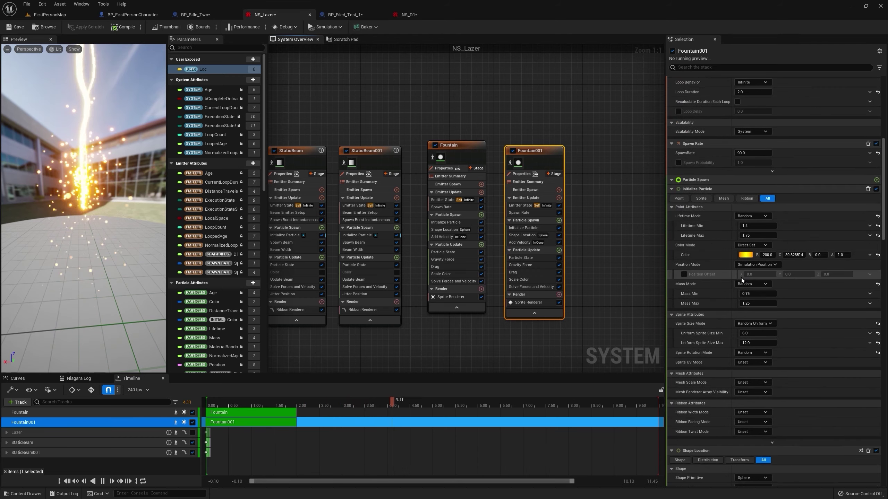
left_click(531, 302)
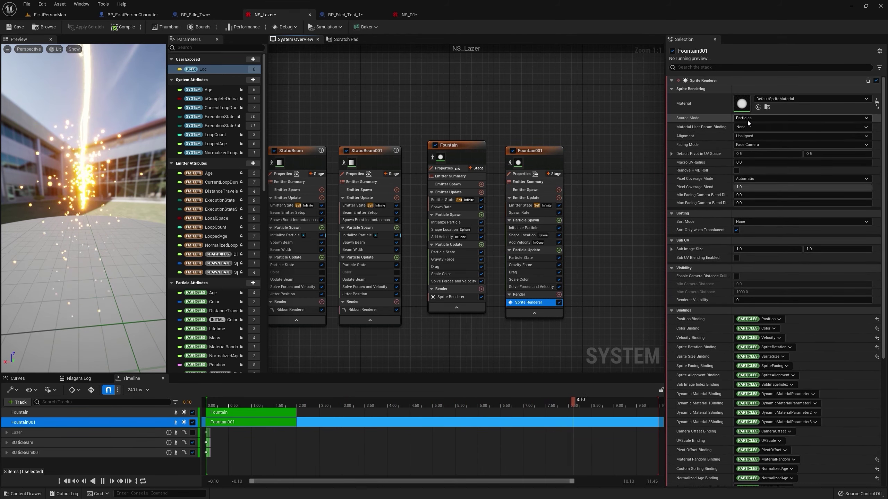
left_click(779, 99)
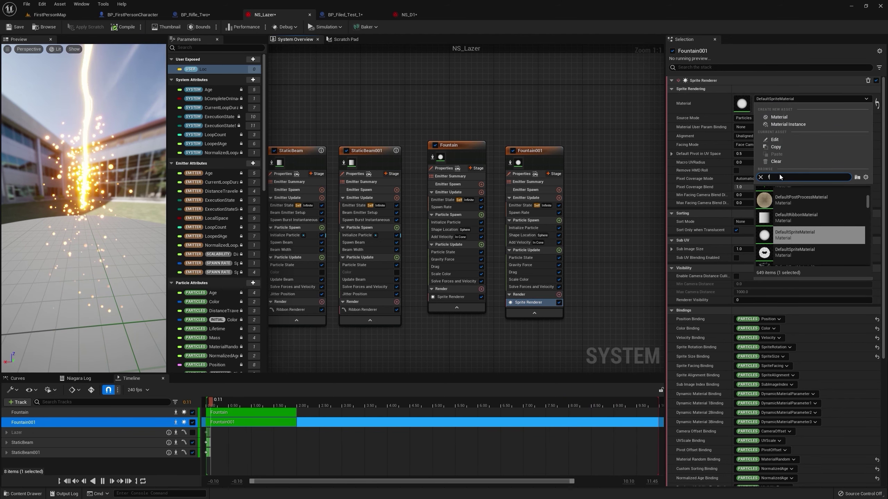
type("fire")
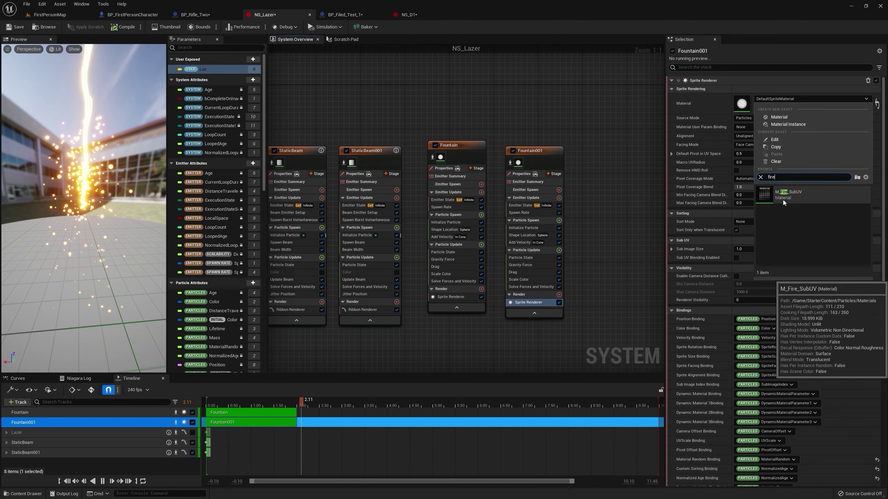
left_click(793, 193)
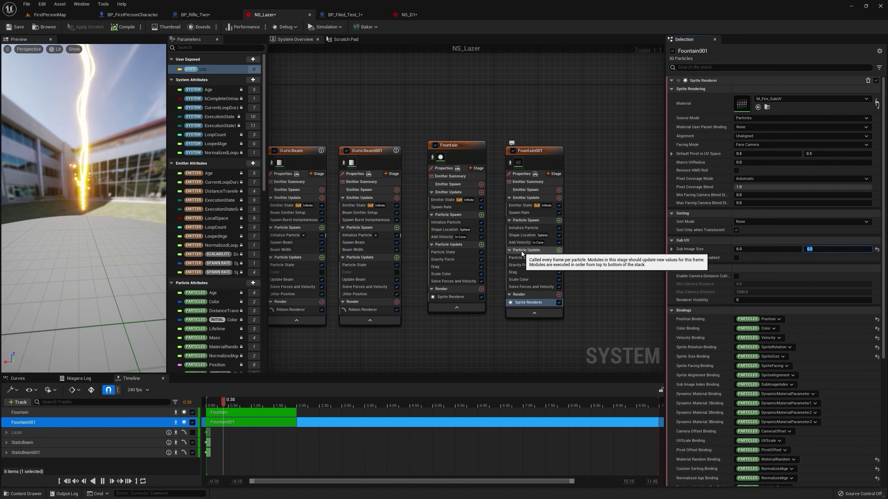
Step: Add a SubUV Animation module to Fountain001's Particle Update
left_click(535, 250)
left_click(559, 250)
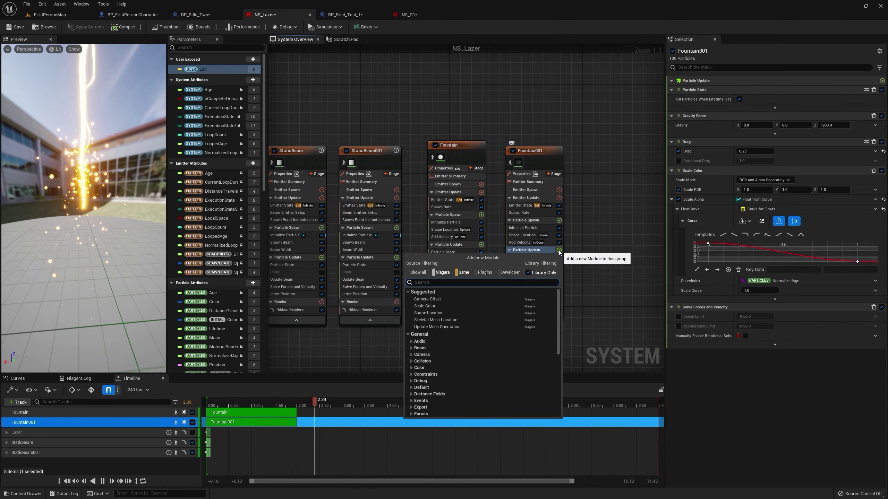
type("subuv")
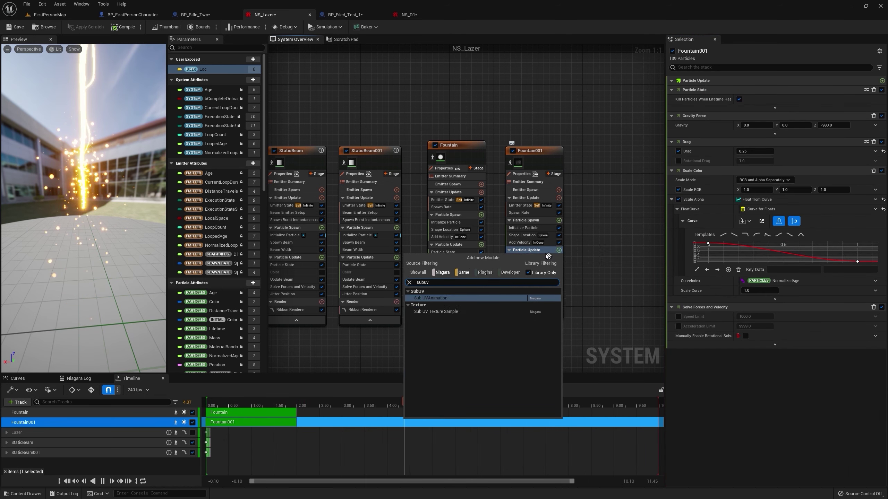
left_click(447, 298)
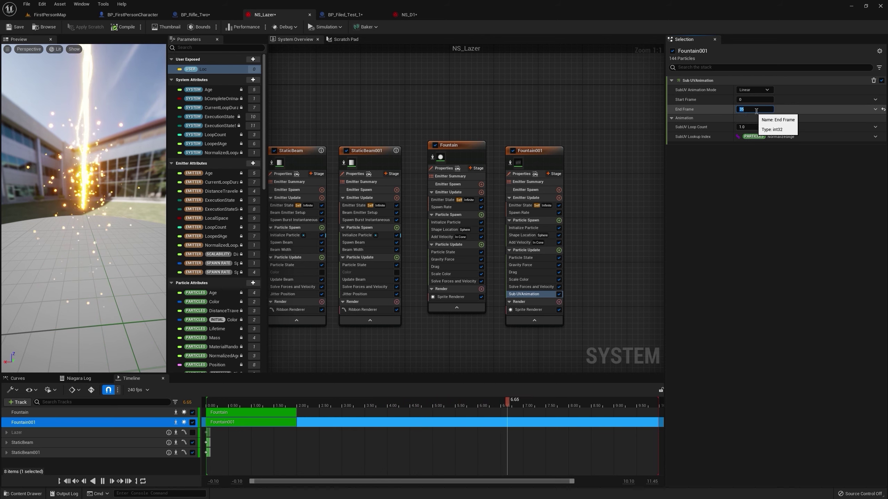
left_click(555, 227)
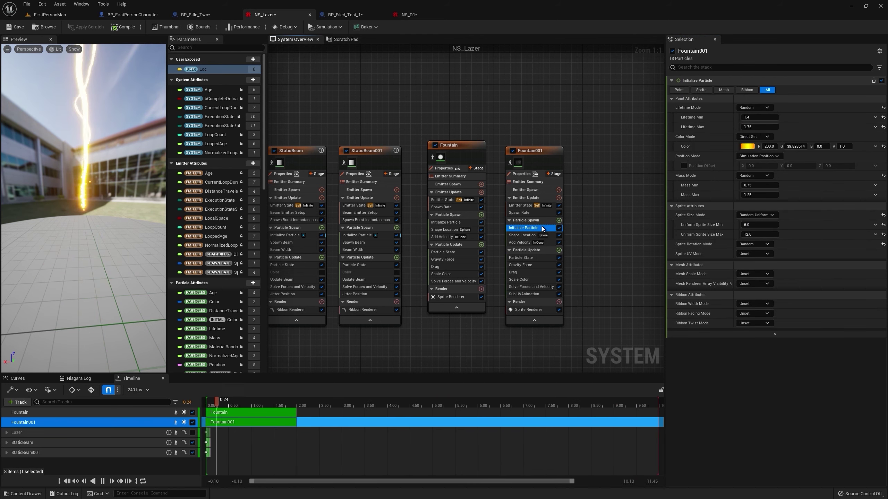
Step: Try out Fountain001's sprite size and spawn rates of 12, then 25
left_click(762, 224)
type("80")
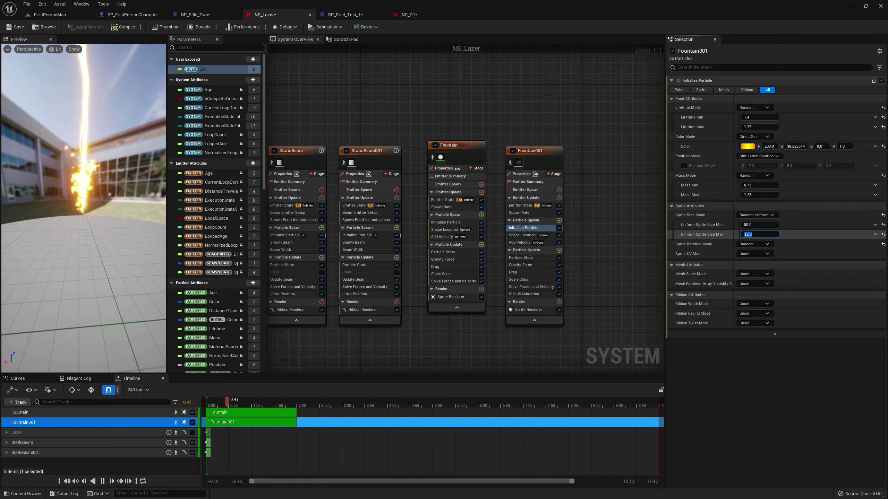
type("120")
key("Return")
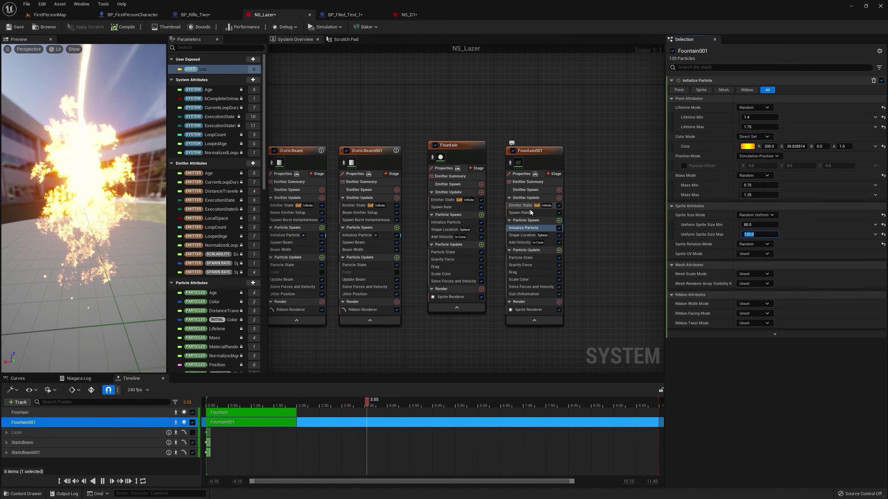
left_click(530, 212)
left_click(754, 89)
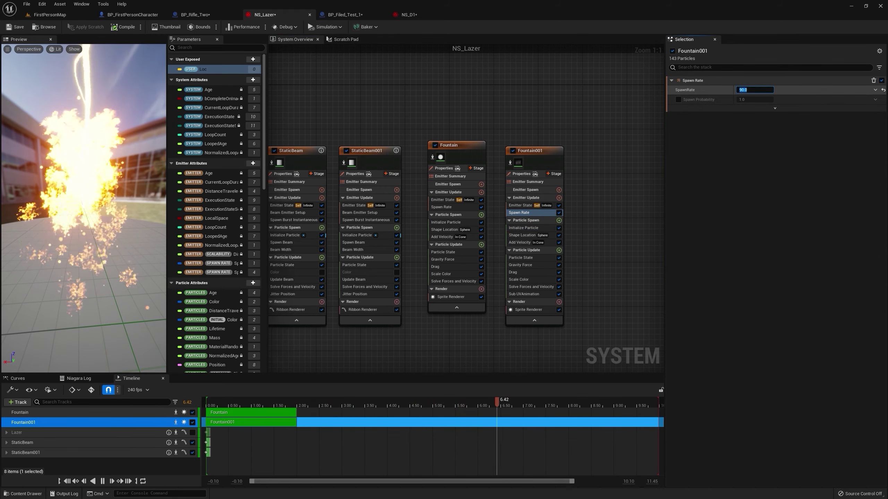
type("12")
key("Return")
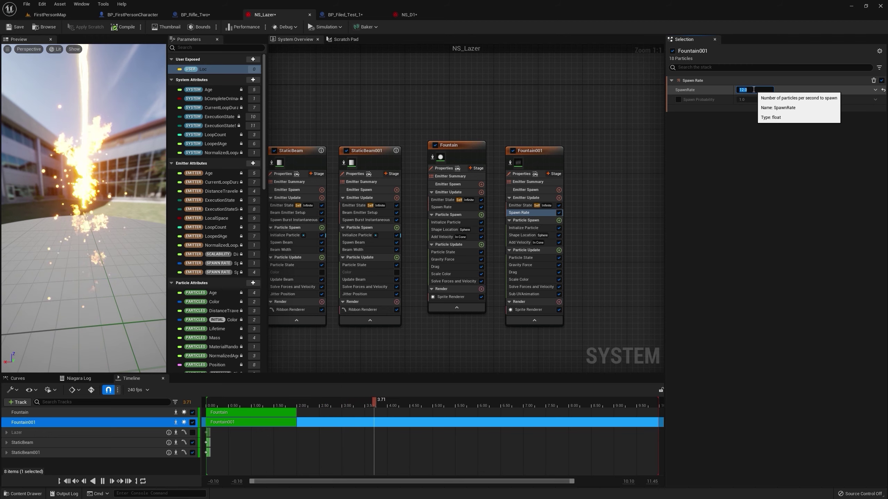
type("25")
key("Return")
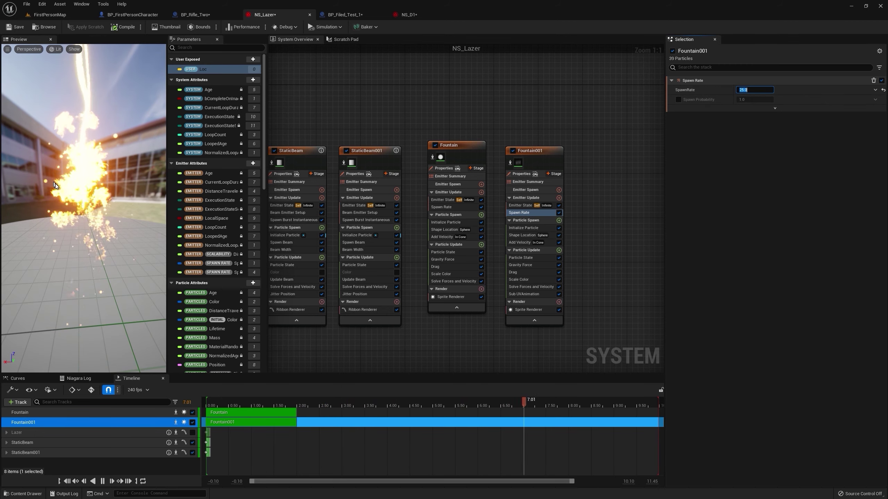
Step: Set Fountain001's uniform sprite size range to 120–200
left_click(526, 228)
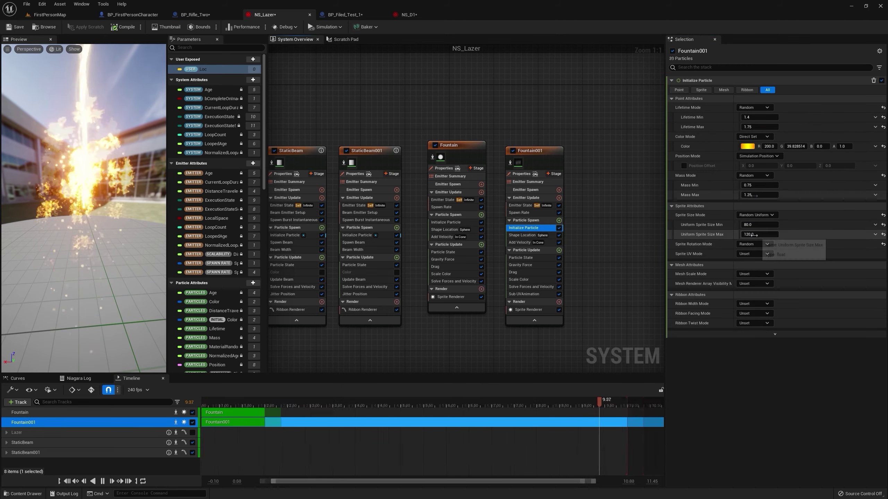
left_click(758, 225)
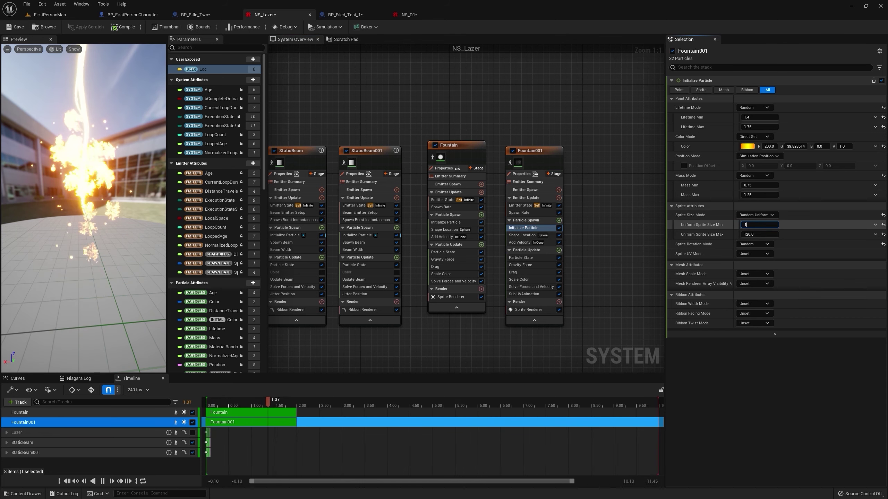
type("120")
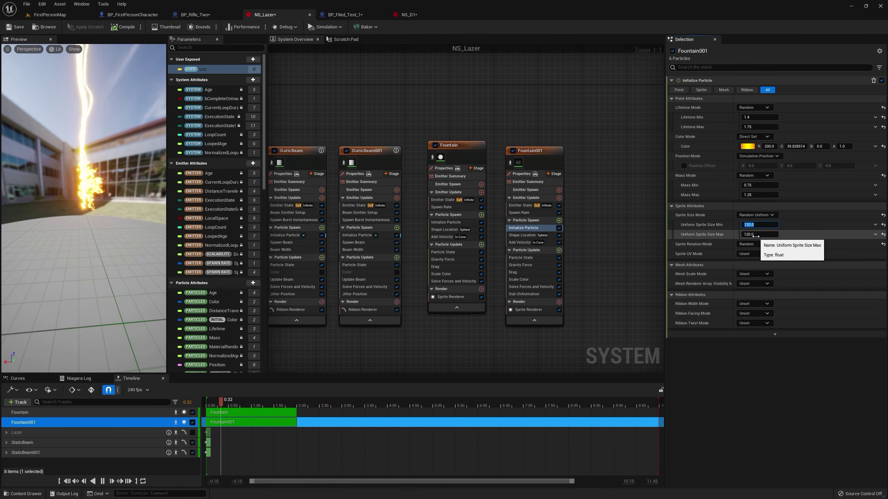
left_click(761, 234)
type("200")
key("Return")
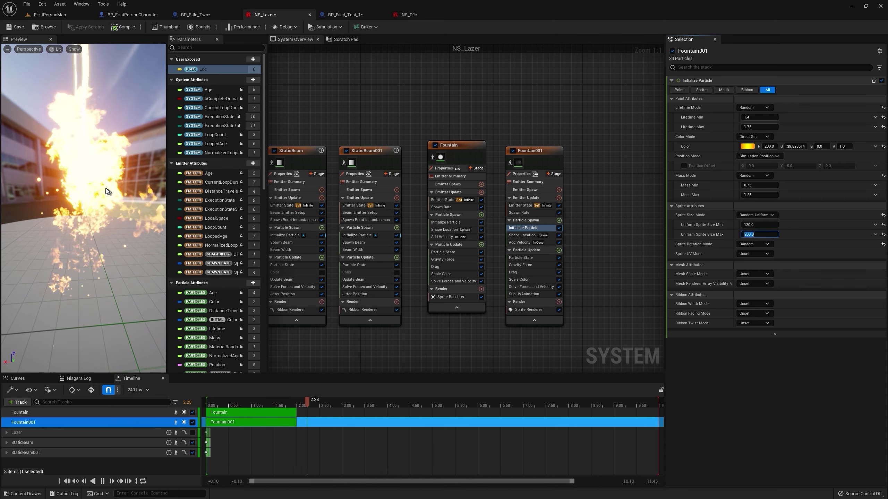
Step: Disable Fountain001's Gravity Force and set Add Velocity speed to 100–200
left_click(559, 265)
left_click(548, 242)
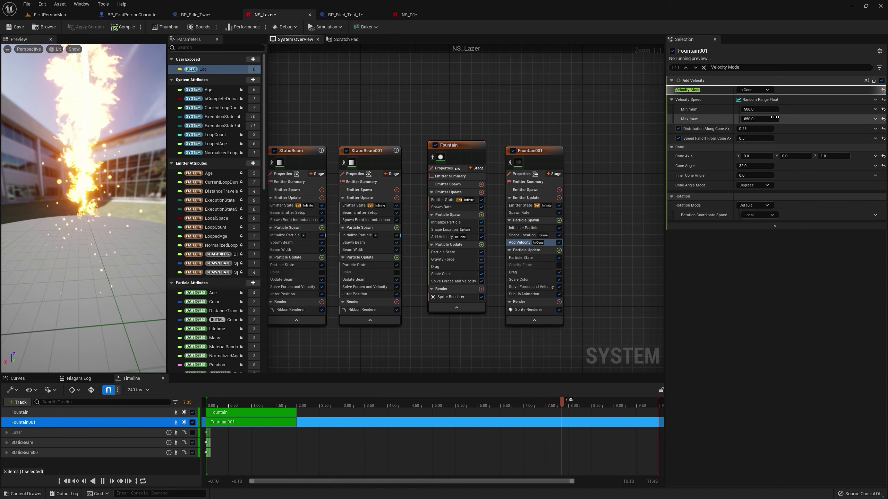
left_click(758, 109)
type("100")
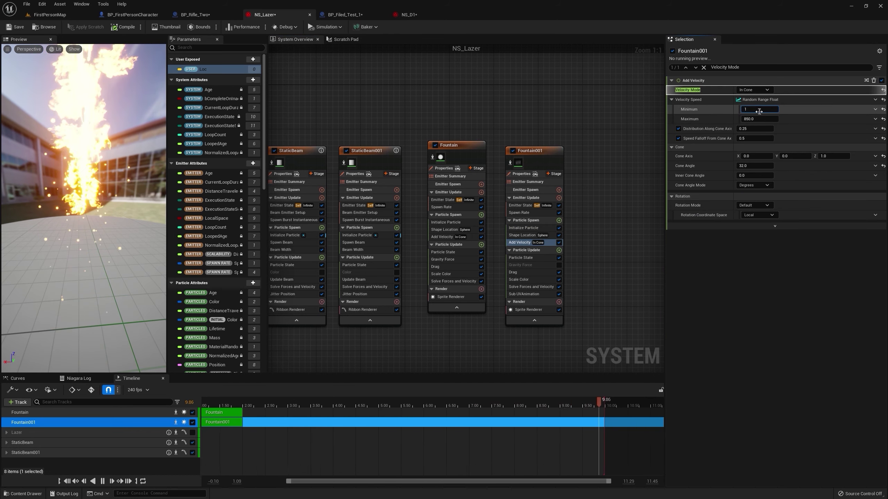
key("Tab")
type("2")
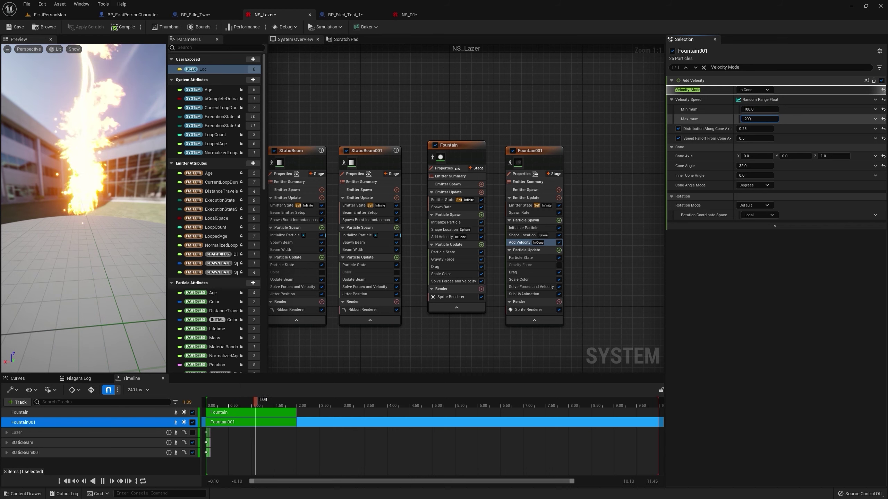
type("00")
key("Return")
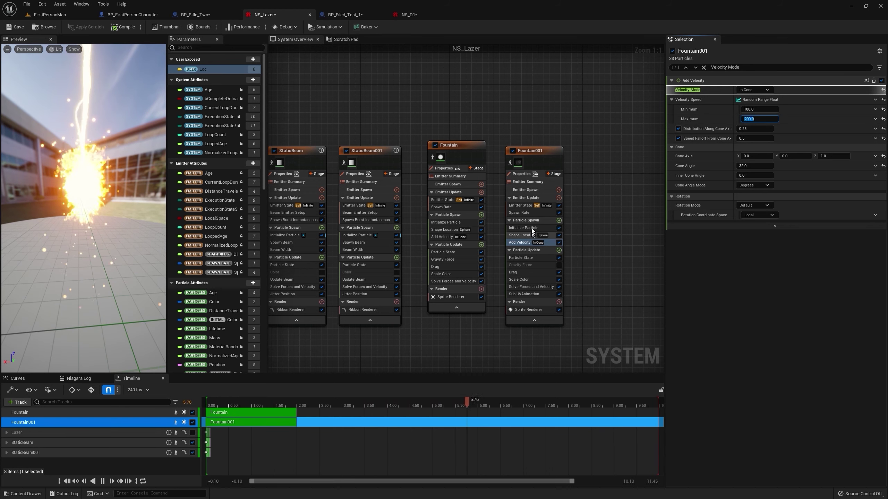
Step: Set Fountain001's spawn rate to 10
left_click(550, 213)
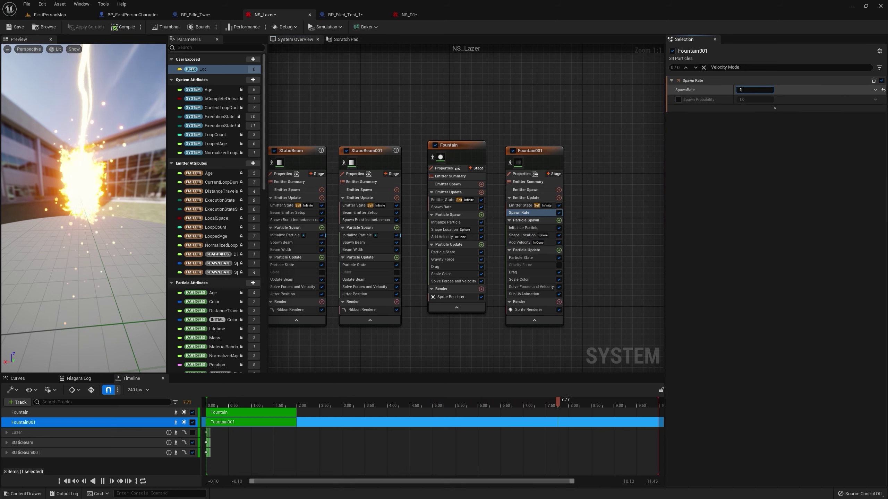
key("Return")
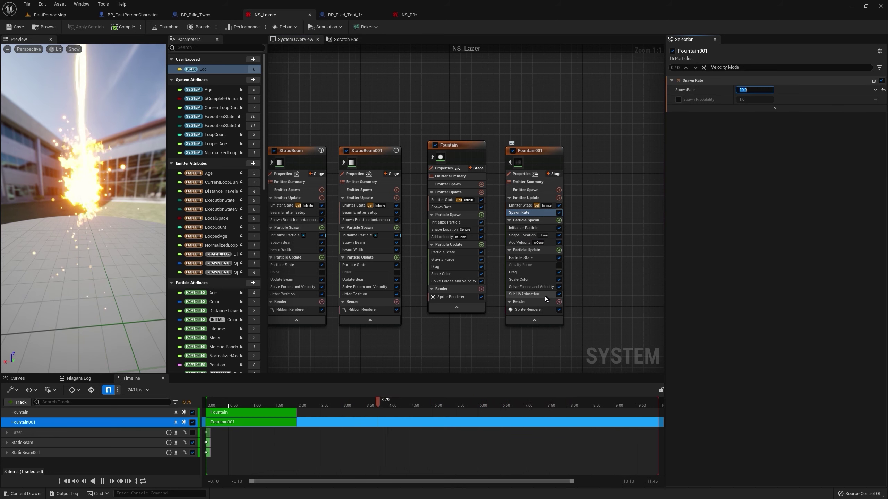
right_click_drag(591, 257, 545, 217)
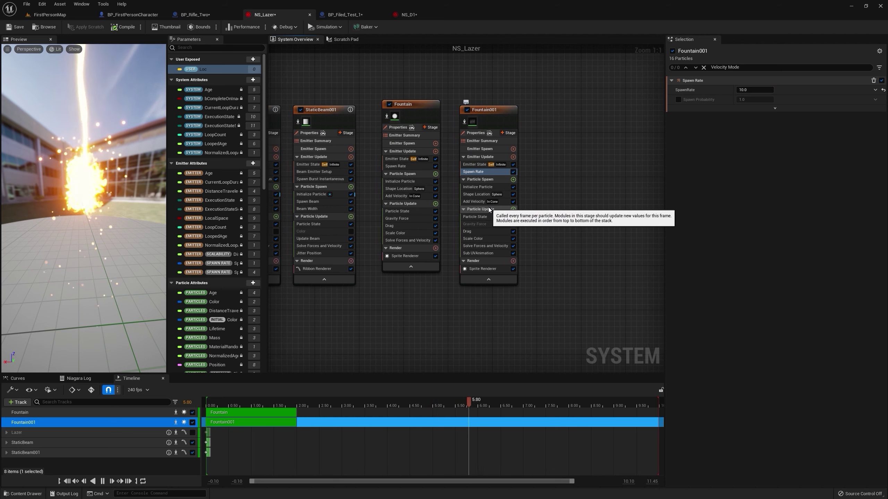
left_click(488, 209)
Step: Add Scale Sprite Size to Fountain001 with Auto curve keys that ease upward from 0
left_click(513, 210)
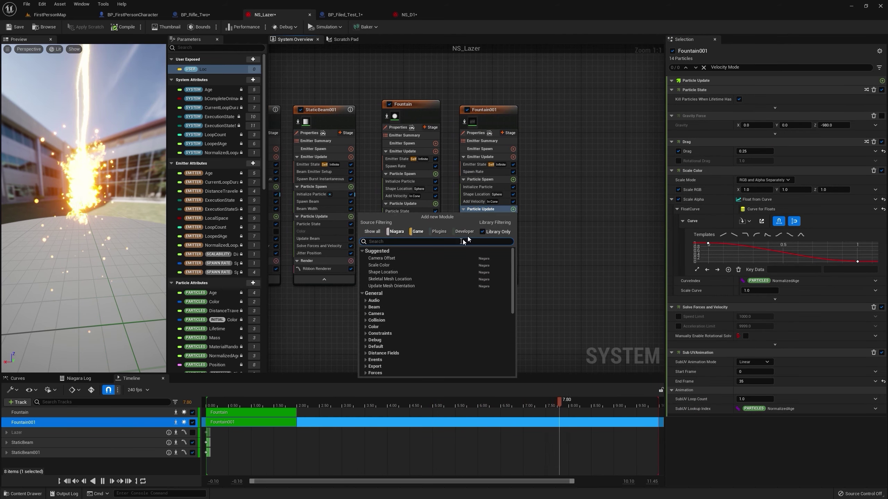
type("sprite siz")
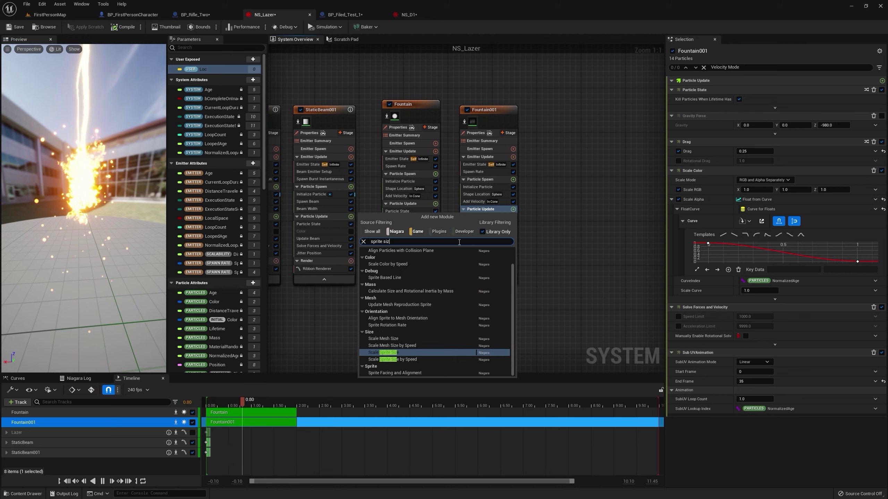
key("Return")
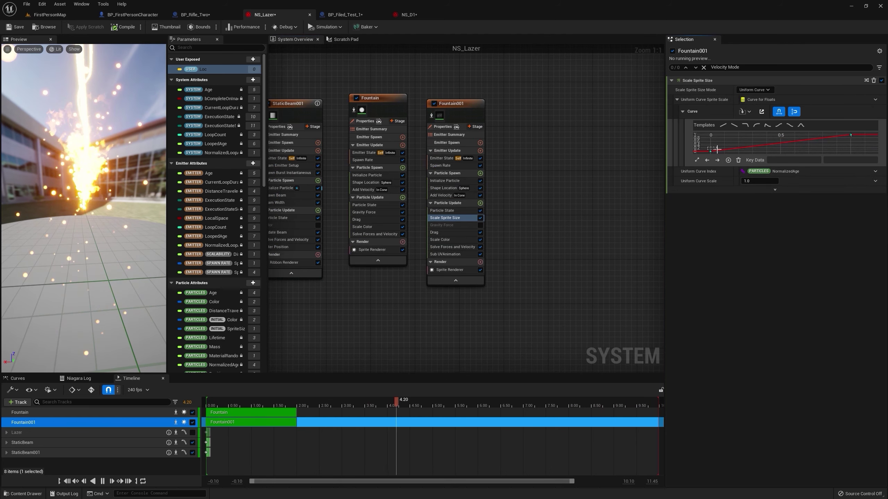
right_click(850, 136)
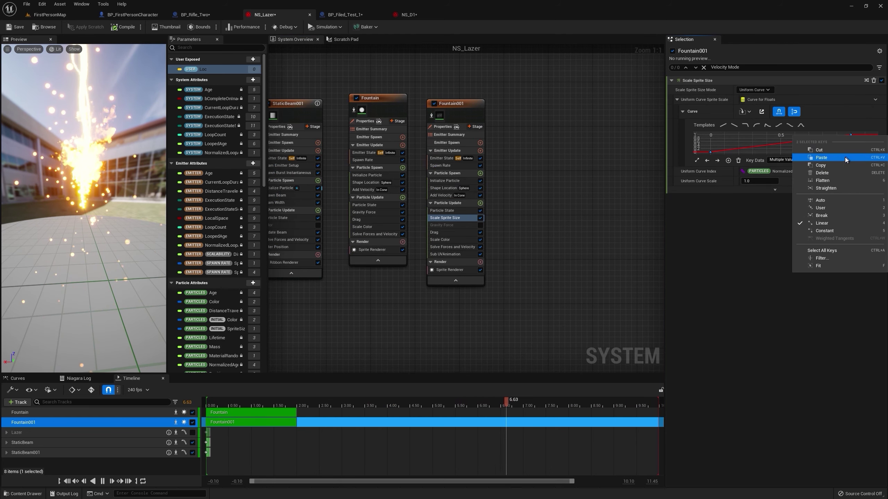
left_click(820, 201)
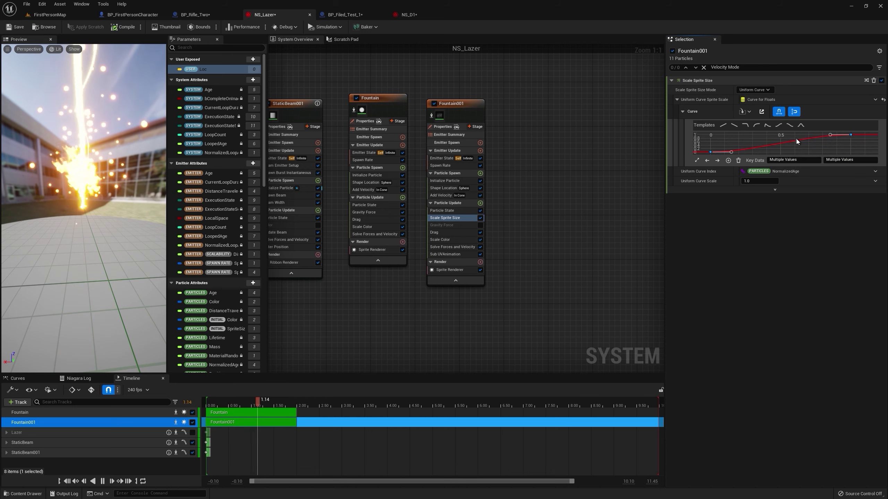
left_click(709, 152)
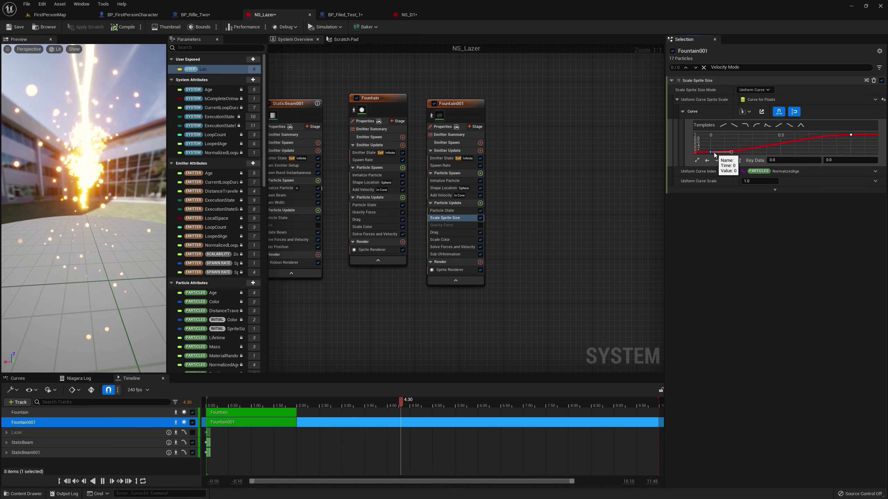
left_click_drag(733, 152, 727, 146)
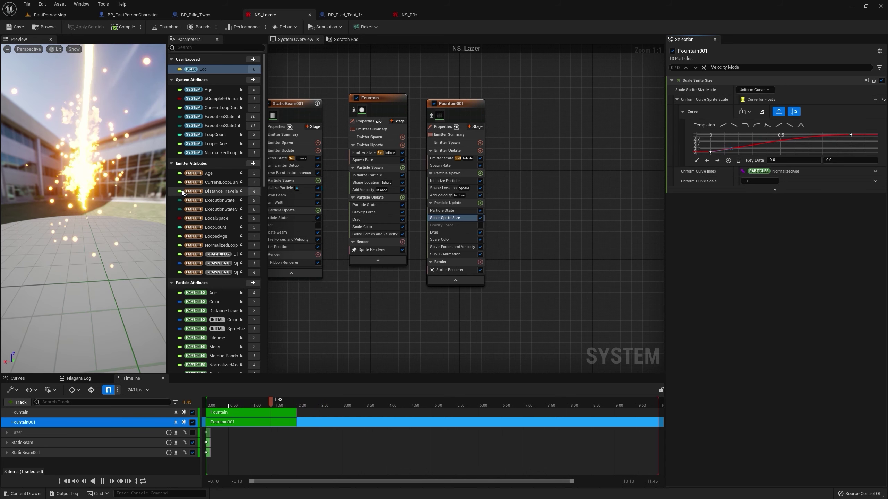
Step: Lower Fountain001's particle colour brightness to 40 (R 40, G 7.97, B 0)
left_click(56, 15)
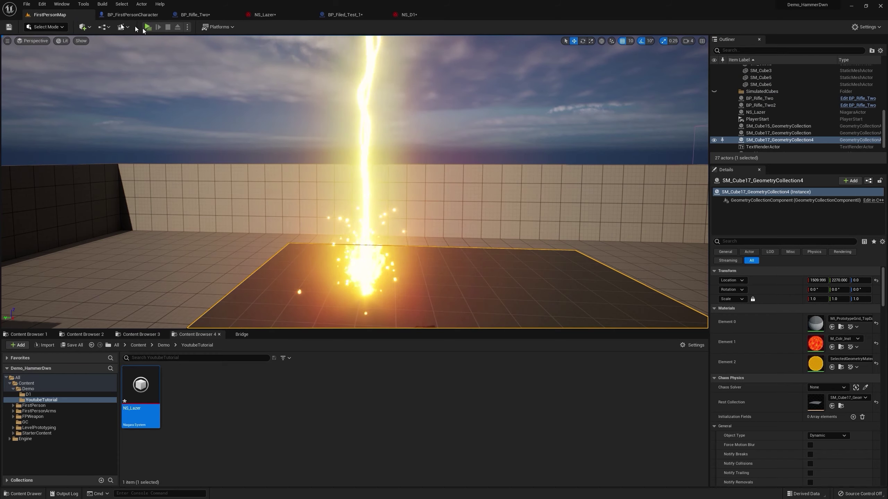
right_click_drag(398, 193, 398, 225)
key("w")
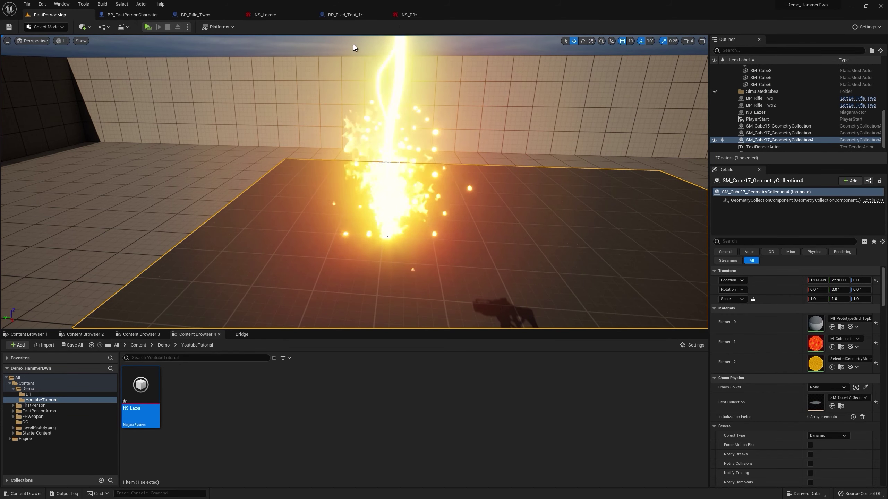
left_click(299, 14)
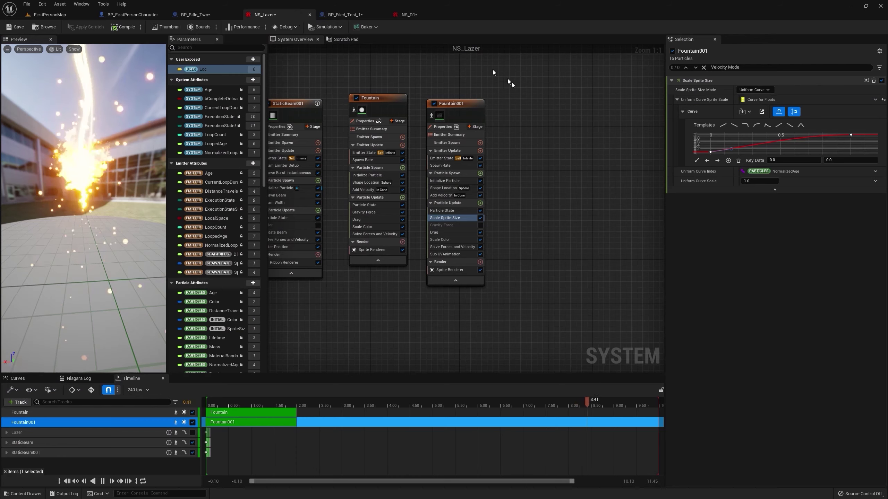
left_click(451, 181)
left_click(747, 146)
left_click(682, 279)
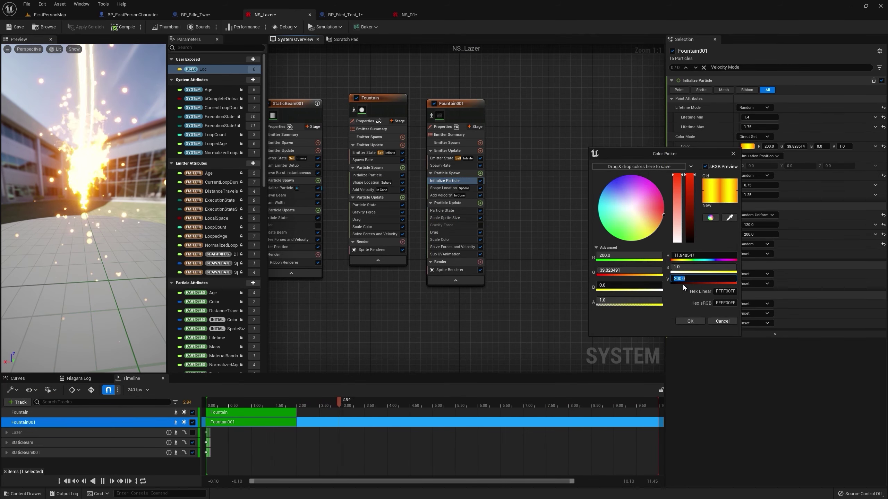
type("40")
key("Return")
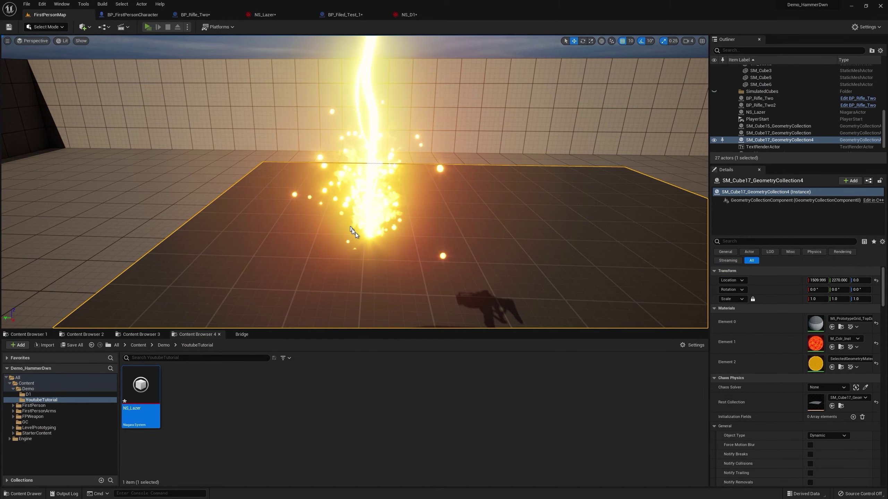
Step: Play the level and fire the rifle to test the laser effect
left_click(153, 29)
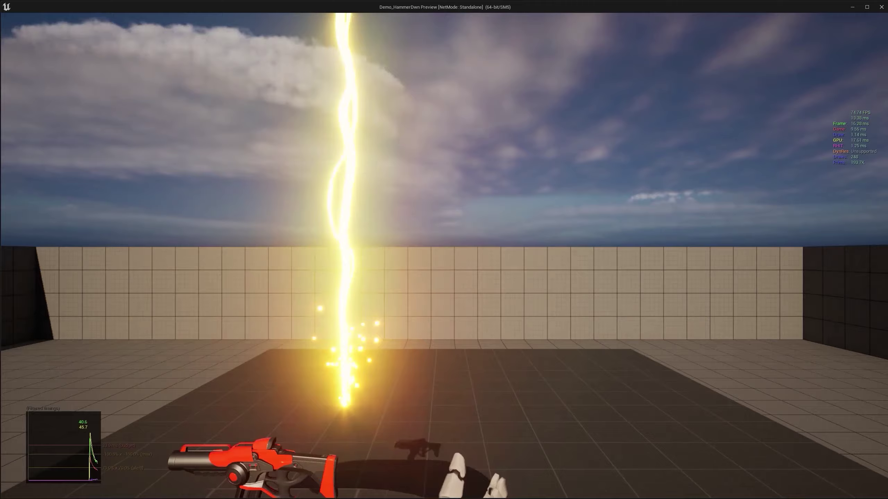
key("w")
left_click(444, 255)
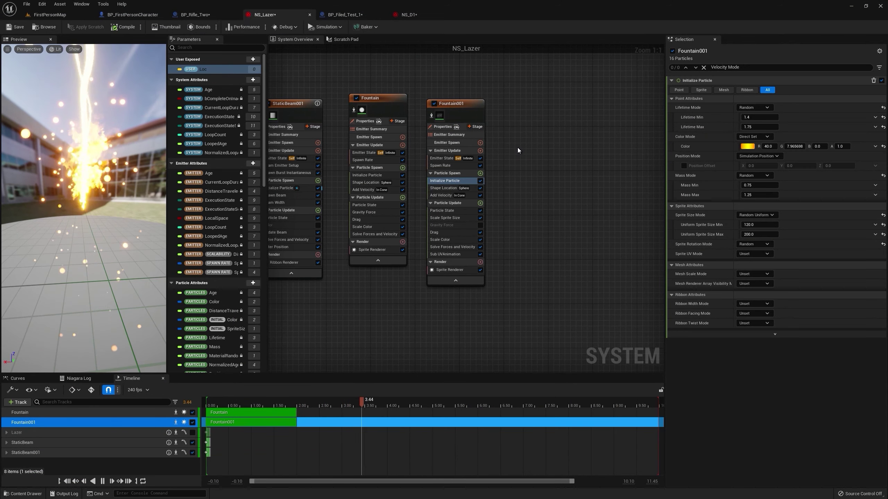
Step: Add an Omnidirectional Burst emitter to NS_Lazer
right_click(521, 126)
left_click(545, 139)
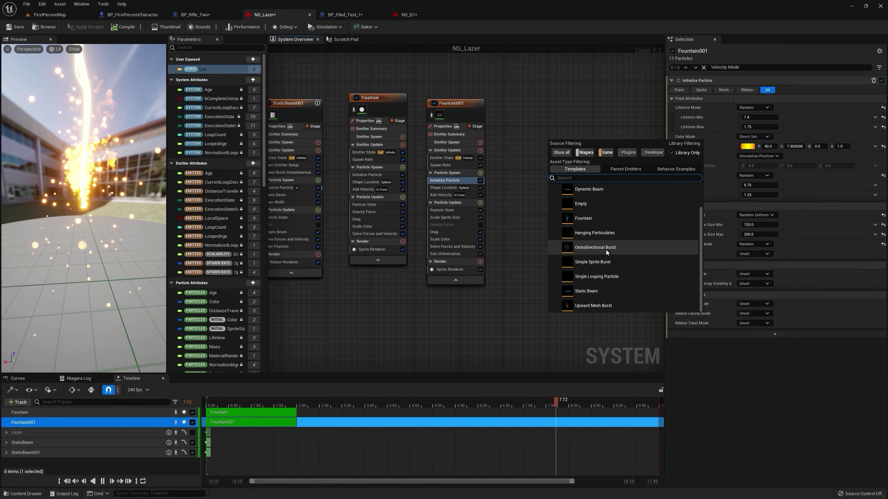
double_click(601, 248)
Step: Assign M_explosion_subUV as the OmnidirectionalBurst's sprite material
left_click(506, 248)
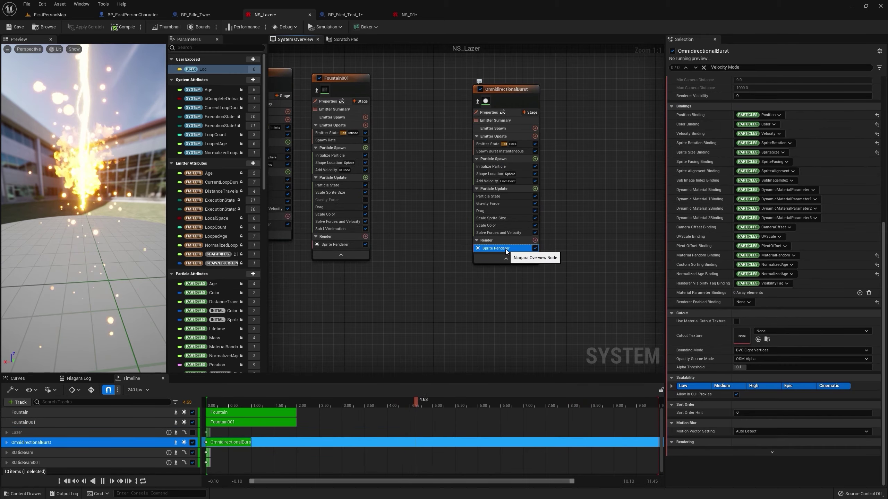
scroll(762, 152, "up", 6)
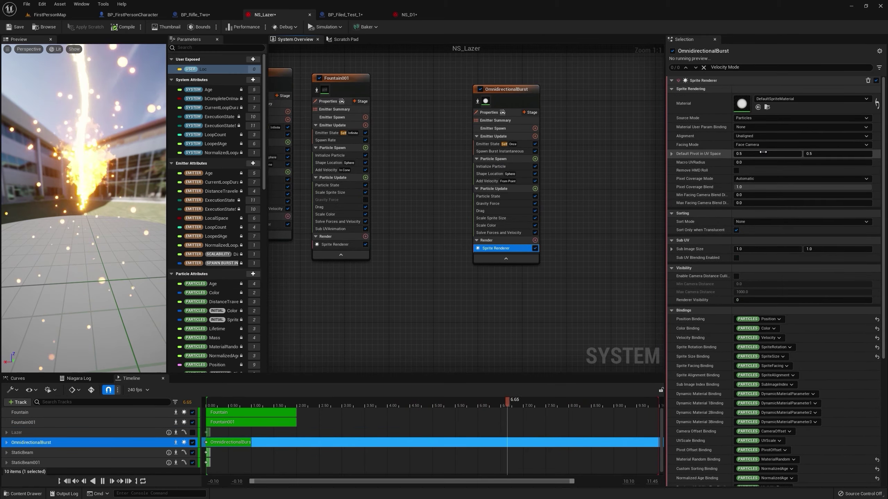
left_click(778, 99)
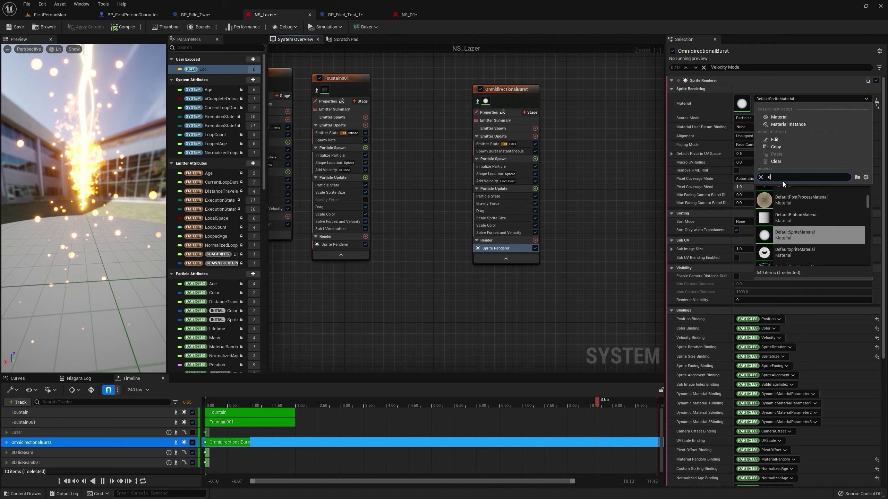
type("expo")
key("BackSpace")
type("l")
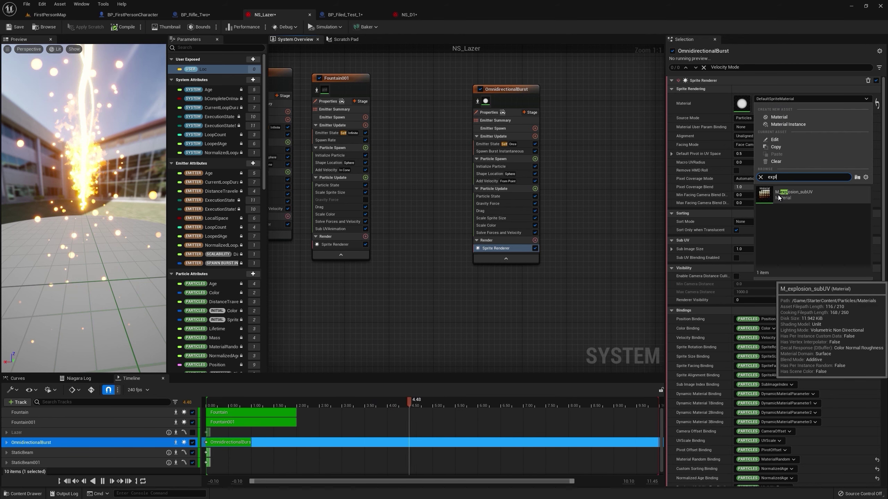
left_click(796, 196)
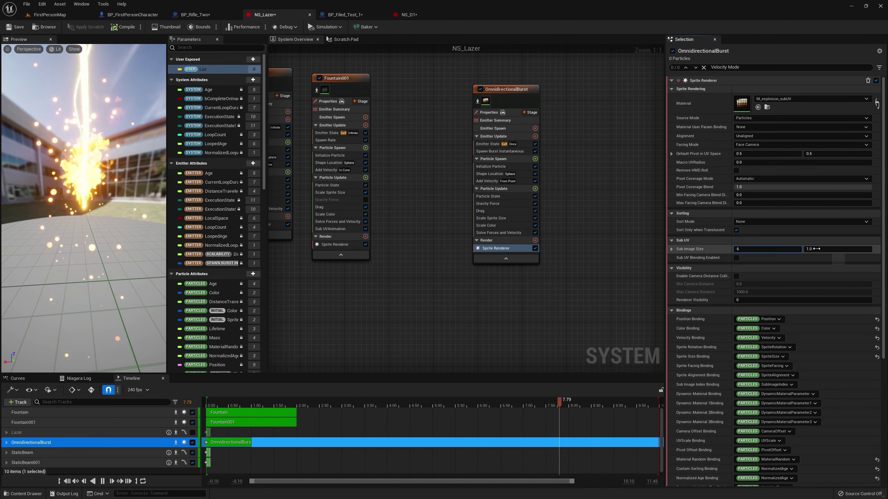
left_click(511, 189)
left_click(535, 189)
Step: Add Sub UVAnimation to the burst and set its lifetime mode to Direct Set
type("sub")
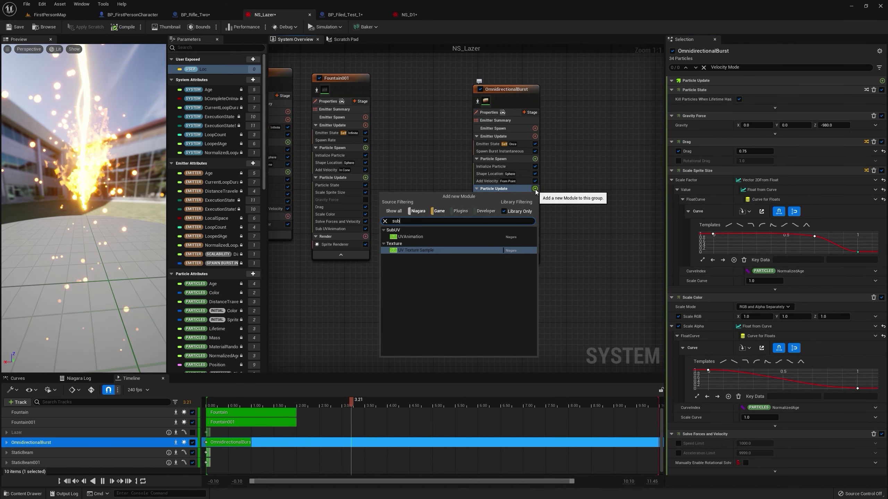
left_click(448, 247)
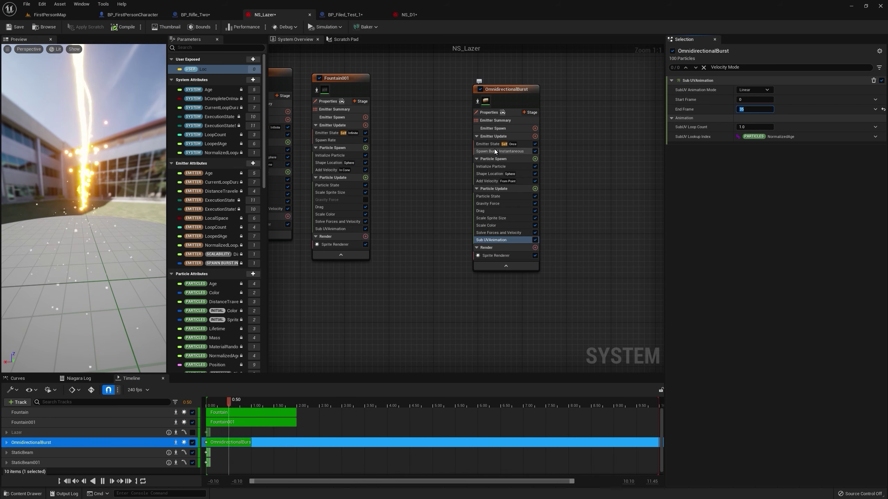
left_click(507, 167)
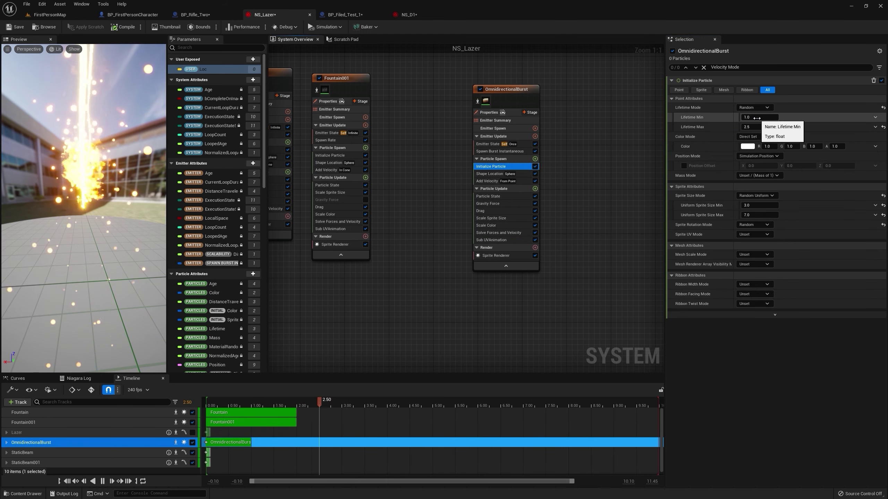
left_click(754, 107)
left_click(755, 118)
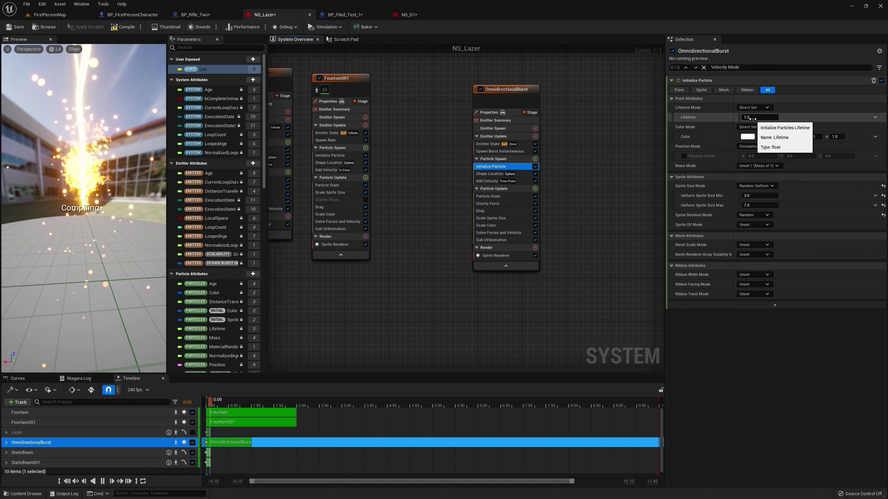
Step: Make the burst emitter loop infinitely with a 0.1 loop duration
left_click(489, 144)
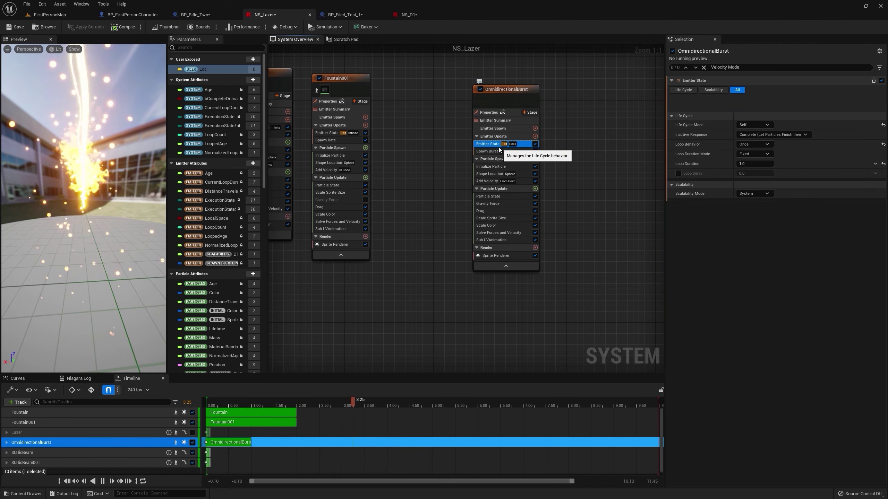
left_click(755, 136)
left_click(751, 156)
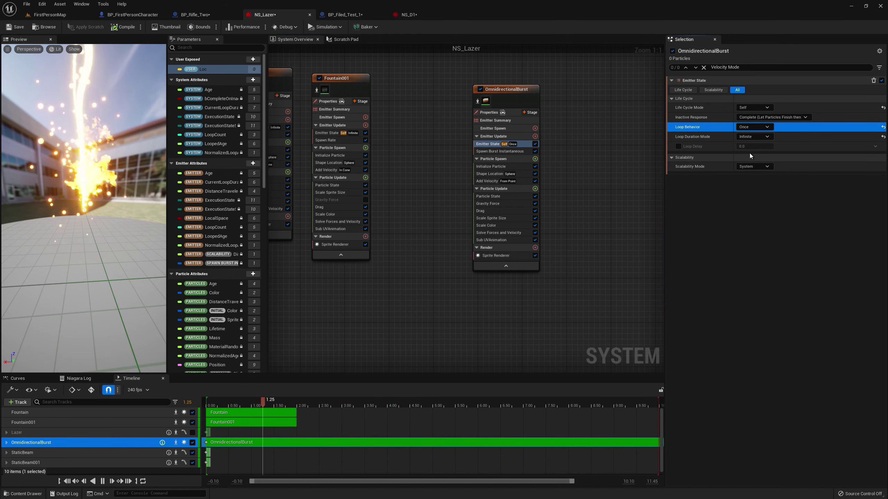
left_click(754, 127)
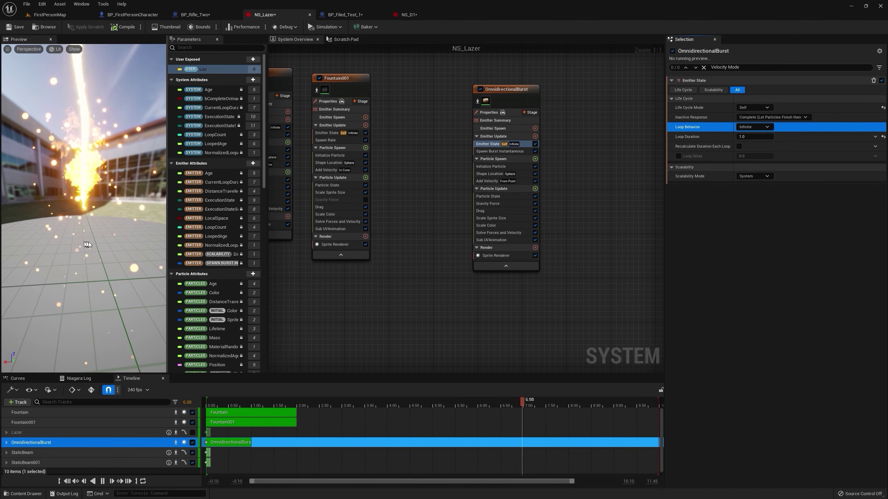
left_click(761, 137)
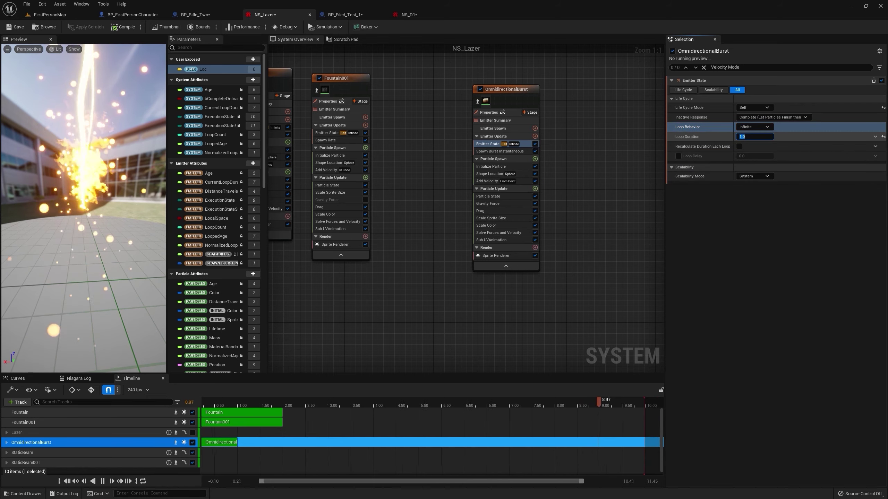
type("0.1")
key("Return")
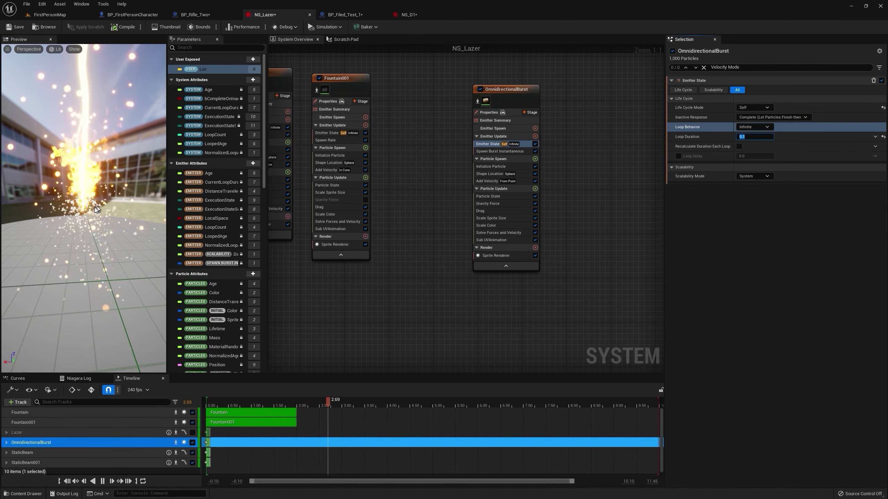
Step: Enlarge the burst sprites, disable gravity, and set the spawn burst count to 5
left_click(516, 153)
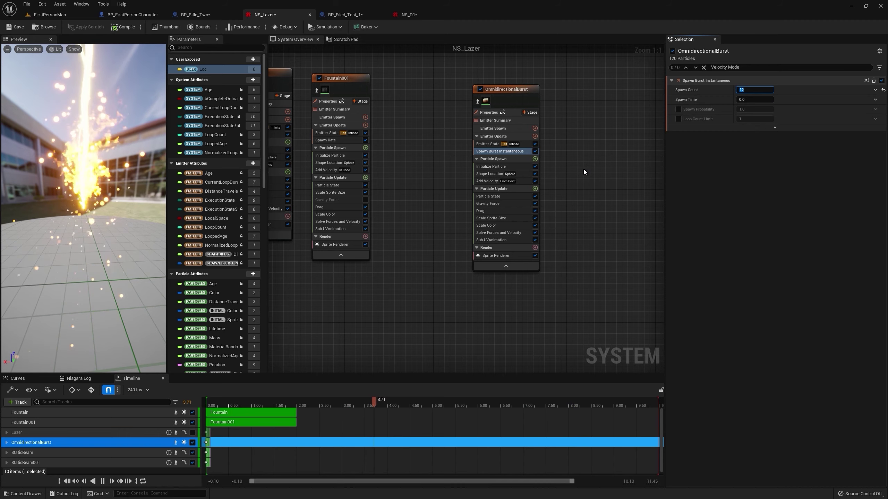
left_click(516, 166)
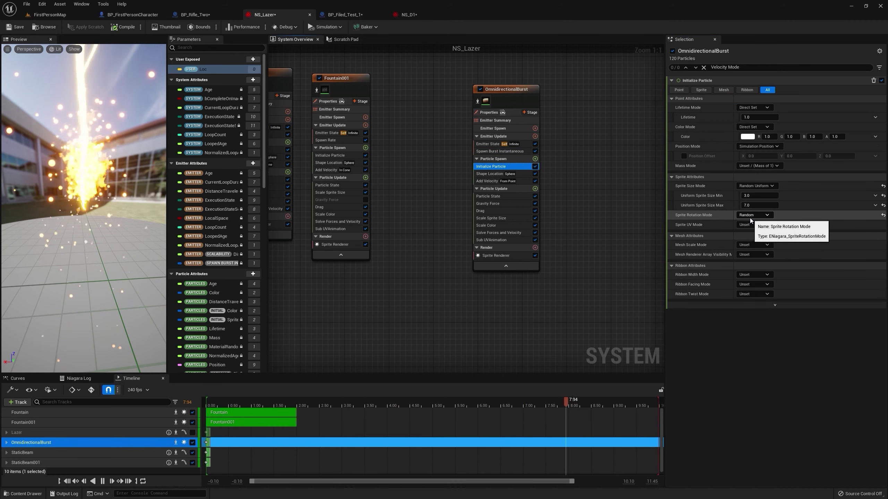
left_click(751, 196)
type("120")
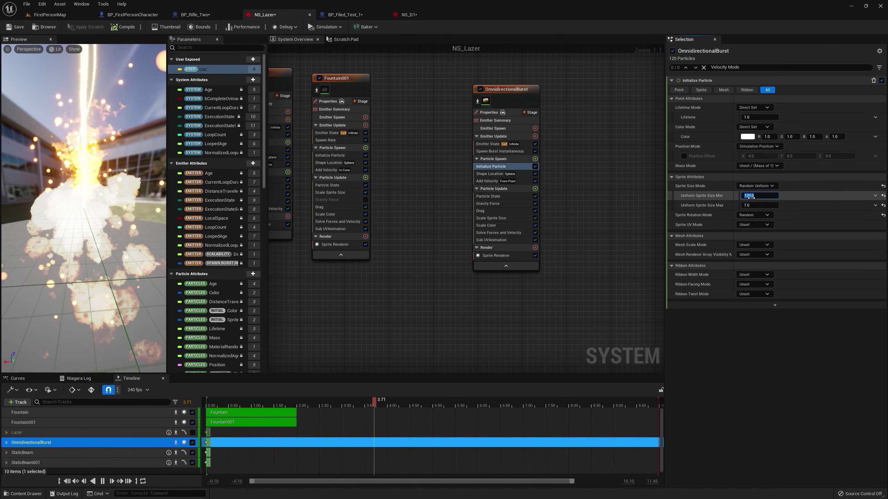
type("70")
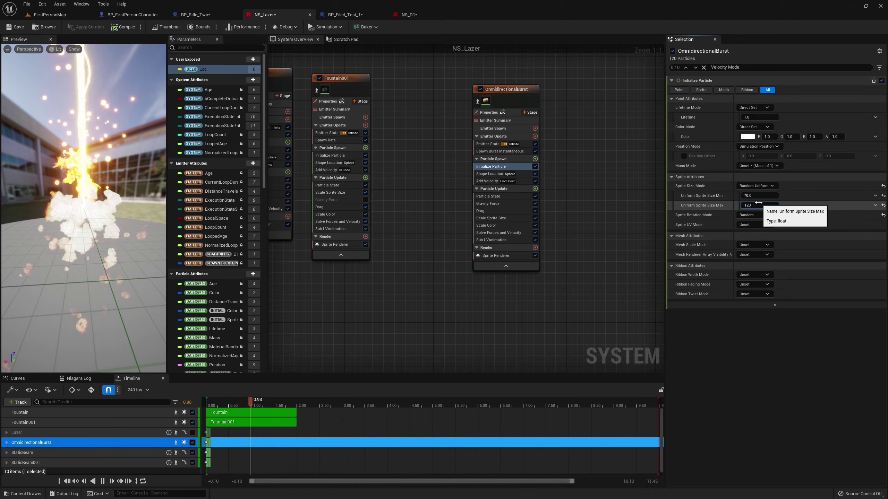
left_click(535, 204)
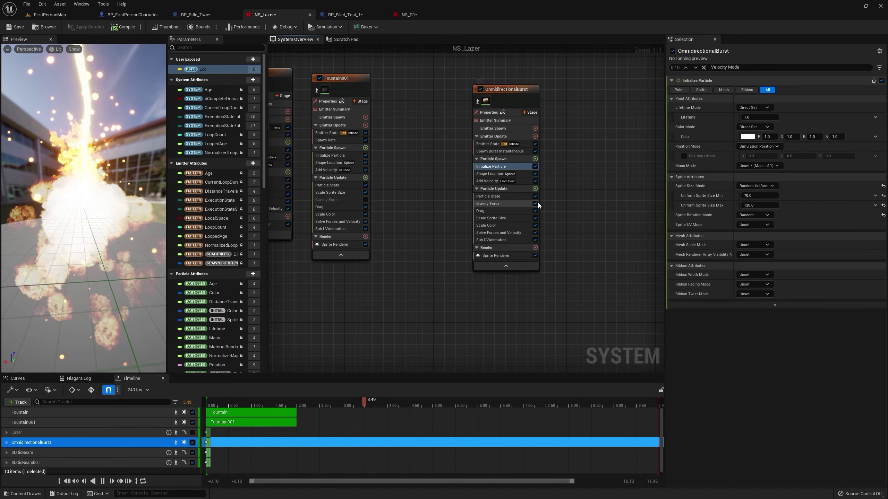
left_click(507, 151)
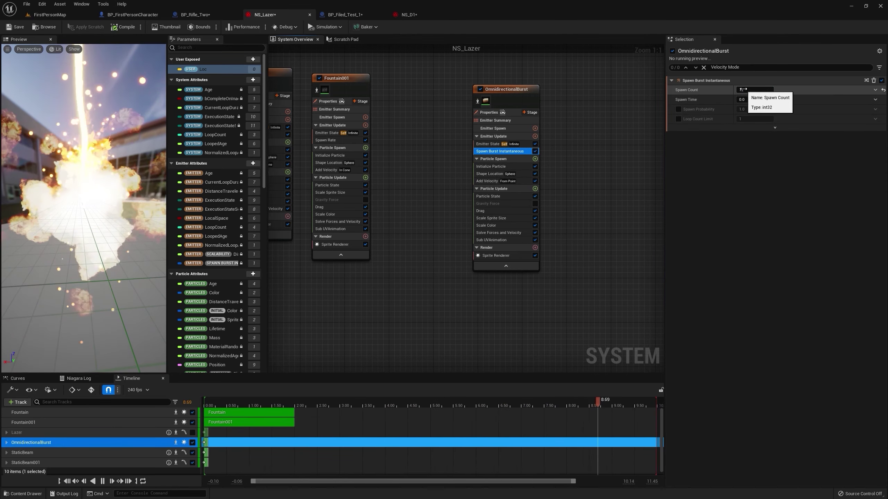
left_click(748, 91)
type("5")
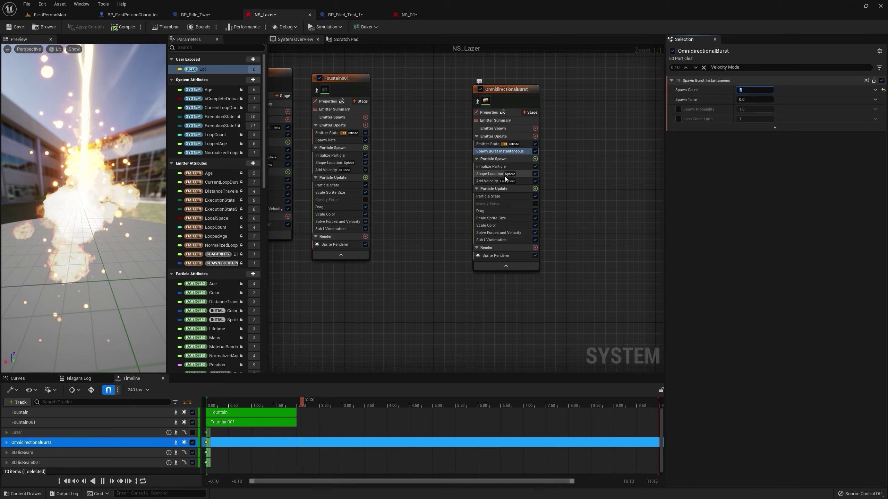
left_click(495, 167)
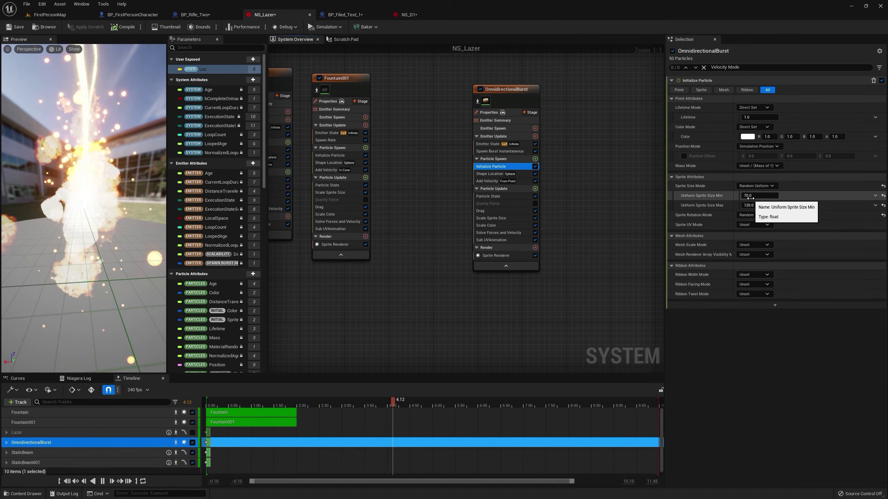
left_click(750, 197)
type("4")
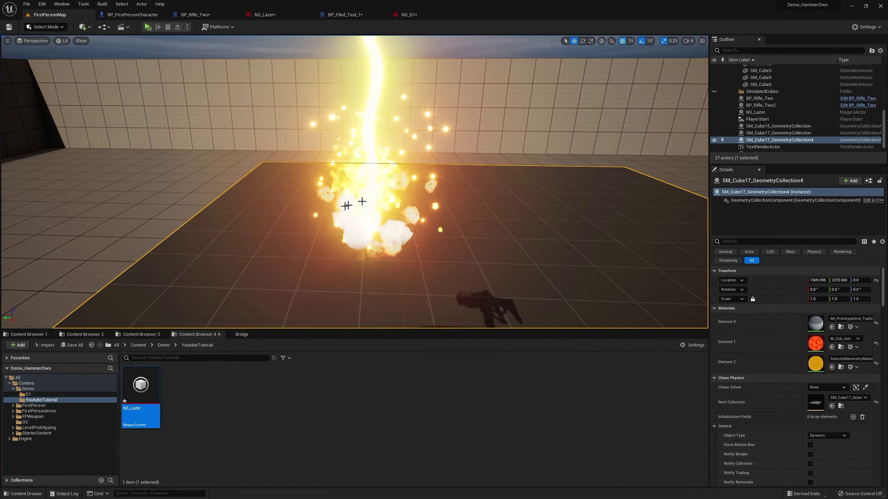
Step: Add a Camera Offset module to the burst's particle spawn and adjust particle lifetime
left_click(293, 14)
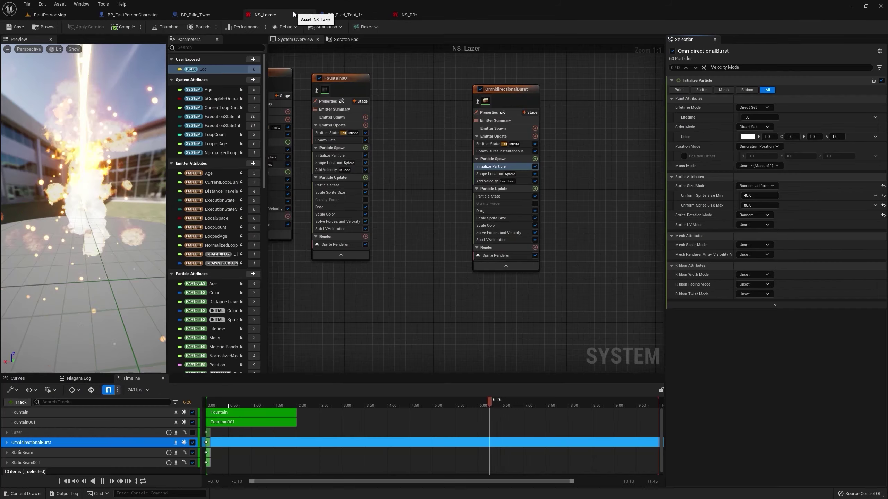
left_click(524, 160)
left_click(535, 159)
type("camer")
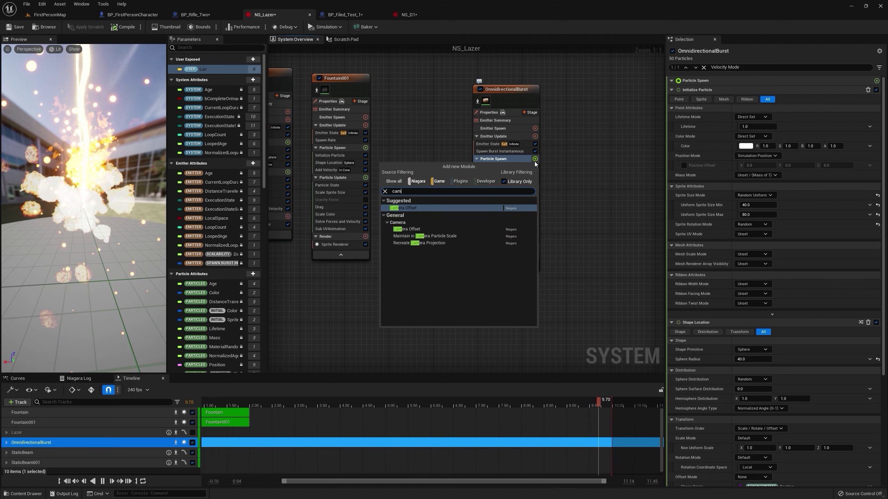
left_click(424, 208)
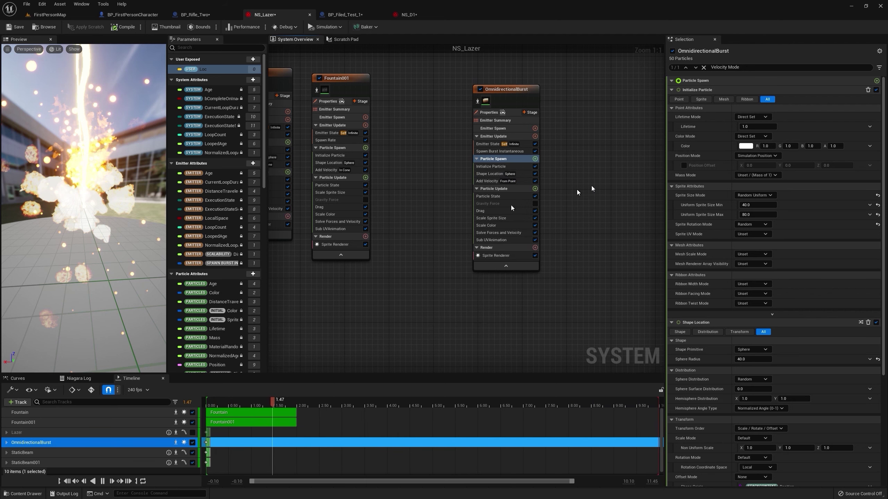
left_click(747, 90)
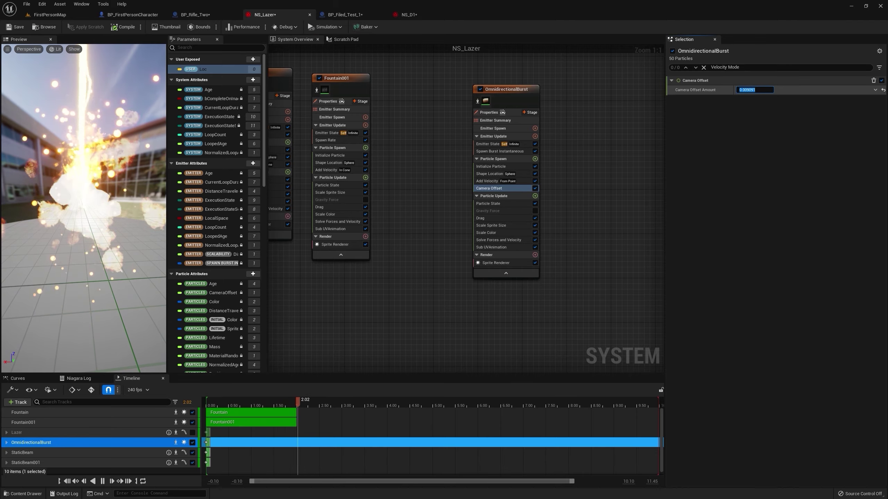
key("Return")
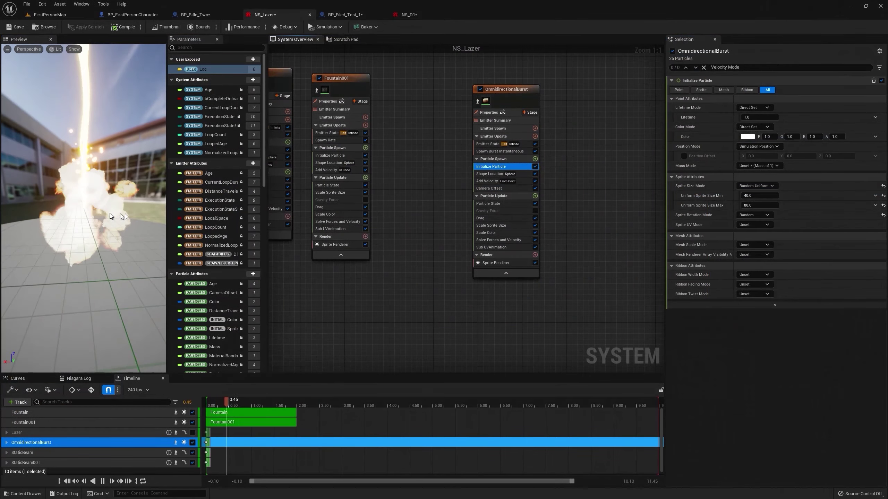
left_click(751, 118)
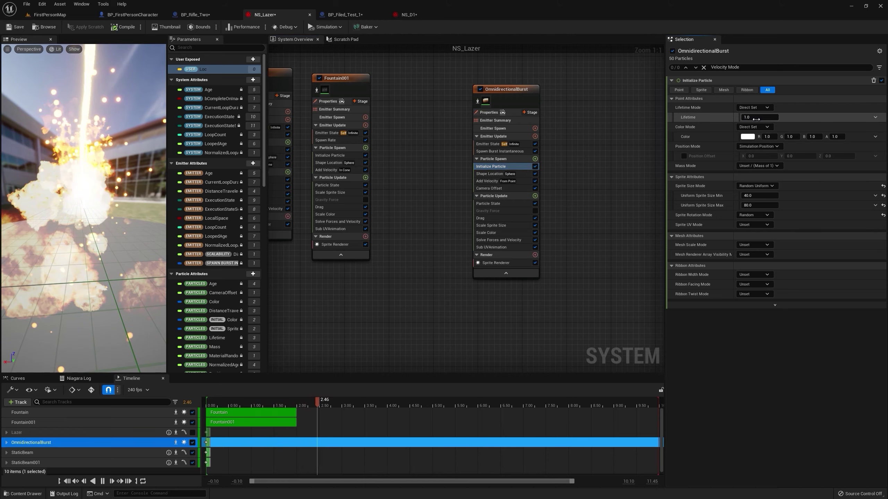
type(".")
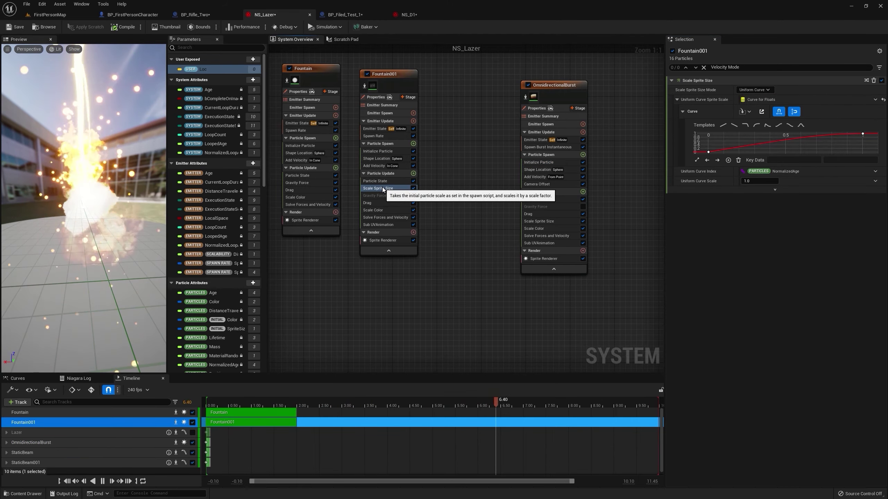
Step: Paste Fountain001's Scale Sprite Size into OmnidirectionalBurst, then remove the duplicate Scale Sprite Size 001
right_click(383, 188)
left_click(416, 279)
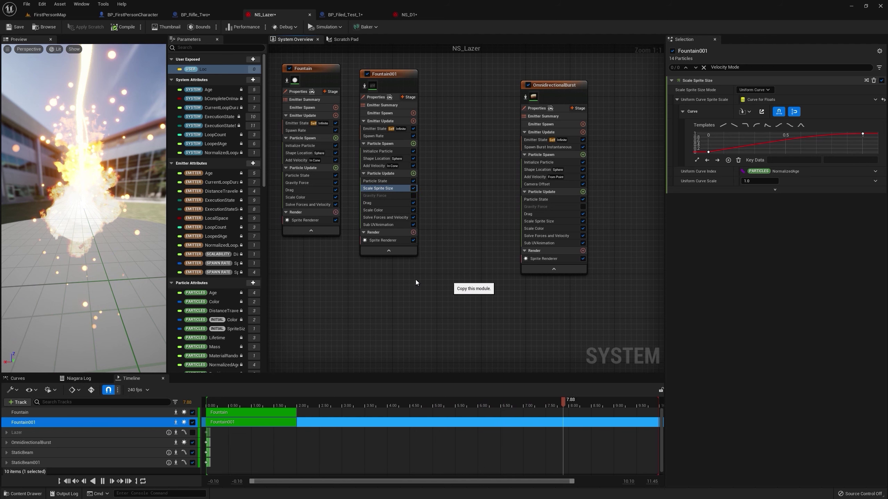
right_click(540, 194)
left_click(555, 210)
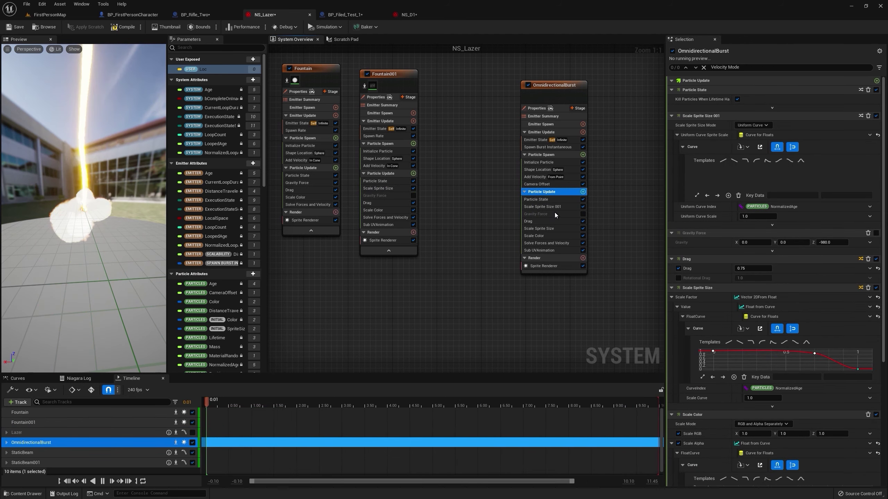
left_click(554, 208)
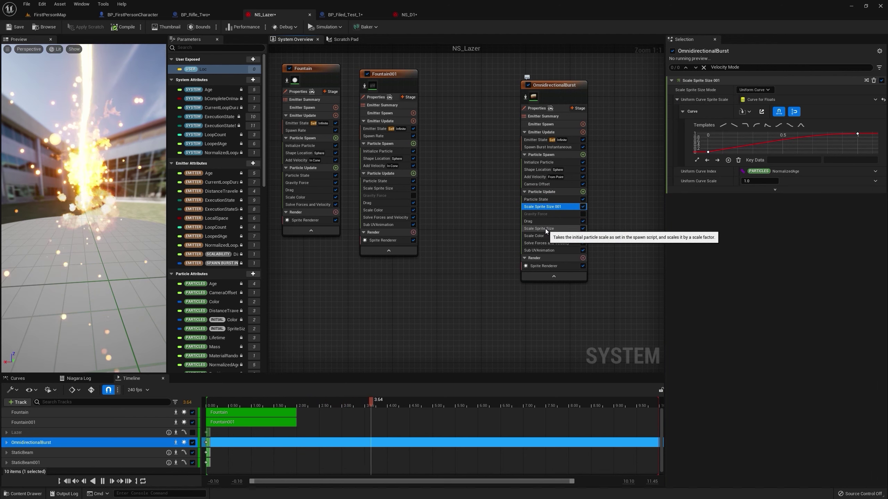
left_click(545, 229)
key("ctrl+z")
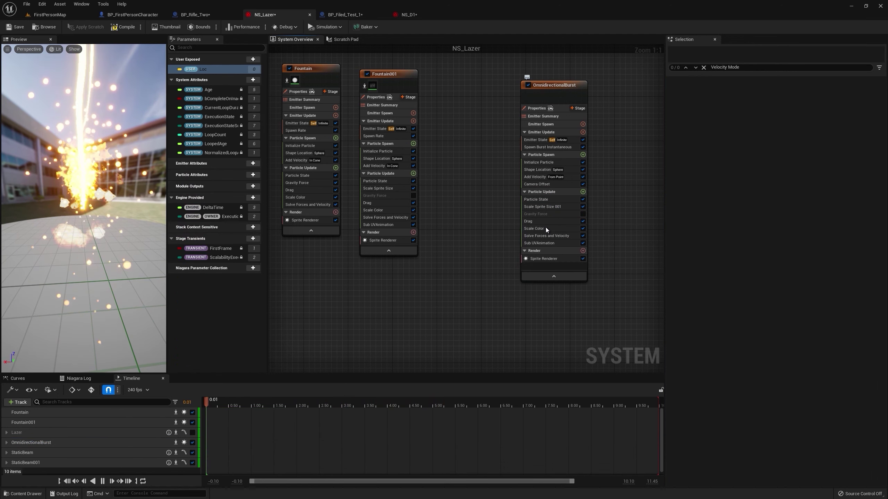
Step: Set the Scale Sprite Size curve keys to value 0 and time 1.0/value 1.0, with Scale Curve 2.0
left_click(549, 224)
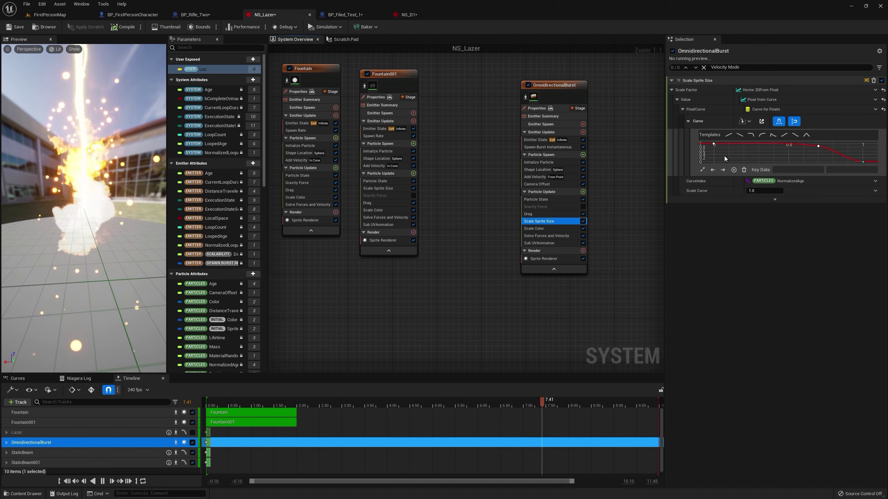
left_click(713, 144)
left_click(841, 170)
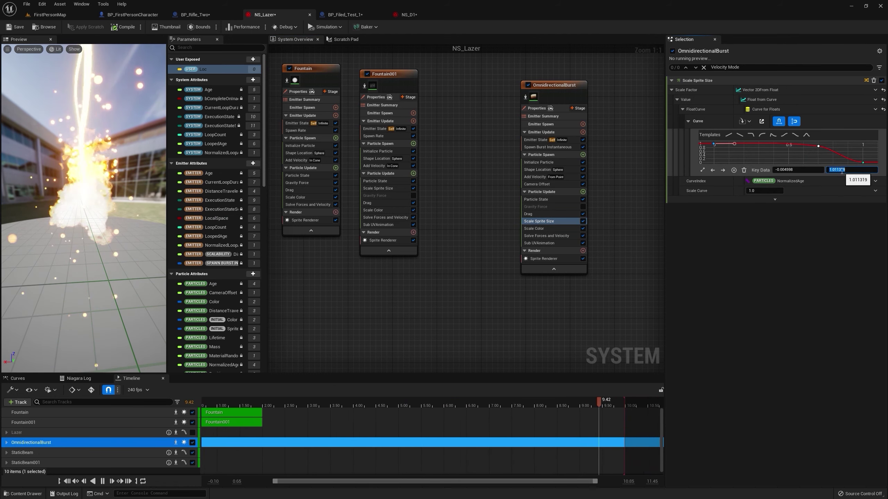
left_click(830, 158)
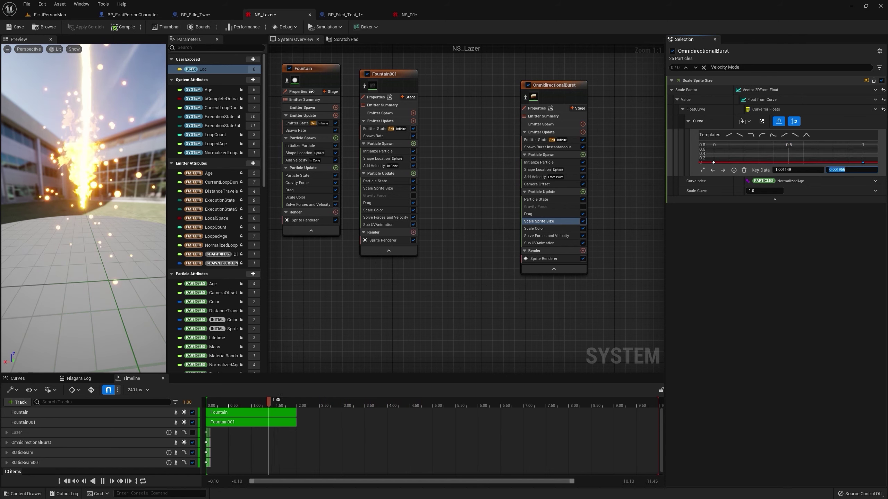
key("Return")
left_click(801, 170)
type("1")
key("Return")
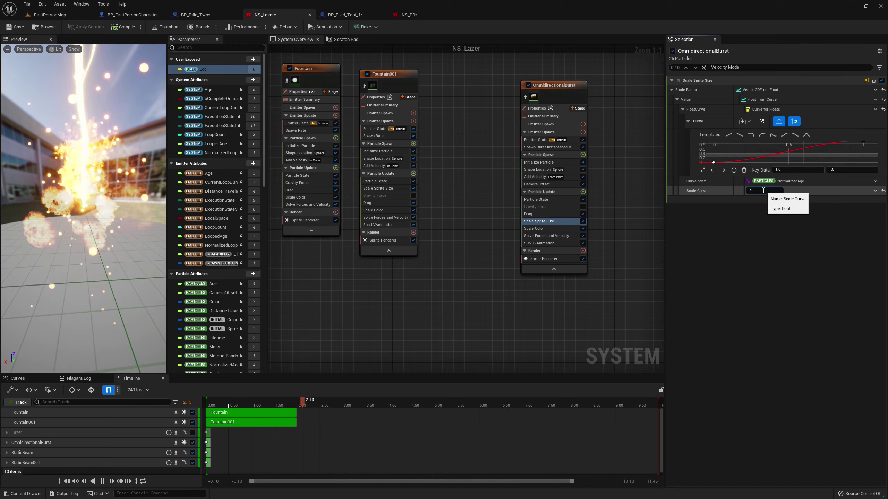
key("Return")
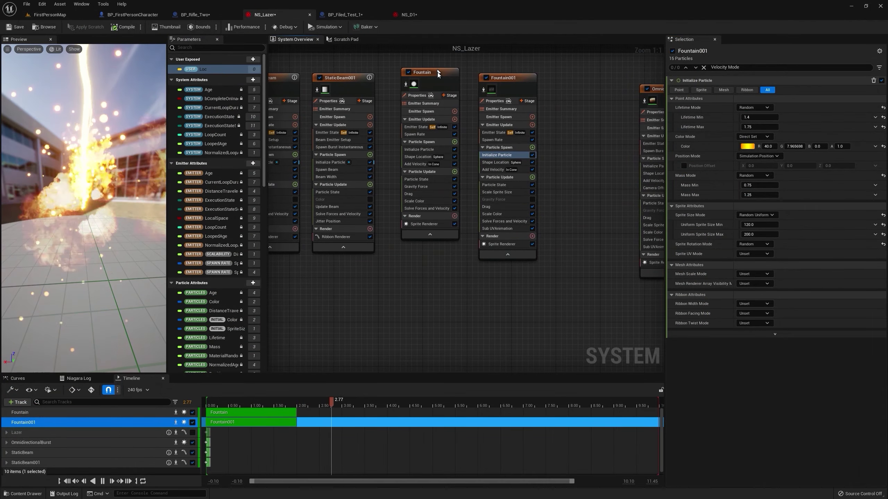
Step: Set Fountain's Uniform Sprite Size to Min 3 and Max 8
left_click(436, 73)
left_click(419, 149)
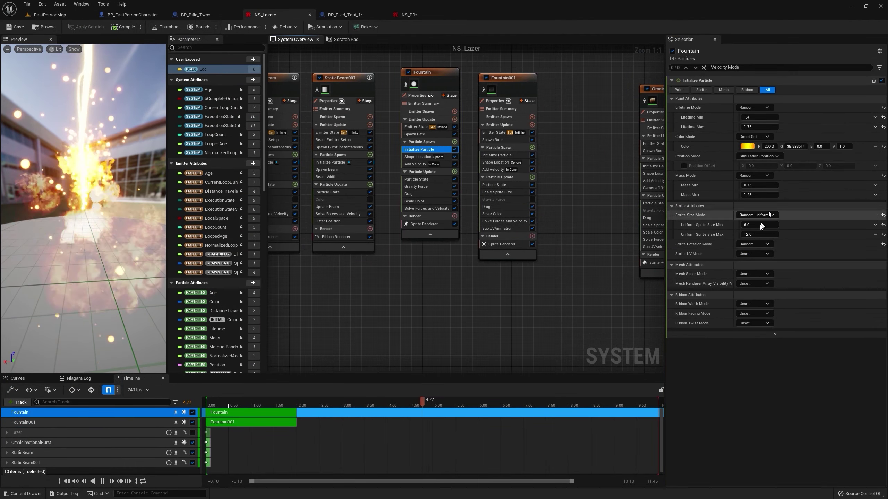
type("3")
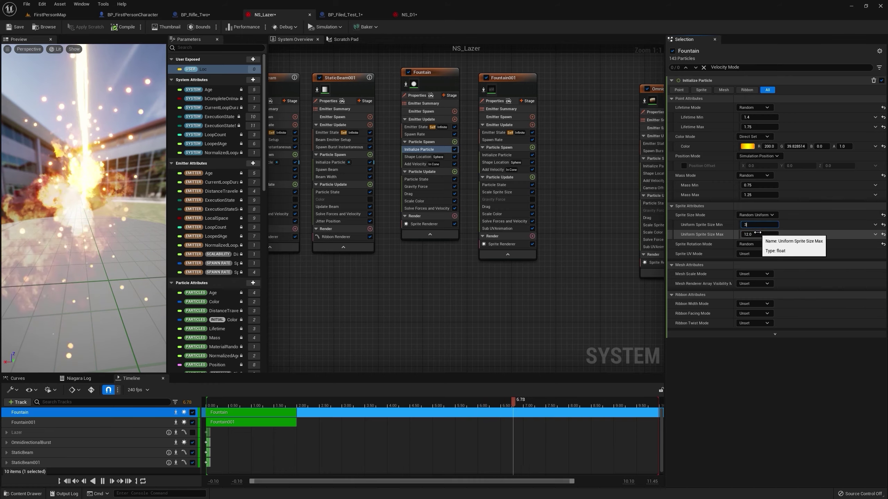
key("Tab")
type("8")
key("Return")
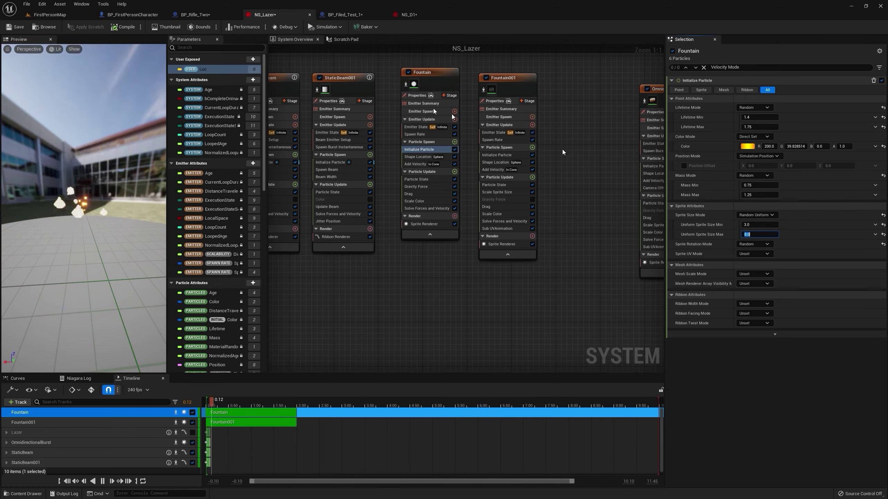
Step: Check the effect in the level, then run Fountain on GPUCompute Sim with Fixed Bounds
left_click(50, 15)
right_click_drag(390, 191, 412, 147)
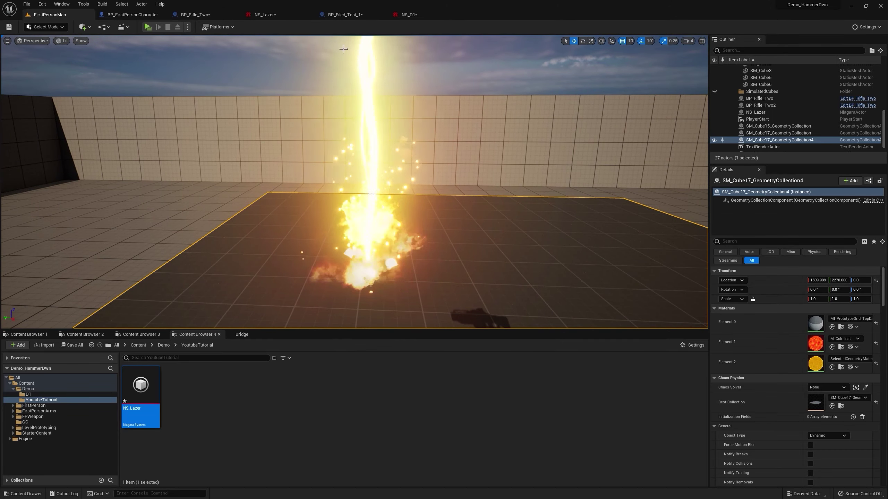
left_click(265, 15)
left_click(753, 120)
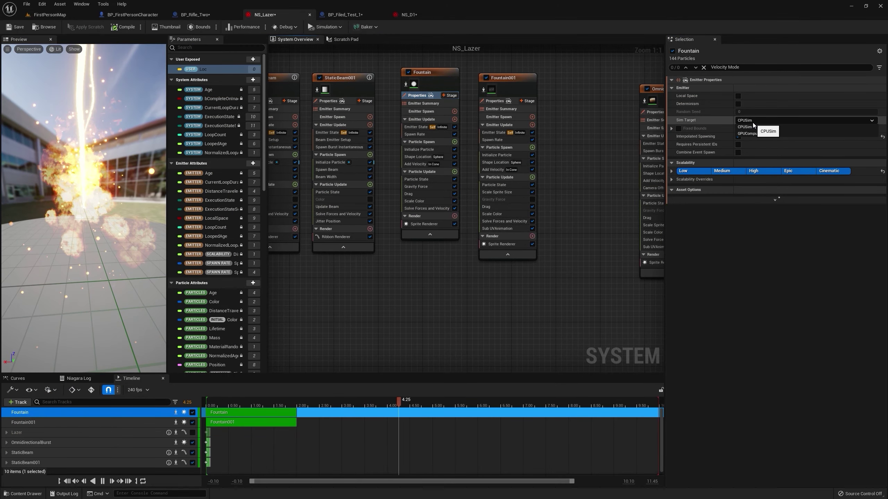
left_click(753, 133)
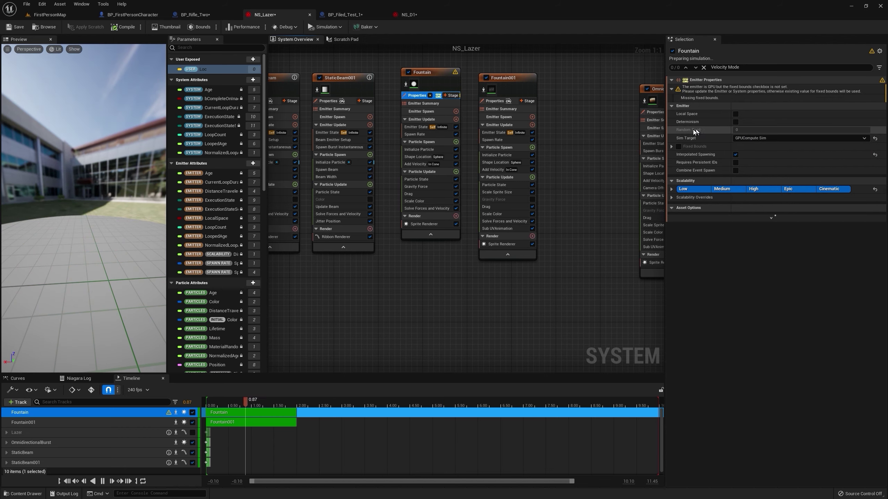
left_click(679, 147)
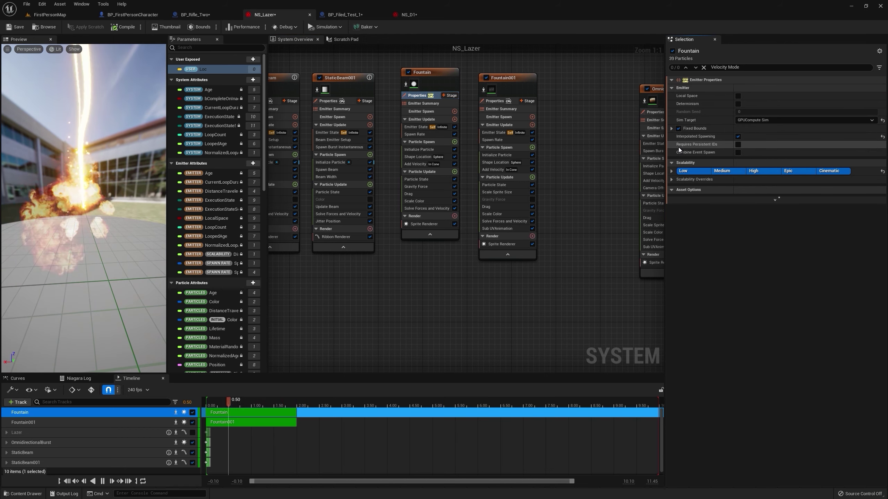
Step: Set StaticBeam001's beam colour V value to 12
left_click(414, 134)
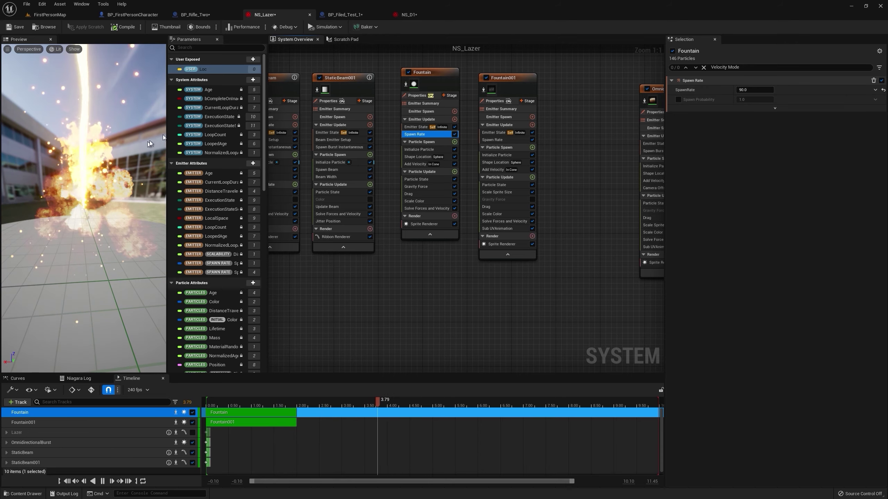
scroll(311, 260, "down", 1)
right_click_drag(311, 260, 531, 244)
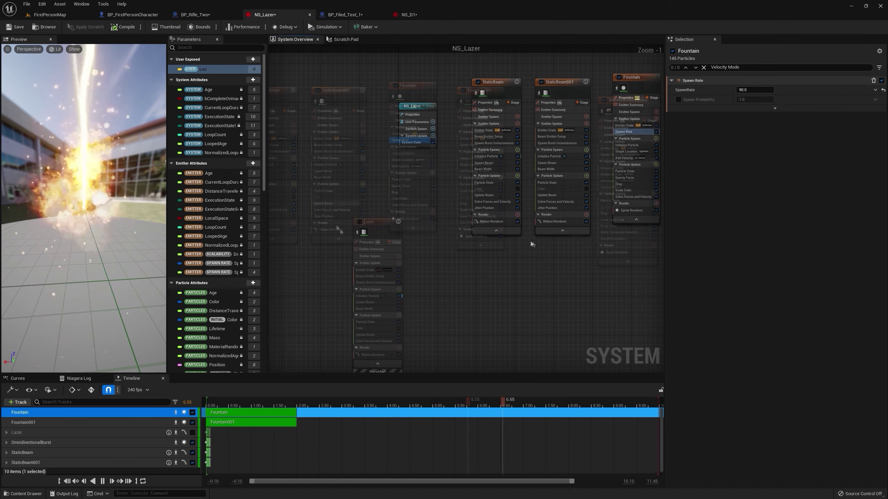
scroll(548, 161, "up", 1)
left_click(557, 155)
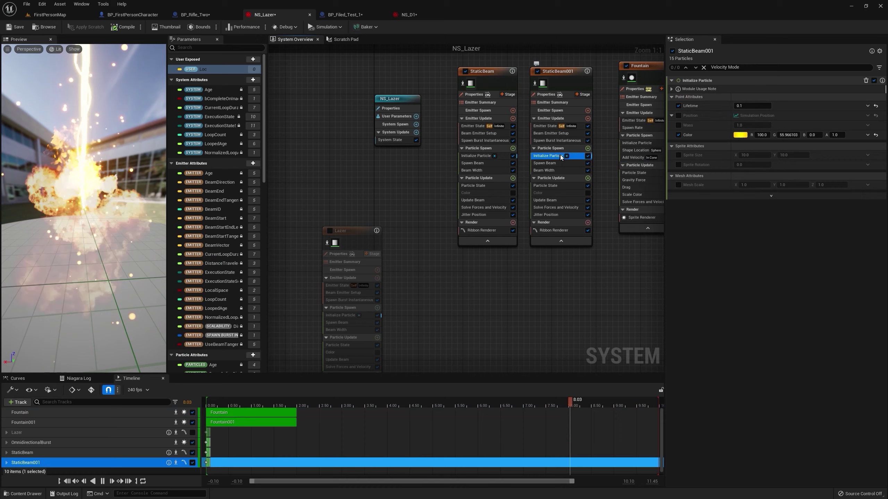
left_click(739, 134)
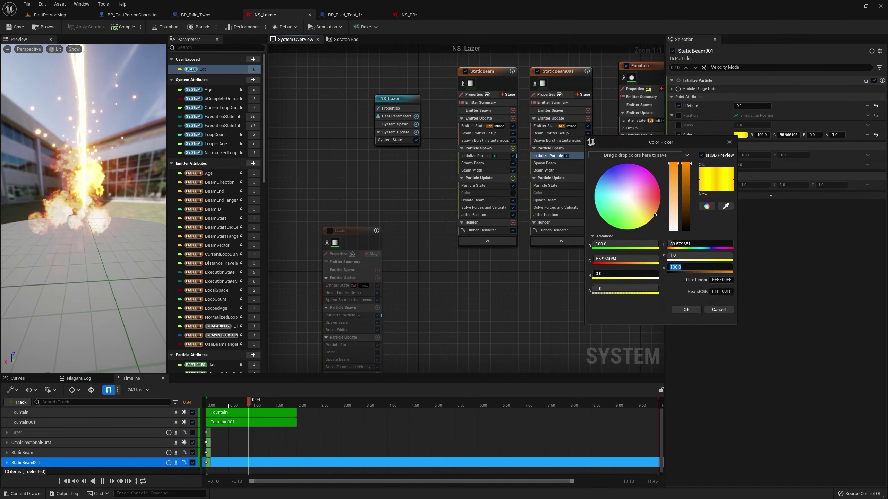
left_click(688, 267)
type("12")
key("Return")
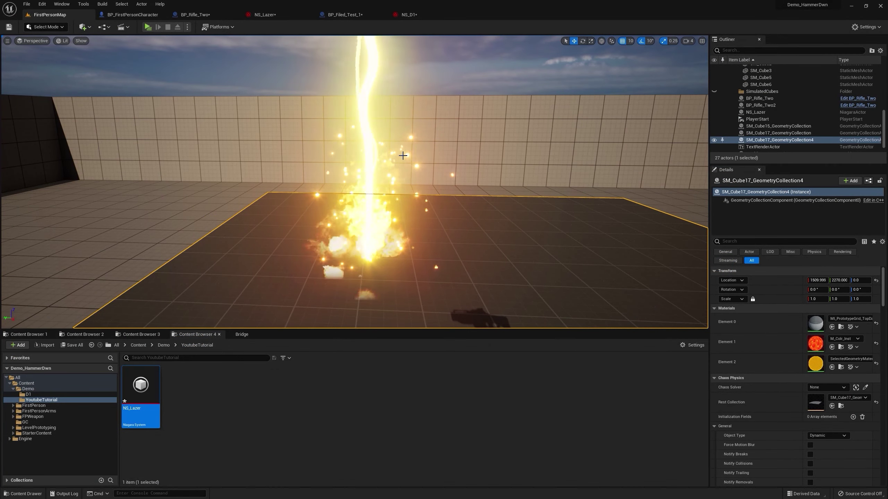
Step: Duplicate BP_Rifle in FirstPerson/Blueprints to create BP_Rifle1
key("s")
right_click_drag(416, 159, 412, 203)
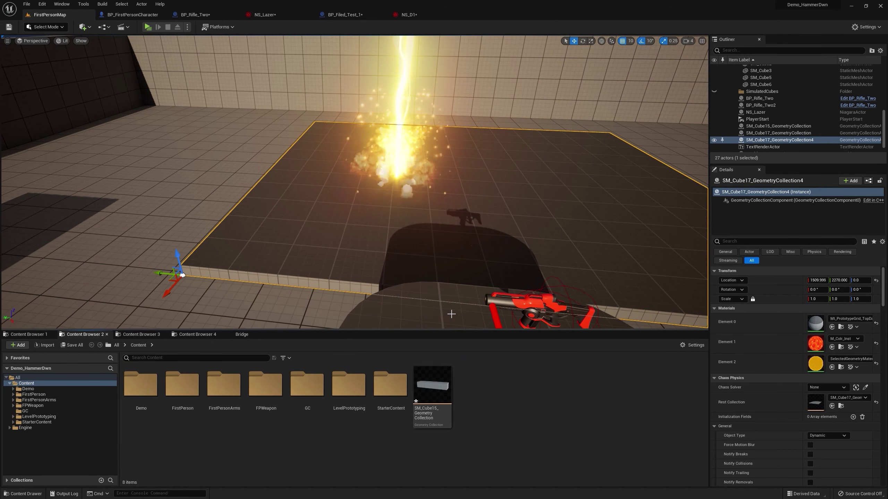
left_click(31, 395)
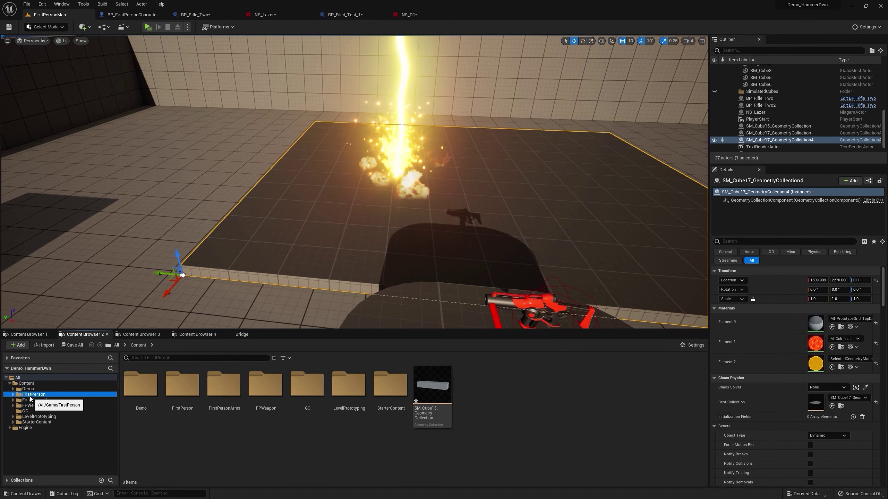
double_click(144, 402)
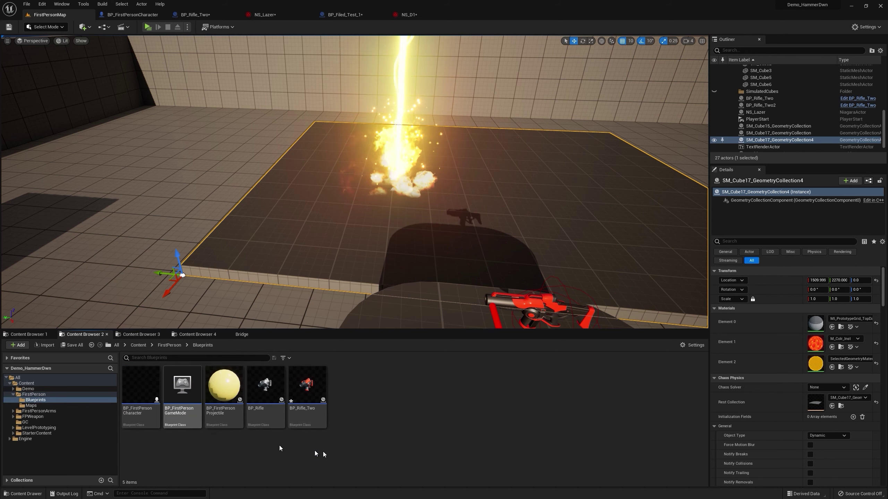
left_click(268, 395)
right_click(269, 396)
left_click(316, 269)
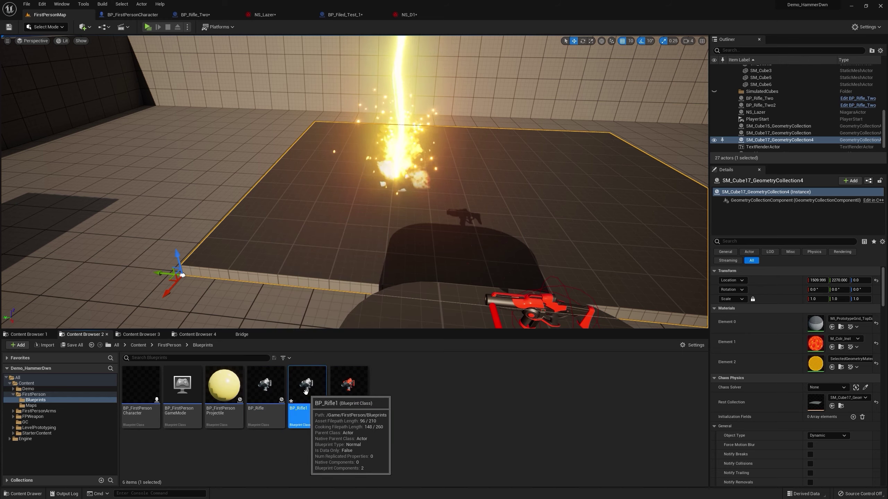
Step: Open BP_Rifle1, survey its event graph, and locate the SkeletalMesh's M_FPGun material
double_click(306, 393)
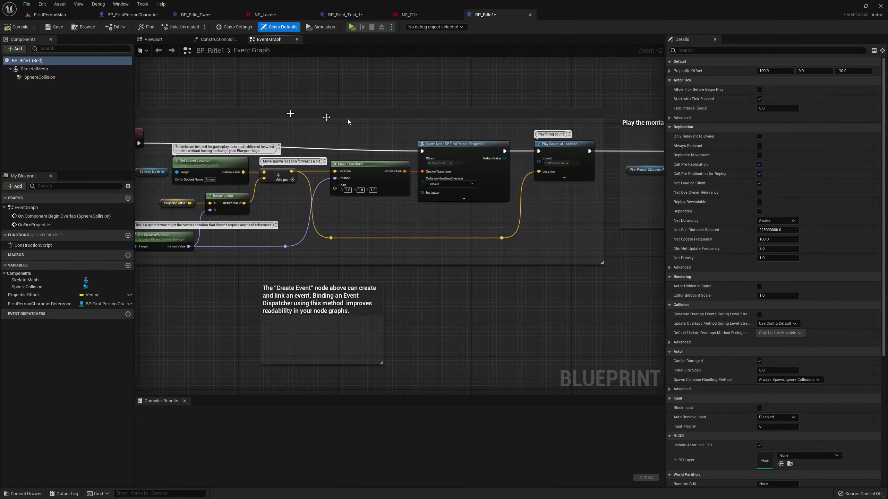
right_click_drag(509, 129, 286, 115)
scroll(589, 94, "up", 1)
right_click_drag(589, 94, 513, 150)
scroll(332, 79, "up", 1)
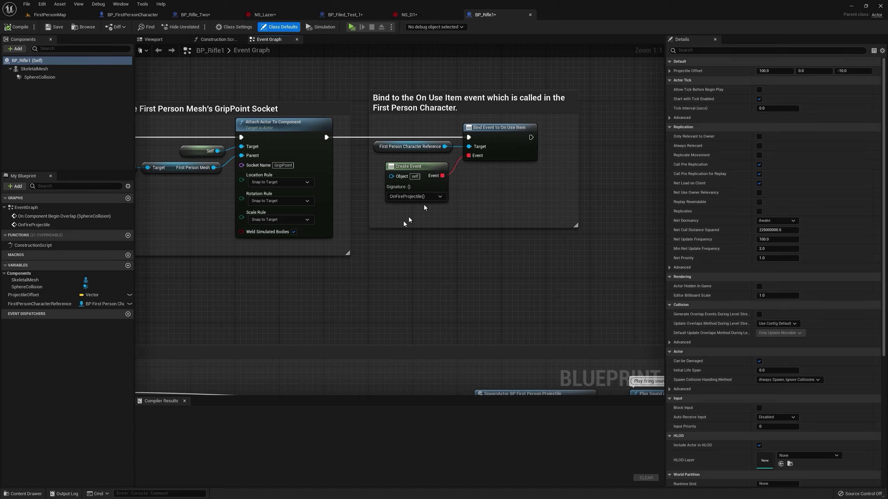
right_click_drag(264, 282, 475, 97)
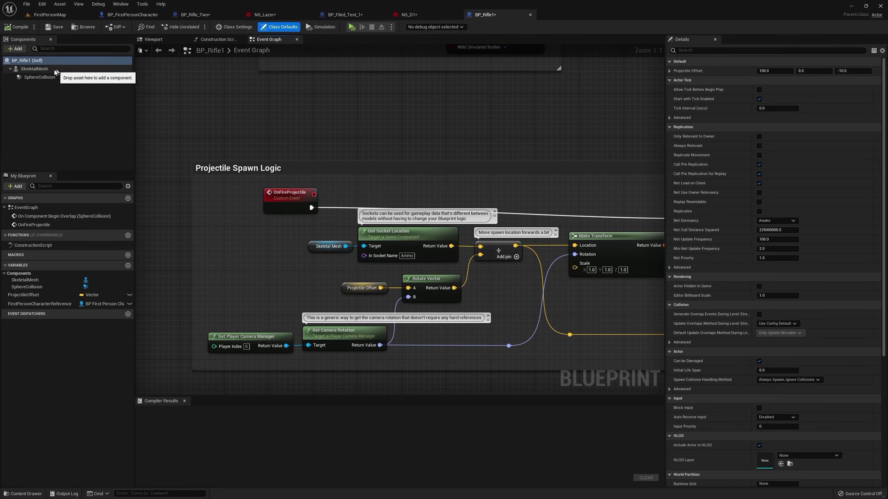
left_click(42, 70)
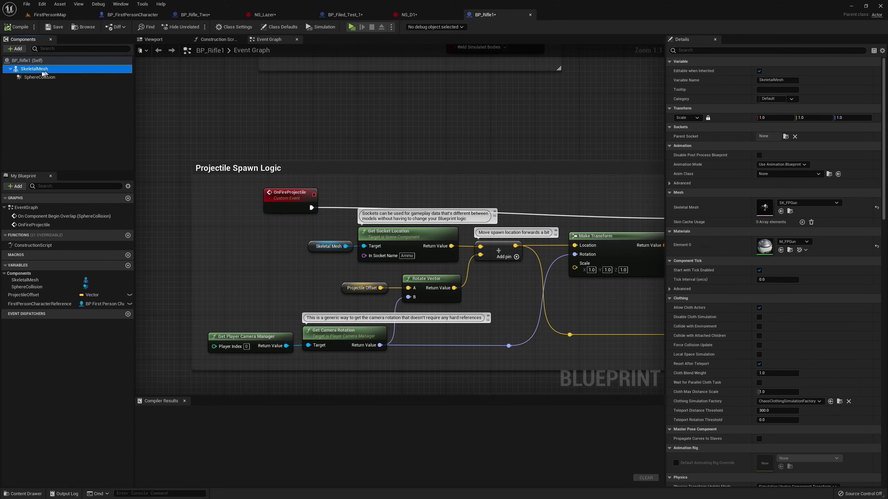
left_click(790, 251)
Step: Create a material instance of M_FPGun with a bright green BodyColor override
right_click(267, 386)
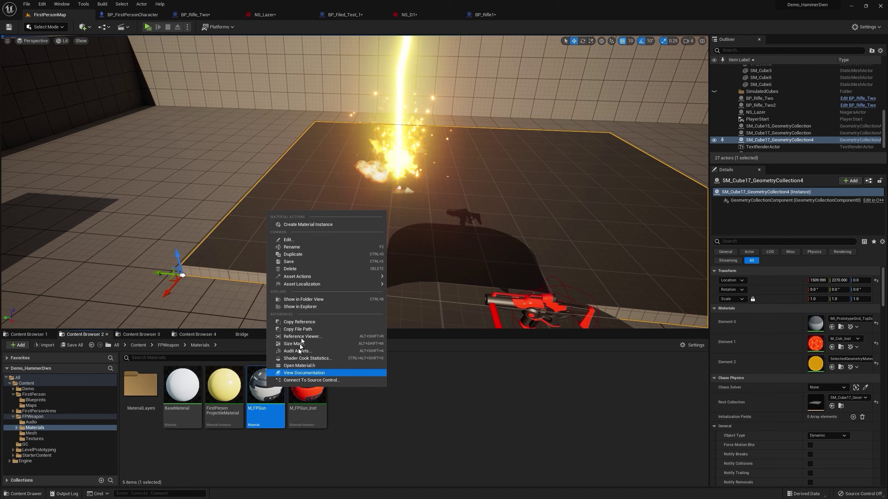
left_click(319, 224)
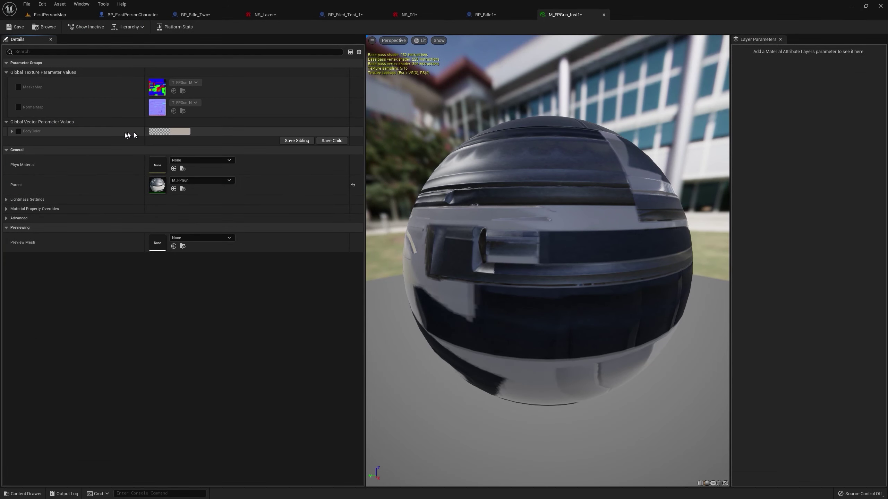
left_click(18, 132)
left_click(178, 132)
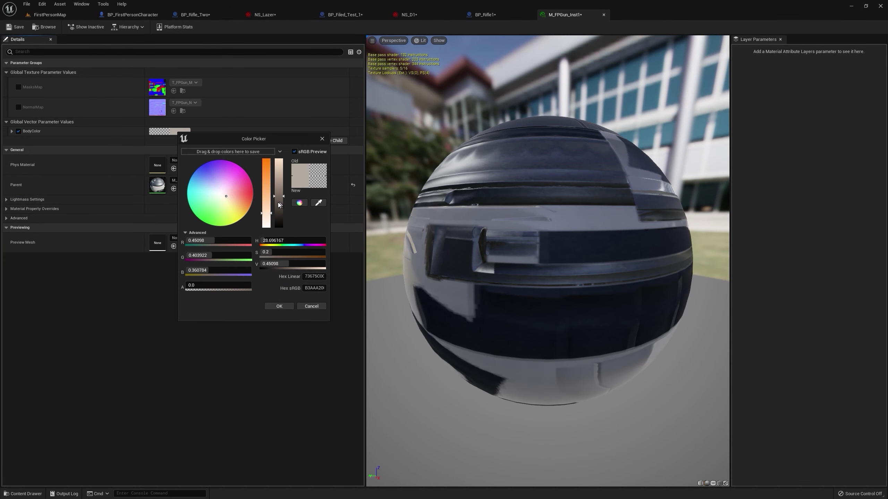
left_click_drag(226, 210, 205, 242)
left_click(280, 306)
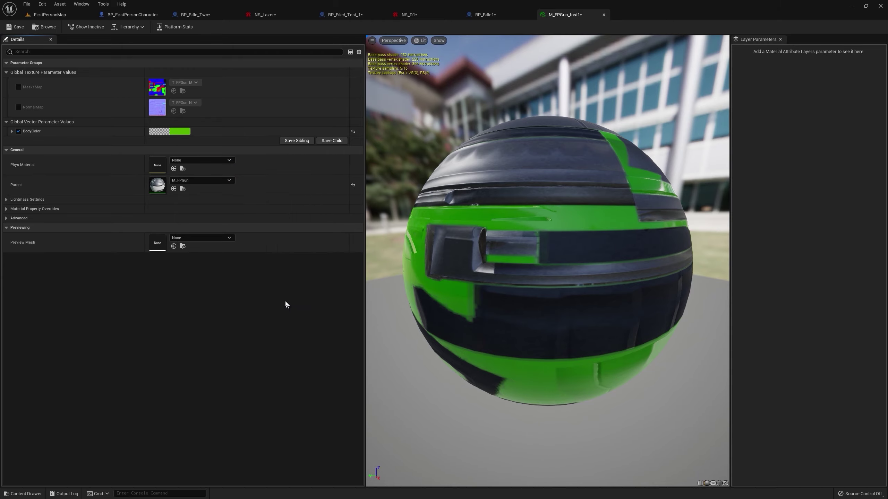
left_click(51, 25)
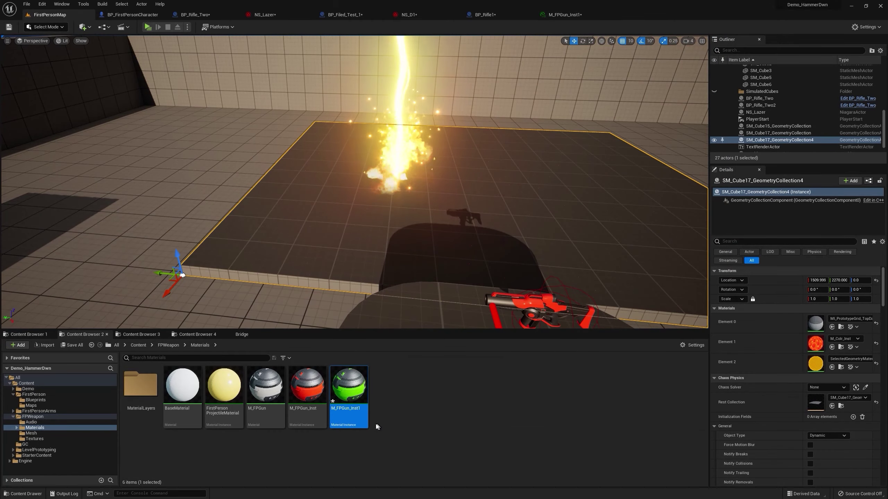
left_click(490, 17)
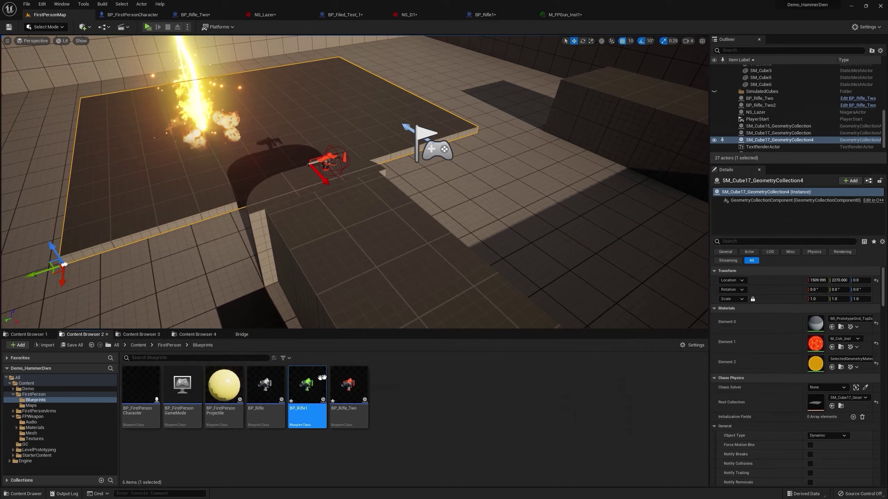
Step: Place a green BP_Rifle1 on the floor, move the red rifle aside, and playtest the level
right_click_drag(349, 210, 402, 196)
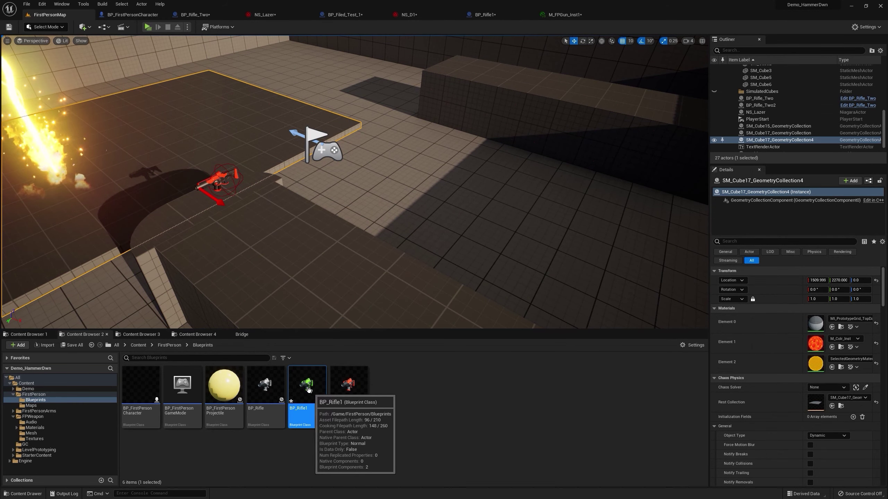
left_click_drag(308, 390, 371, 273)
left_click_drag(444, 295, 444, 295)
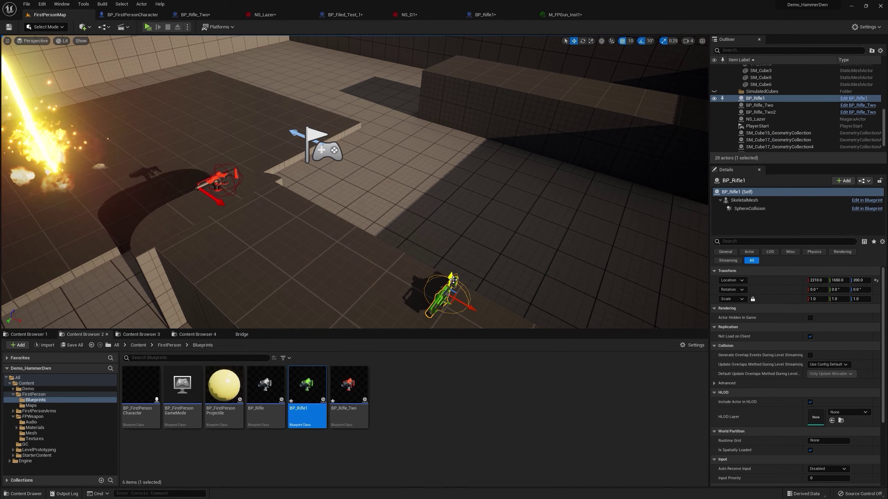
right_click_drag(397, 232, 353, 227)
left_click(365, 171)
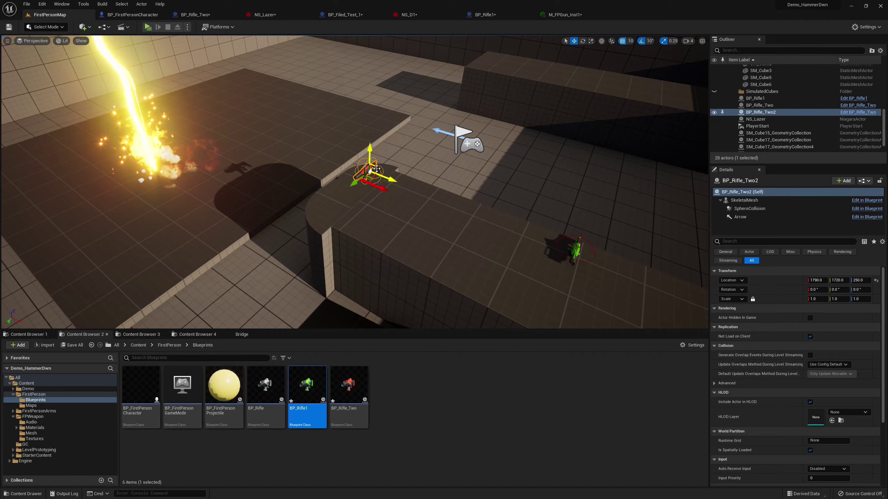
left_click_drag(370, 177, 386, 163)
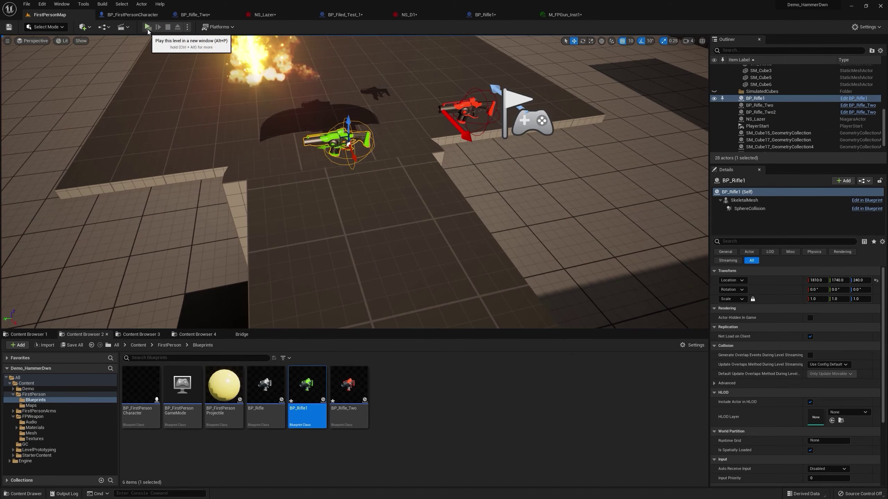
left_click(147, 28)
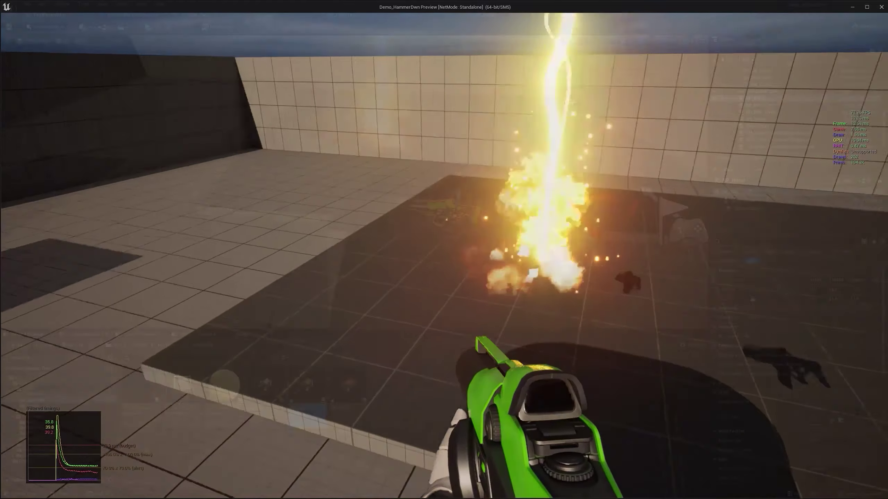
key("Escape")
Step: Feed Event Tick into a new Gate and wire OnFireProjectile to the Gate's Open input
left_click(492, 14)
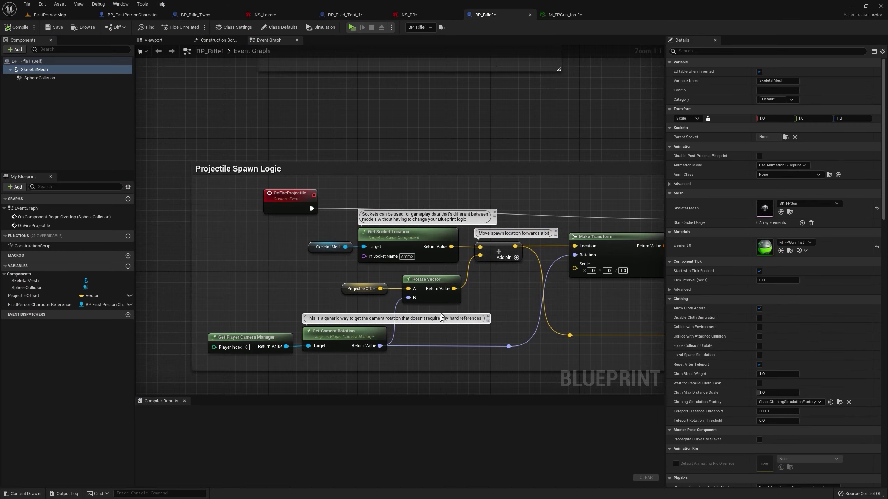
right_click_drag(431, 293, 365, 197)
scroll(365, 198, "down", 2)
scroll(275, 139, "up", 2)
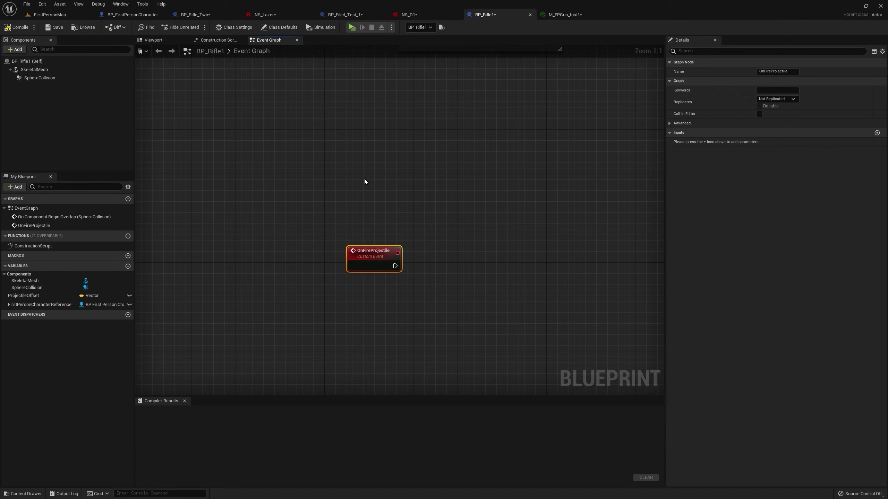
right_click(364, 179)
type("tick")
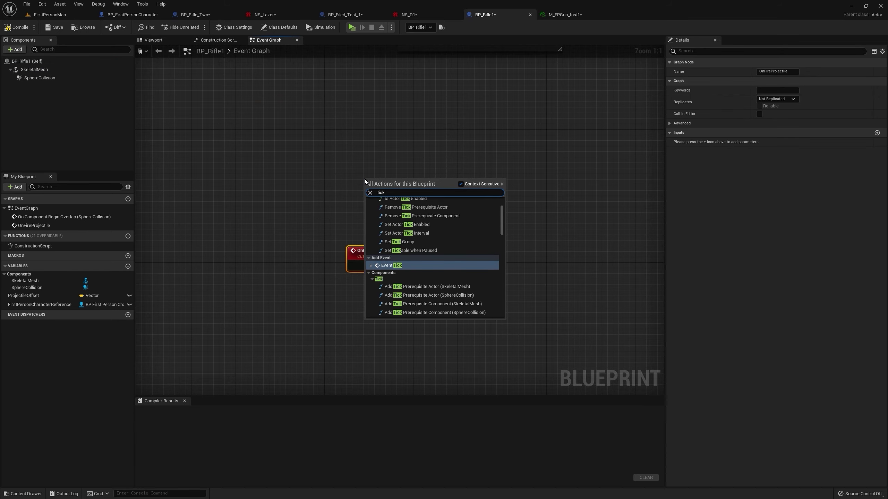
key("Return")
left_click_drag(400, 194, 468, 177)
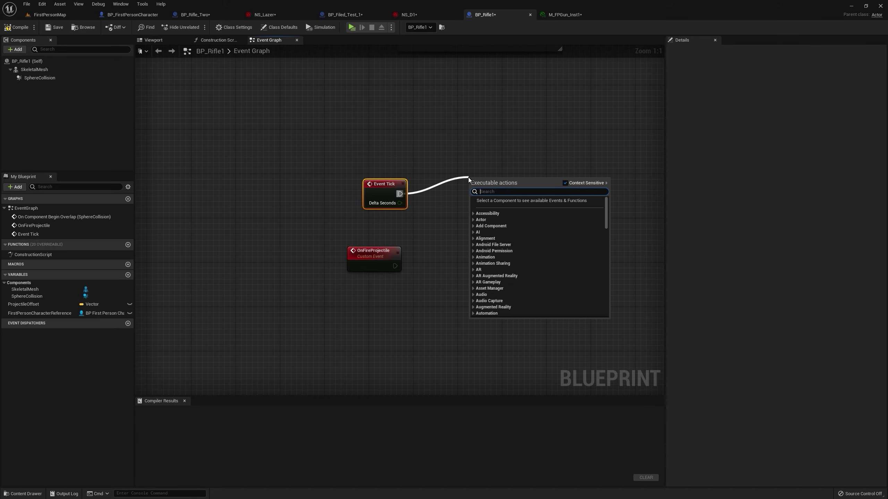
type("gate")
left_click(507, 257)
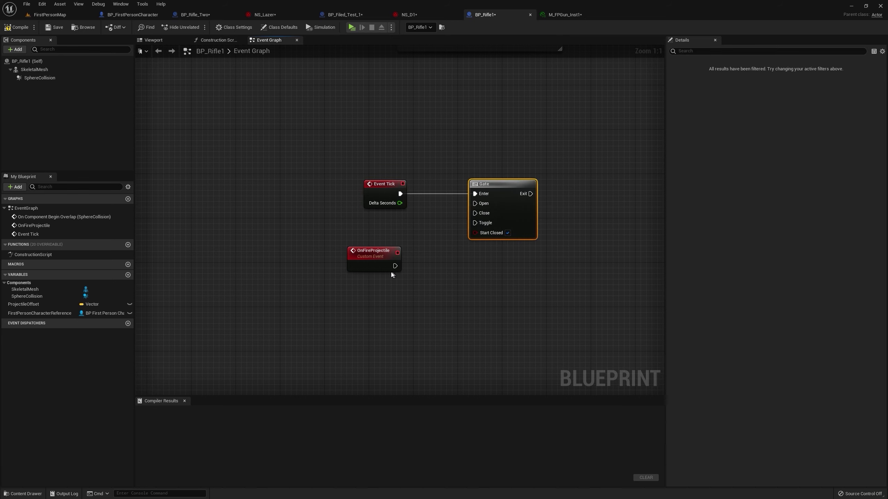
left_click_drag(376, 266, 349, 255)
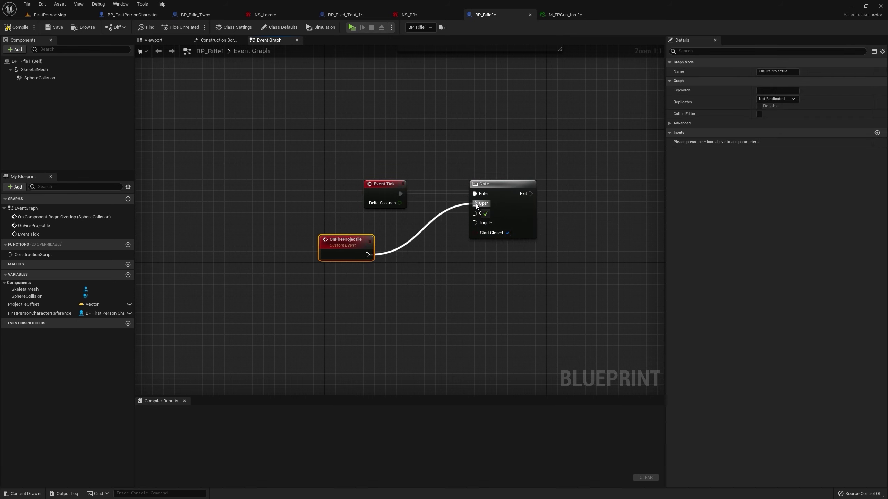
left_click_drag(476, 204, 475, 205)
Step: Create a custom event named 'Close Gate' wired to the Gate's Close input
right_click_drag(453, 257, 476, 209)
left_click_drag(502, 166, 393, 246)
type("custom eve")
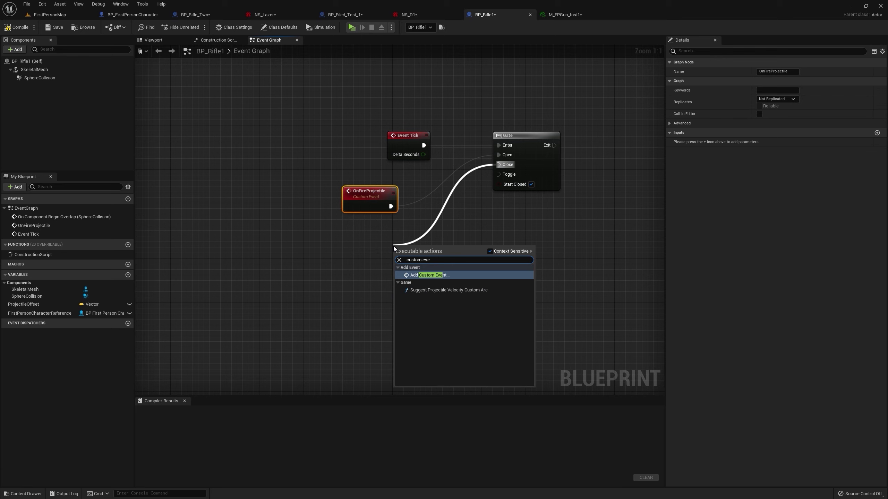
key("Return")
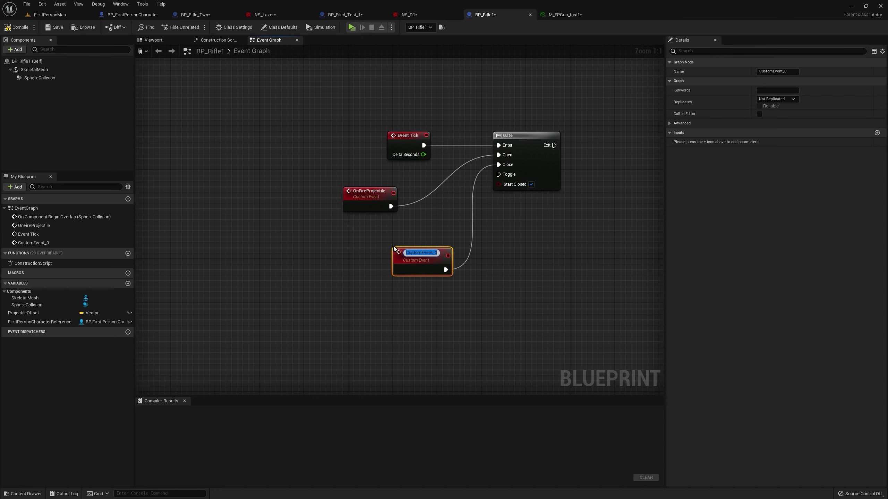
type("Close")
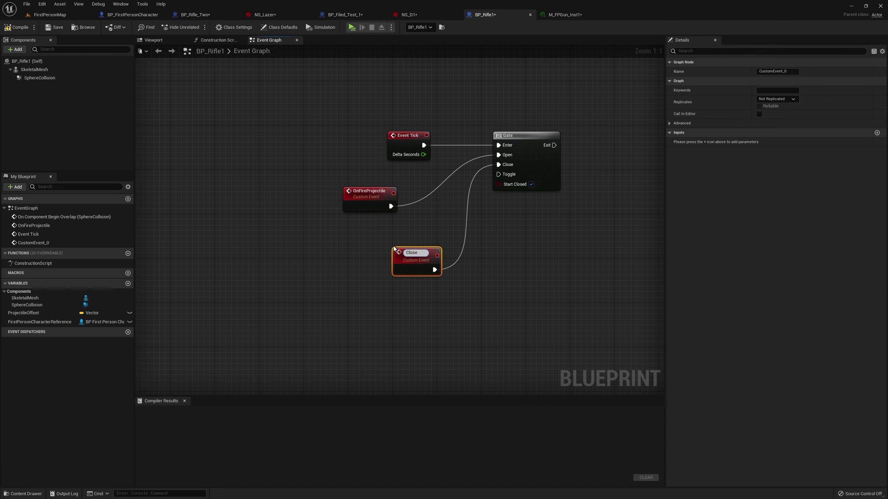
type(" Gate")
key("Return")
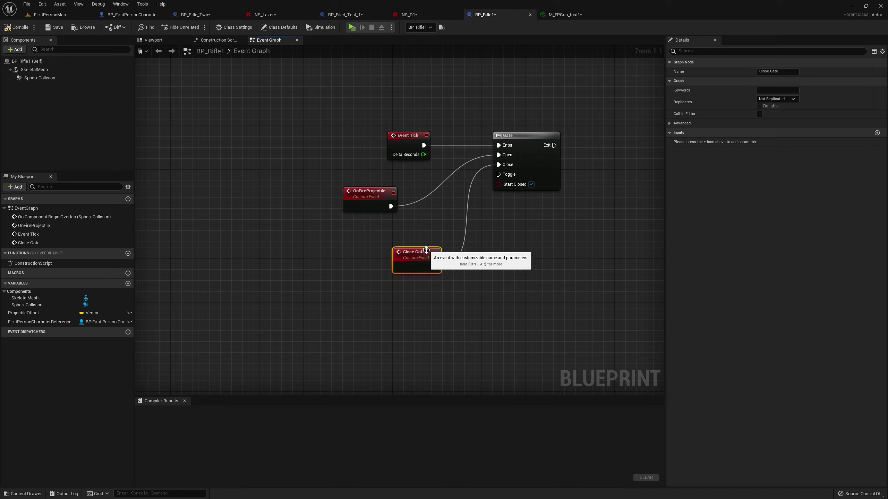
left_click_drag(425, 249, 381, 238)
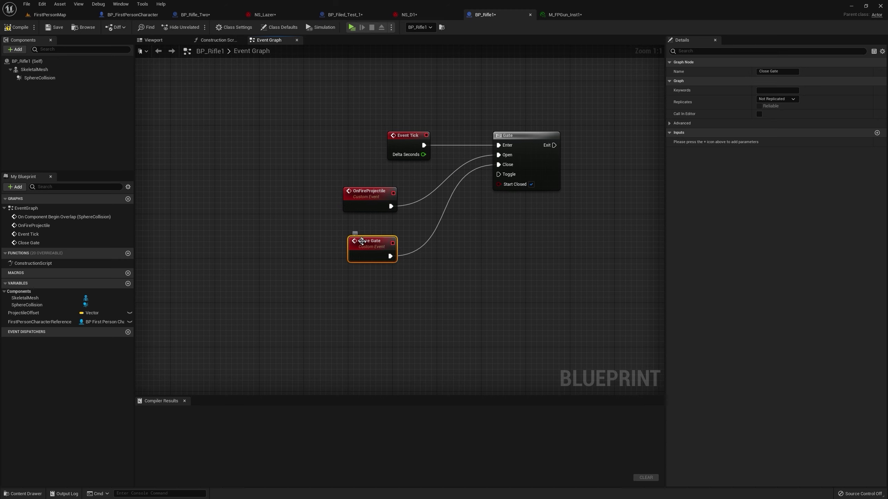
Step: Add a Print String node driven by the Gate's Exit
right_click_drag(582, 174, 499, 174)
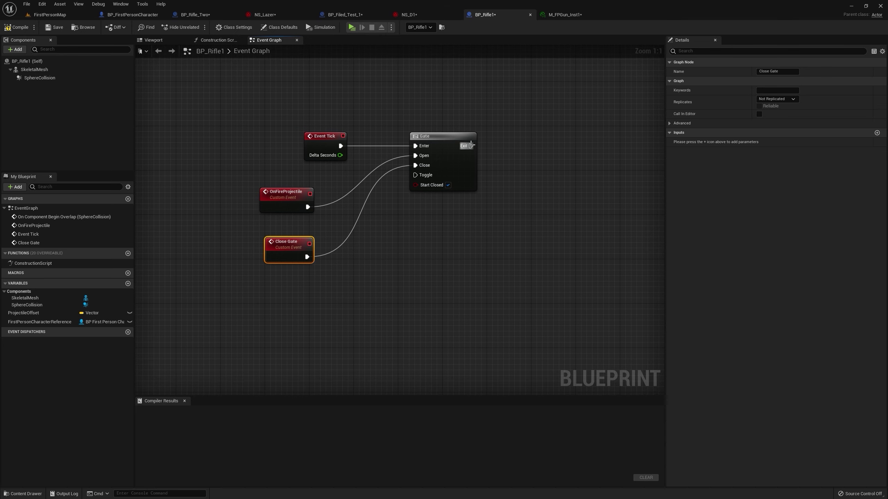
left_click_drag(470, 146, 538, 137)
type("print")
key("Return")
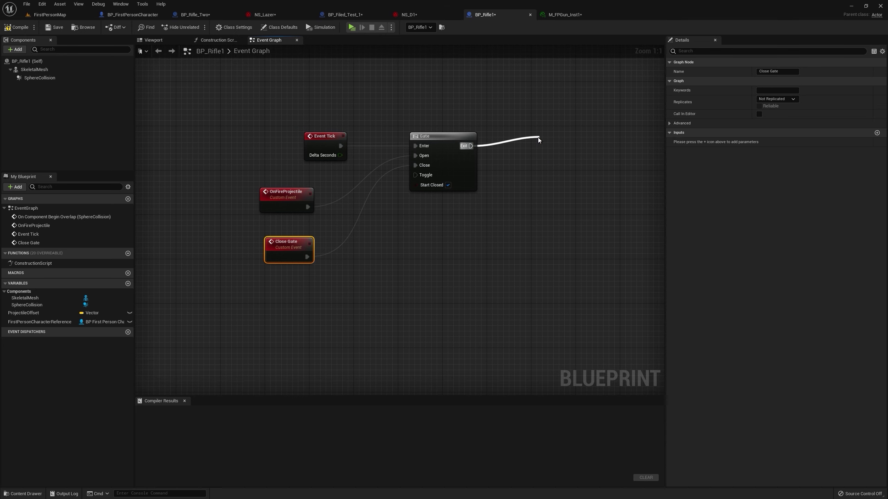
Step: Playtest by picking up the green rifle and firing to see Hello print repeatedly
left_click_drag(556, 142, 541, 137)
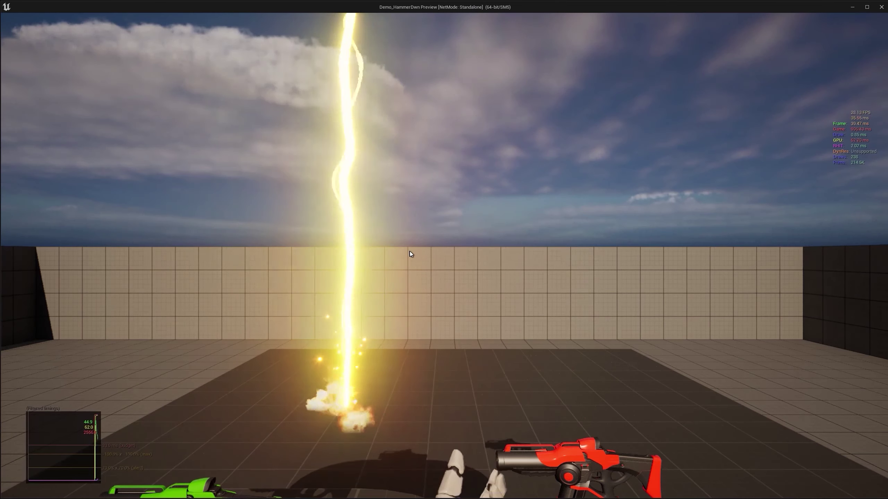
left_click(409, 251)
key("w")
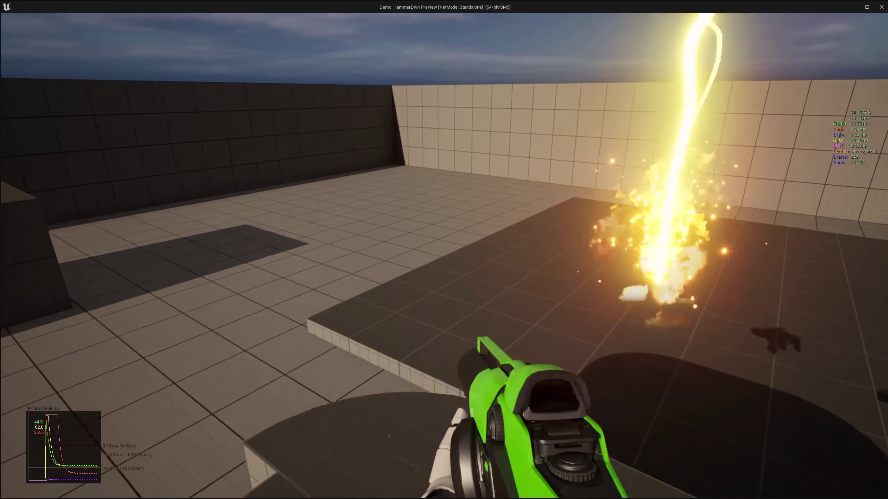
key("s")
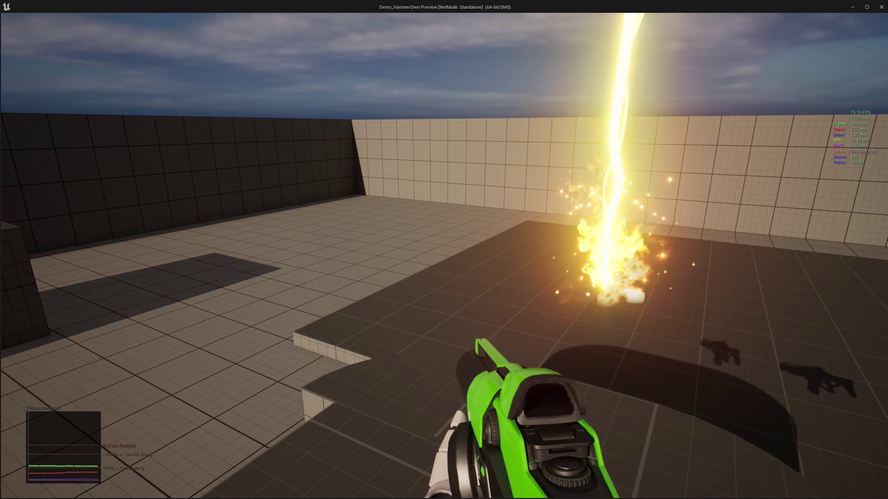
left_click(409, 251)
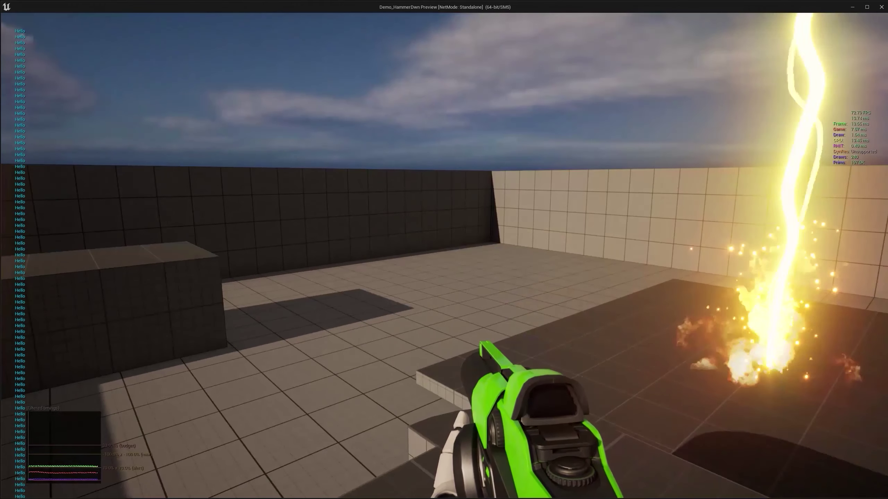
key("Escape")
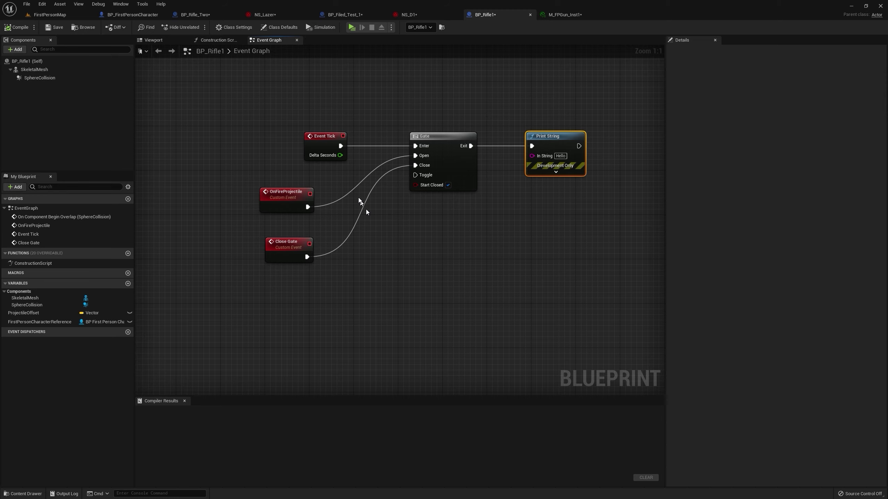
Step: Add an event dispatcher named Stop to BP_FirstPersonCharacter and compile it
left_click(133, 14)
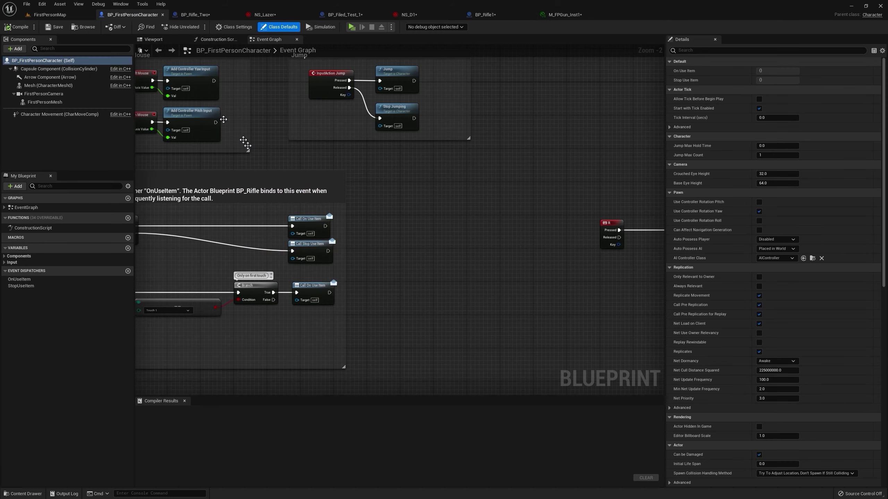
left_click(20, 279)
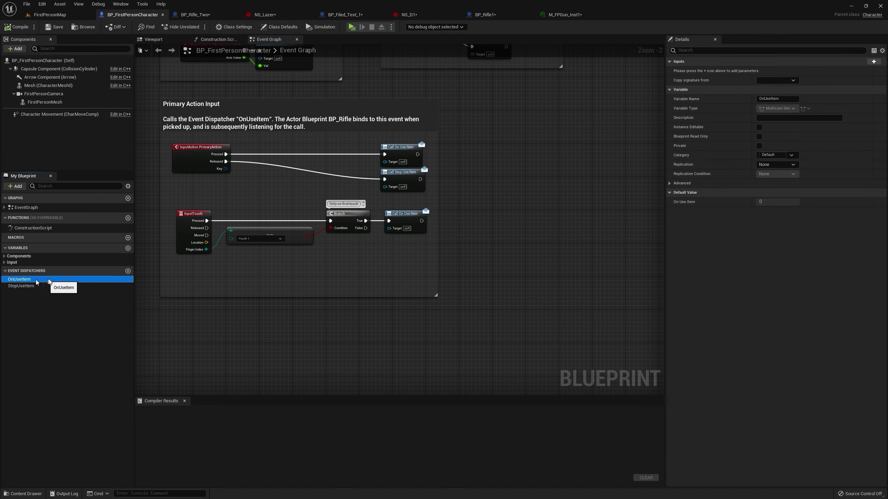
left_click(128, 271)
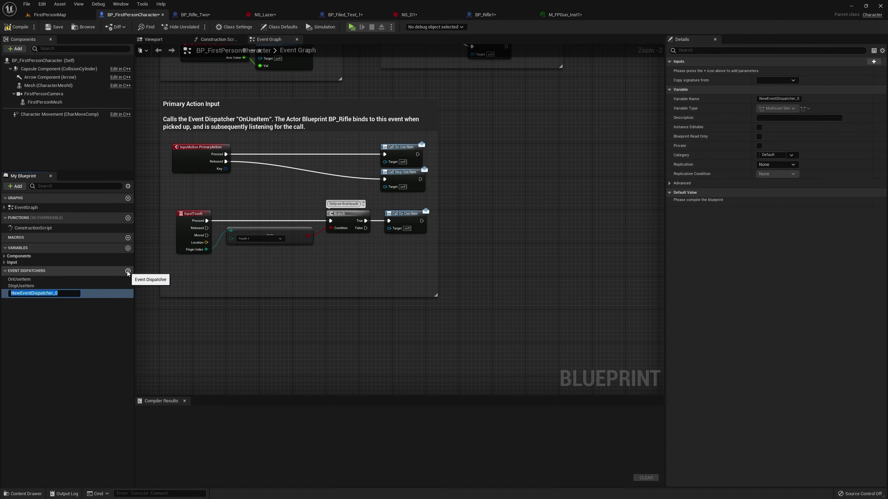
key("Return")
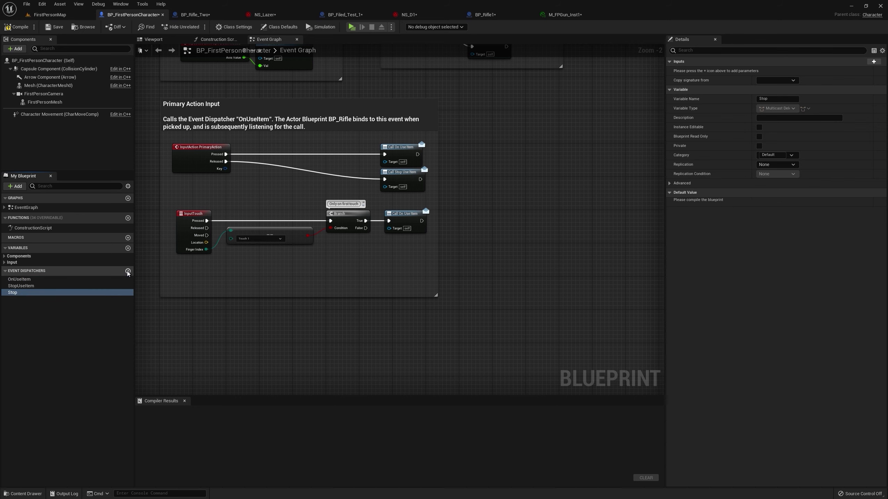
left_click(7, 30)
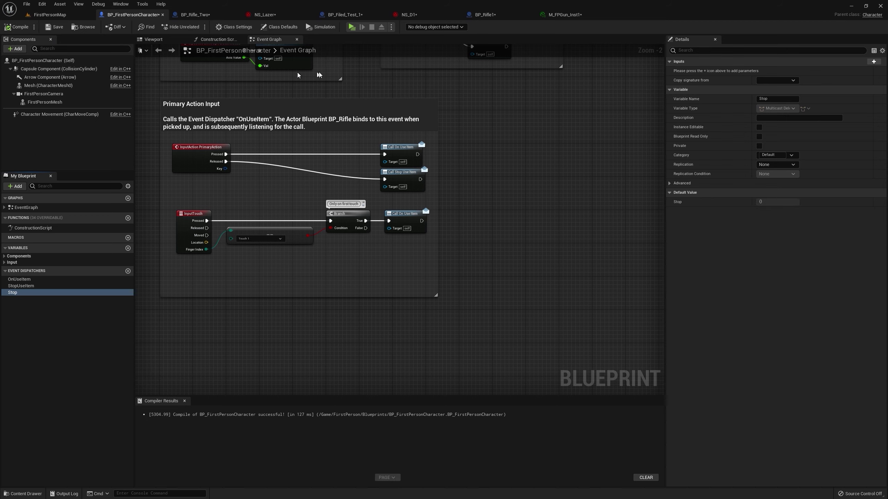
Step: In BP_Rifle1's graph, search the First Person Character Reference's actions for 'stop'
left_click(489, 15)
right_click_drag(512, 98, 371, 315)
right_click_drag(398, 200, 337, 289)
right_click_drag(480, 208, 190, 207)
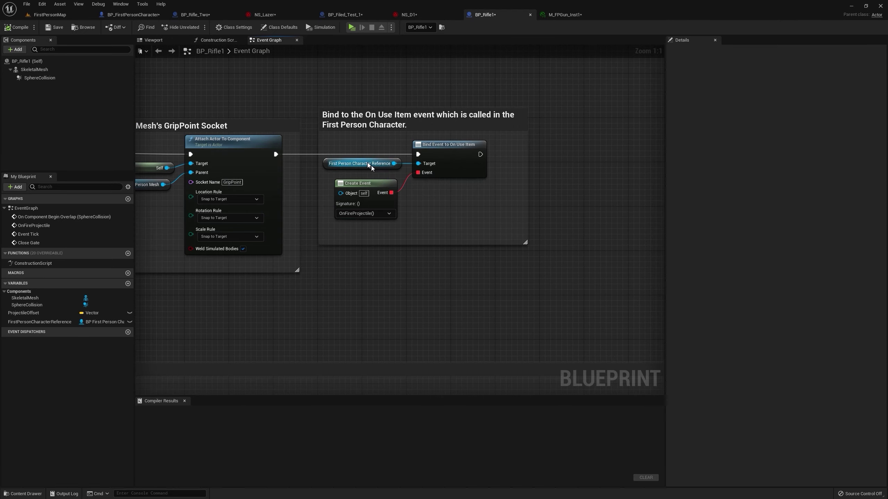
left_click_drag(394, 164, 460, 220)
type("stop")
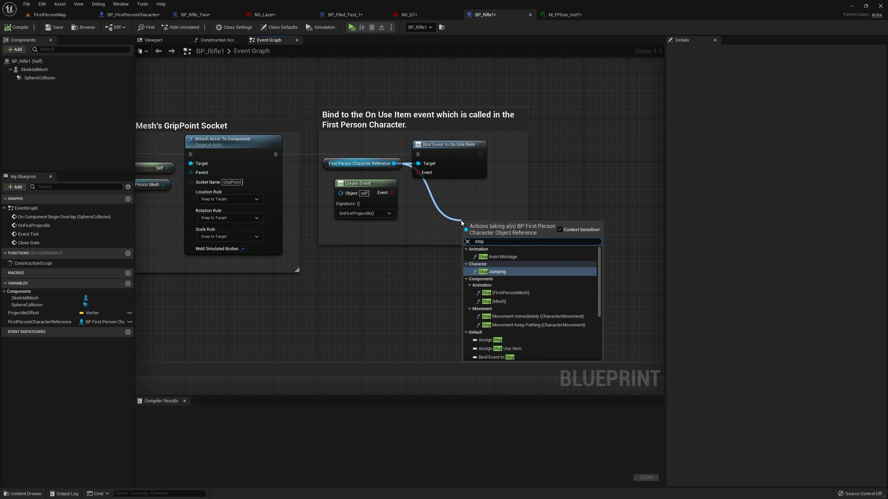